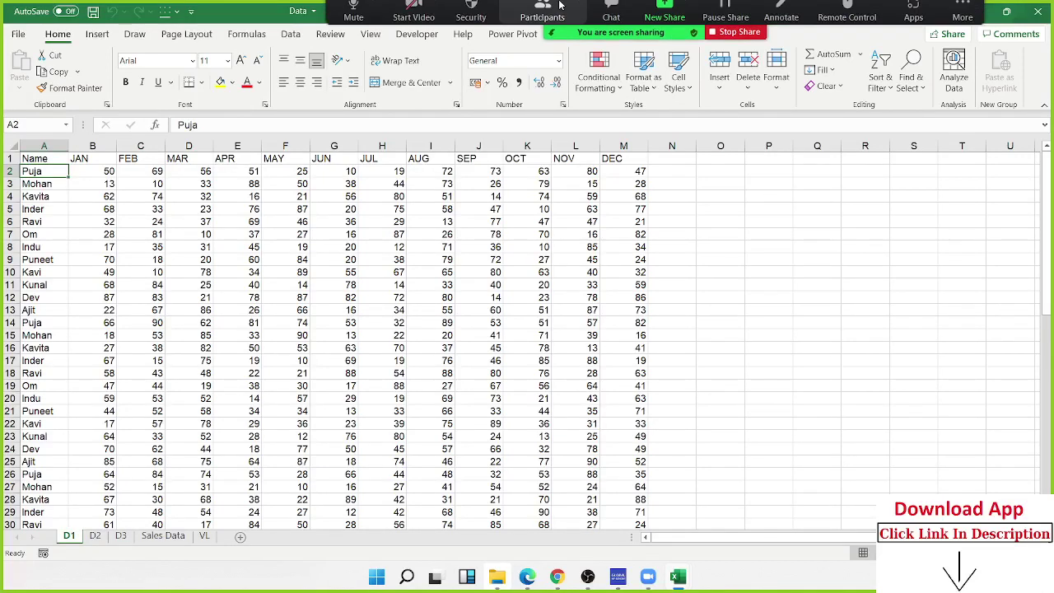
Step: Close the Zoom participants list to reveal the D1 sheet and open Conditional Formatting
left_click(542, 18)
mouse_move(511, 249)
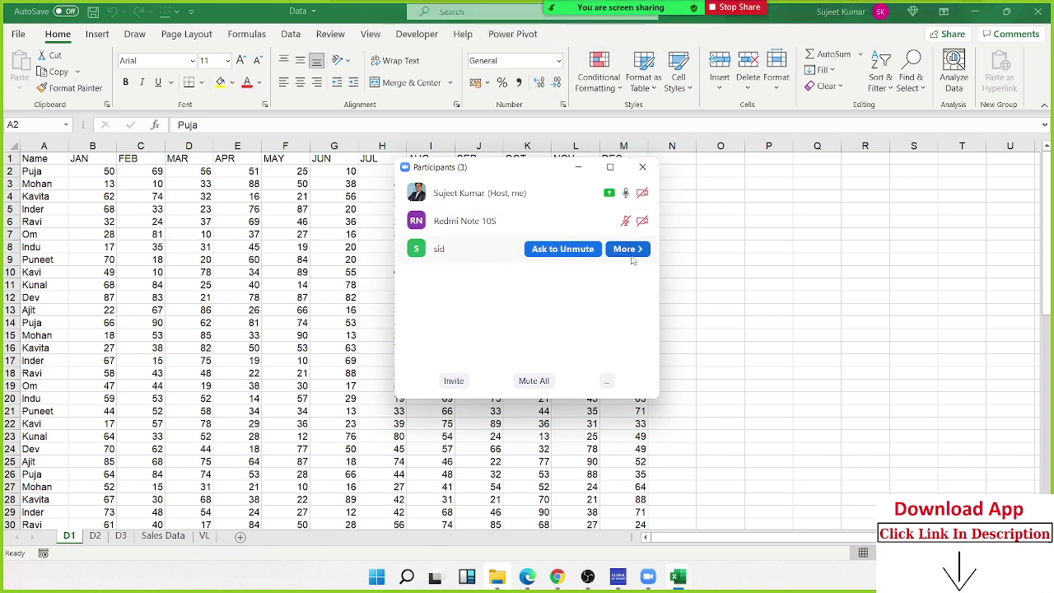
left_click(632, 251)
left_click(684, 350)
mouse_move(527, 221)
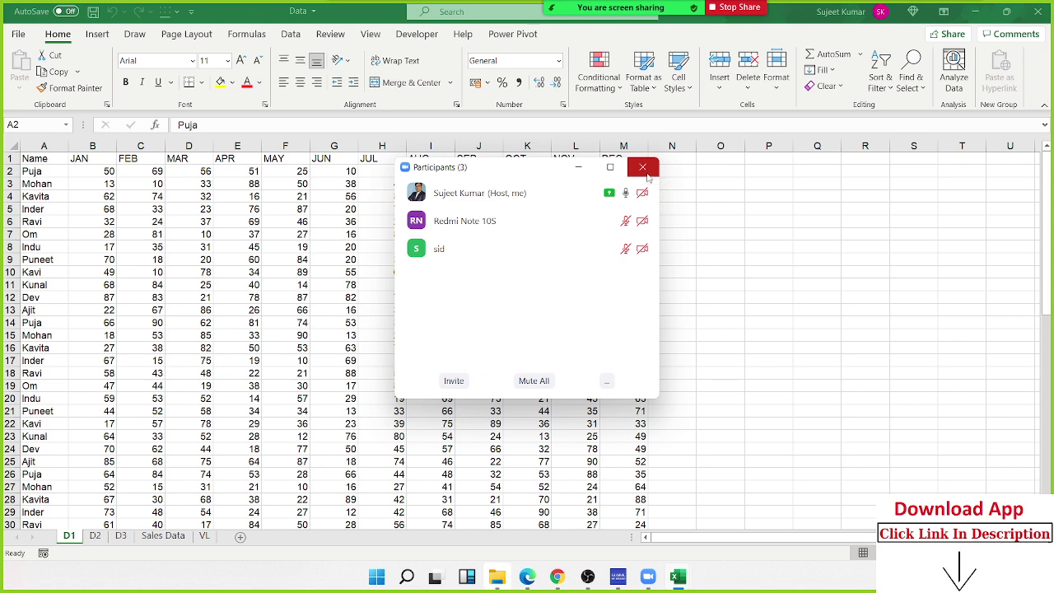
left_click(645, 171)
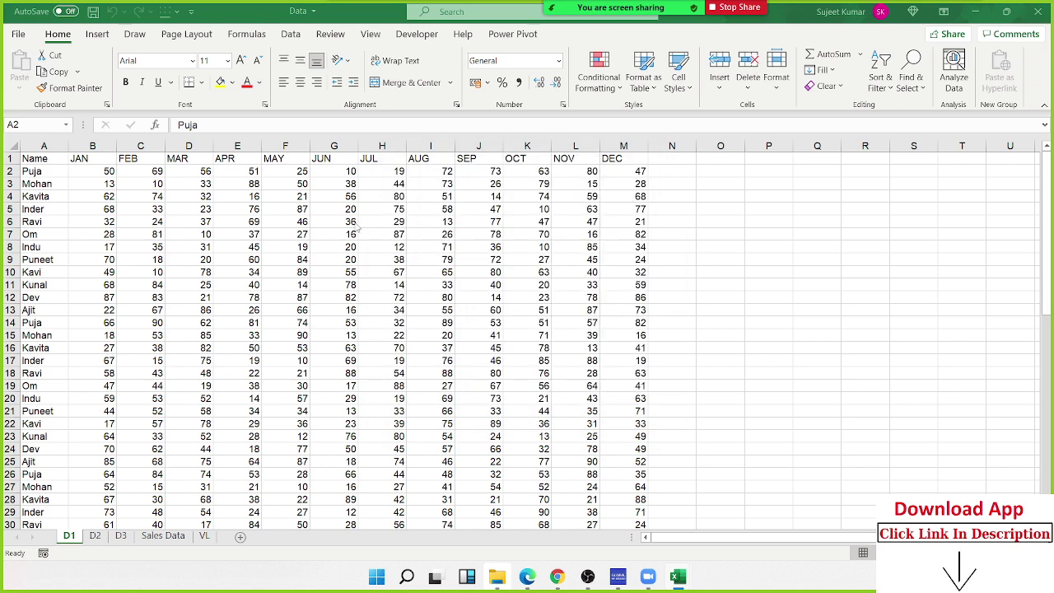
left_click(583, 90)
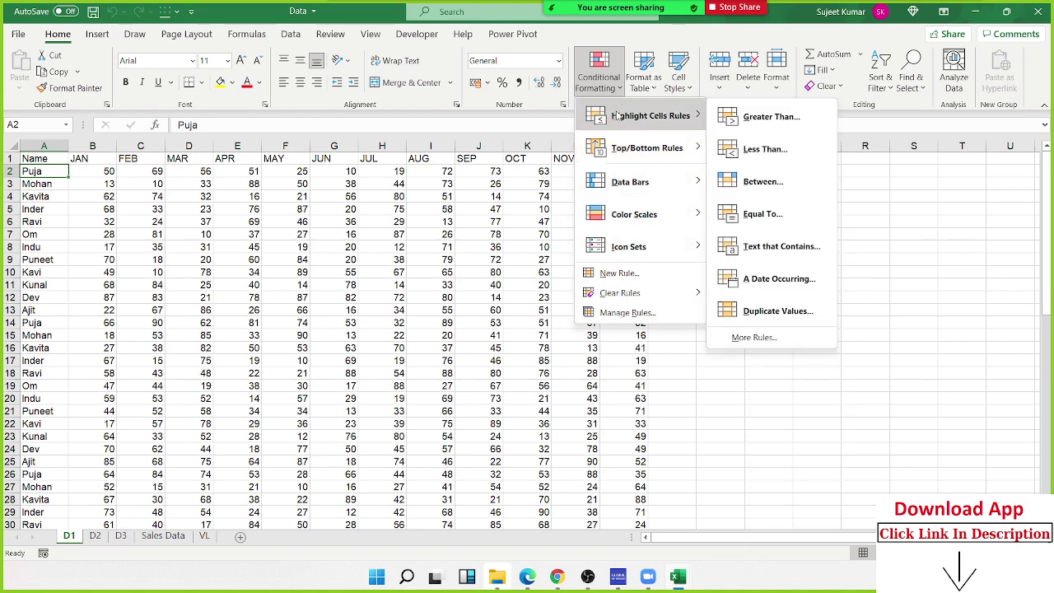
mouse_move(642, 116)
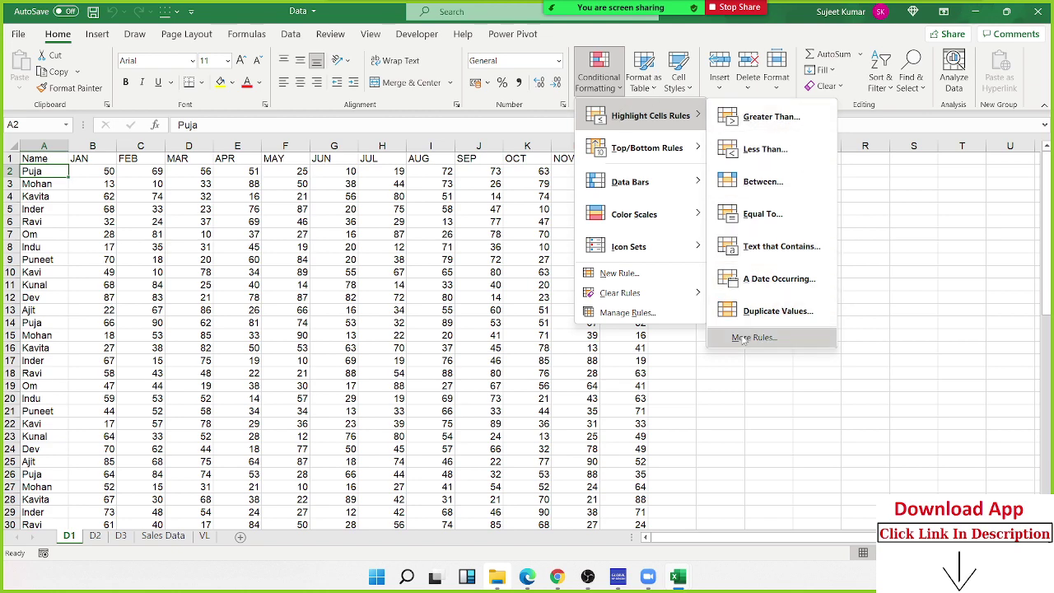
Step: Draft a More Rules condition, cell value not between 50 and 60, with light blue fill
left_click(744, 339)
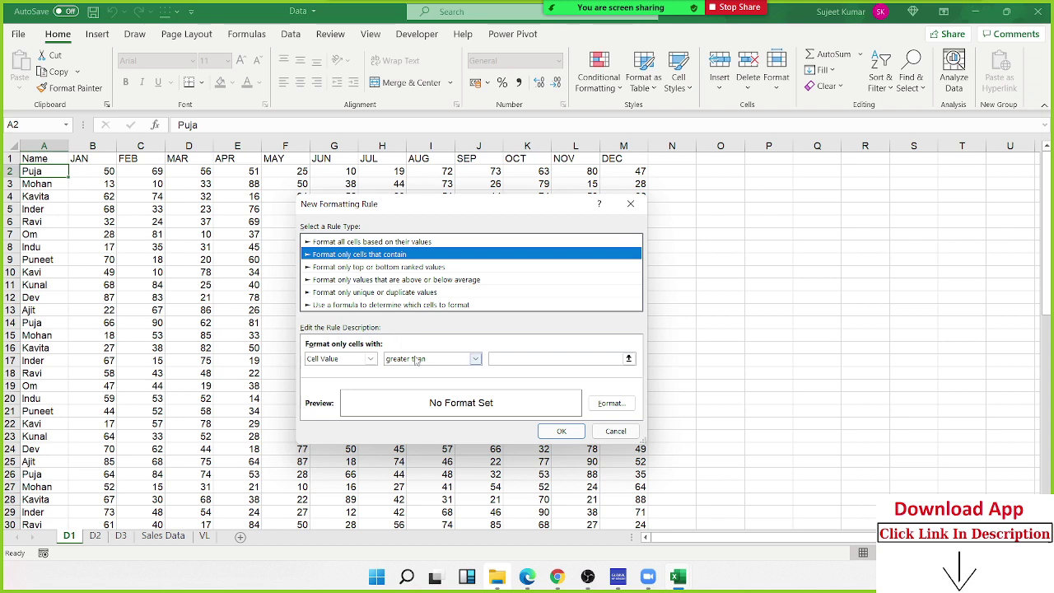
left_click(415, 359)
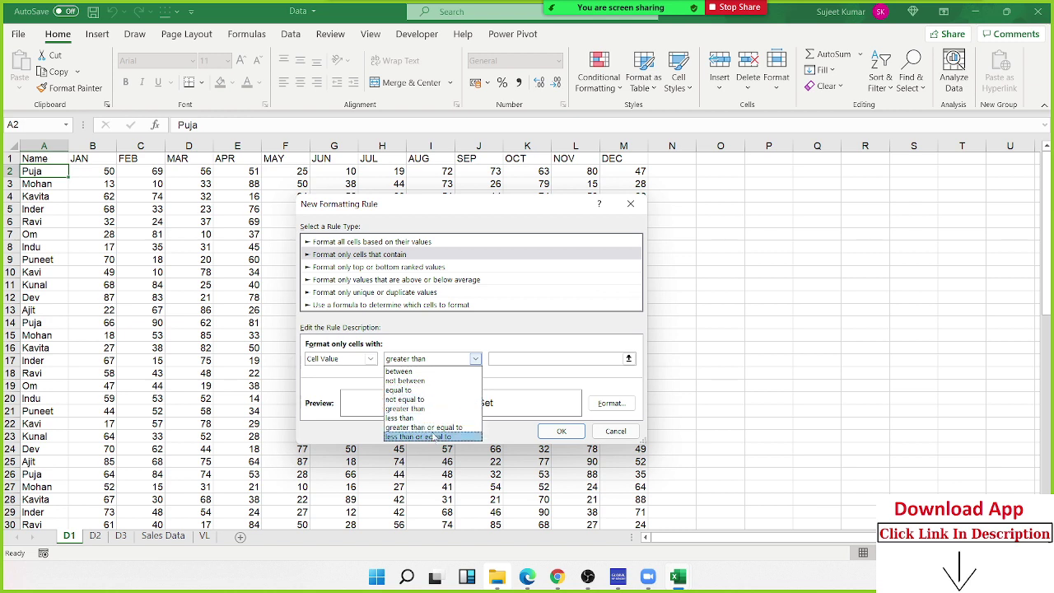
left_click(418, 382)
left_click(496, 358)
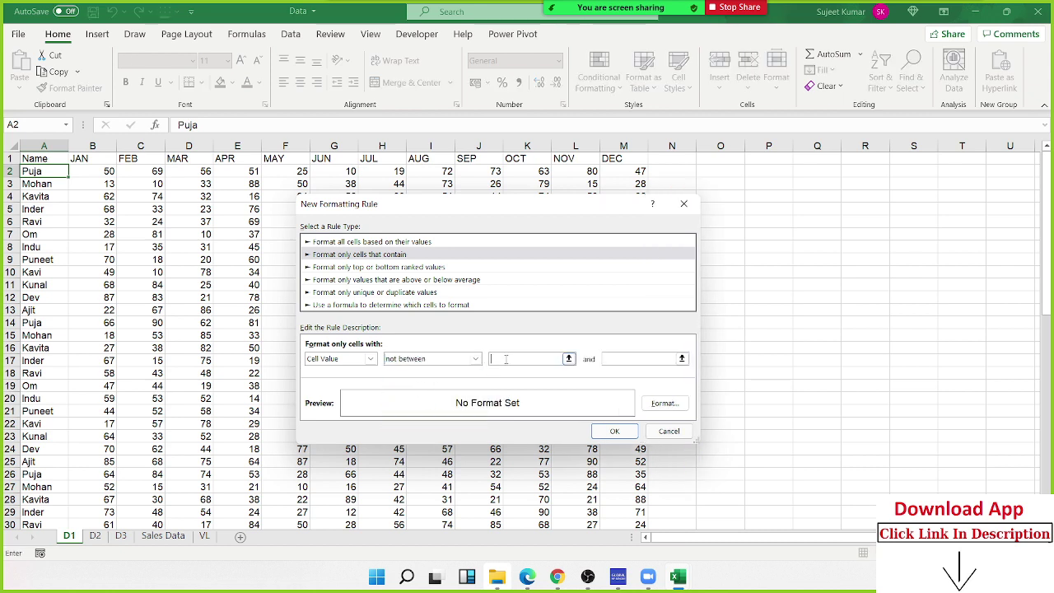
type("50")
left_click(626, 359)
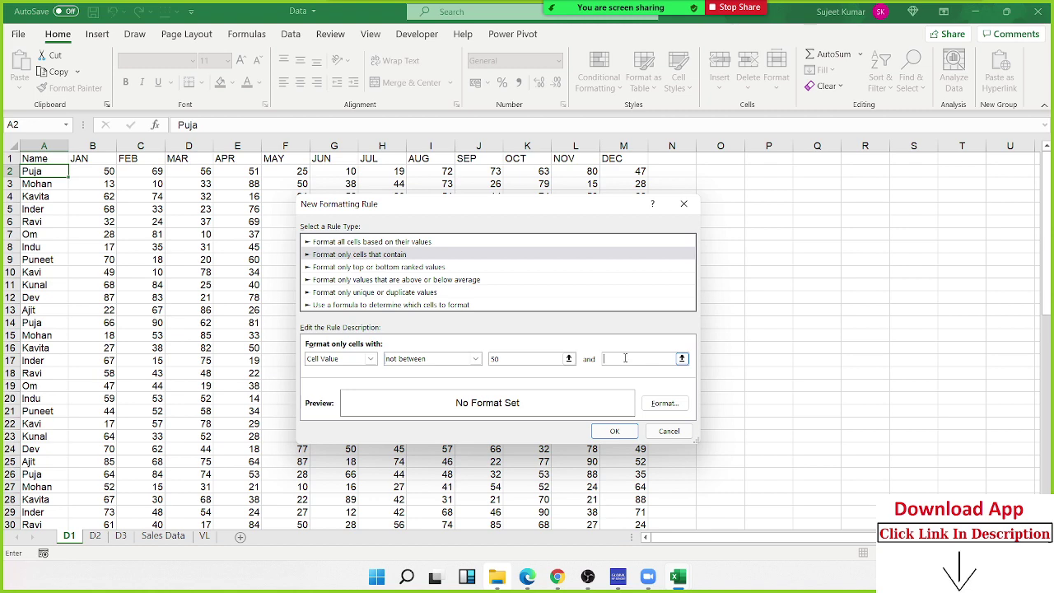
type("60")
left_click(648, 403)
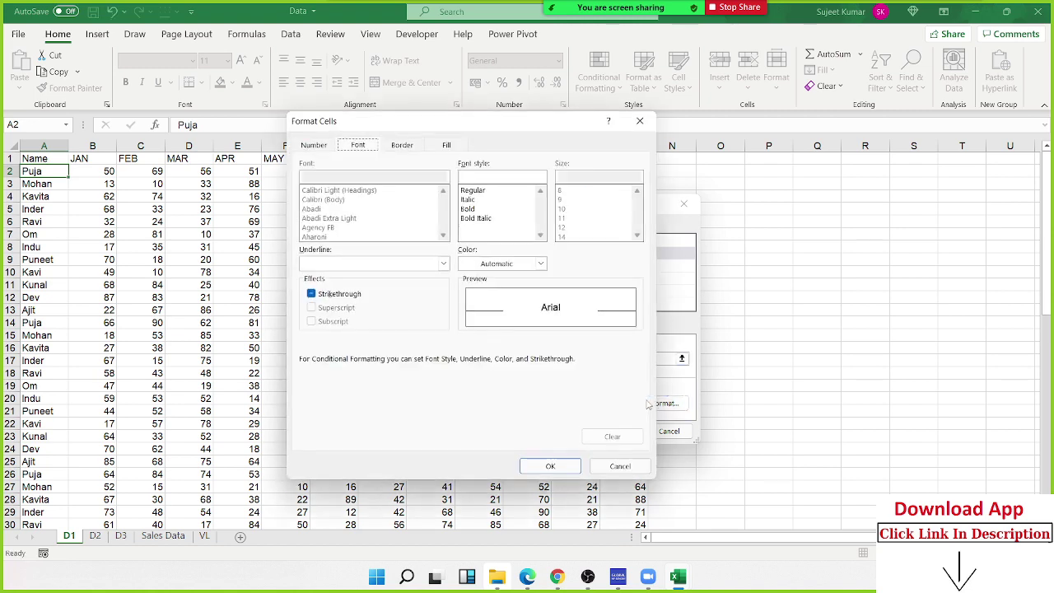
left_click(445, 146)
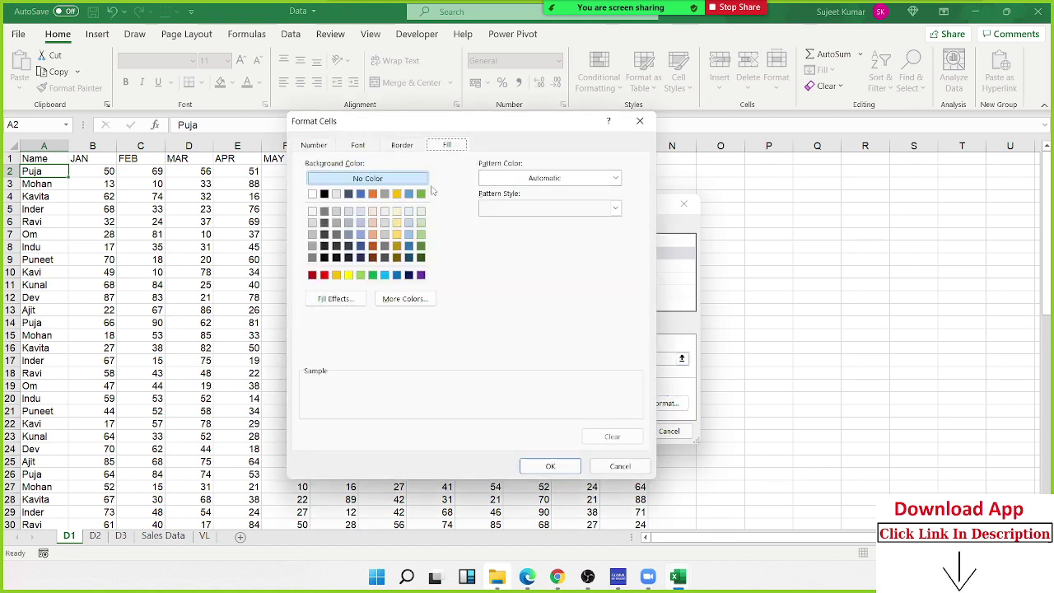
left_click(385, 274)
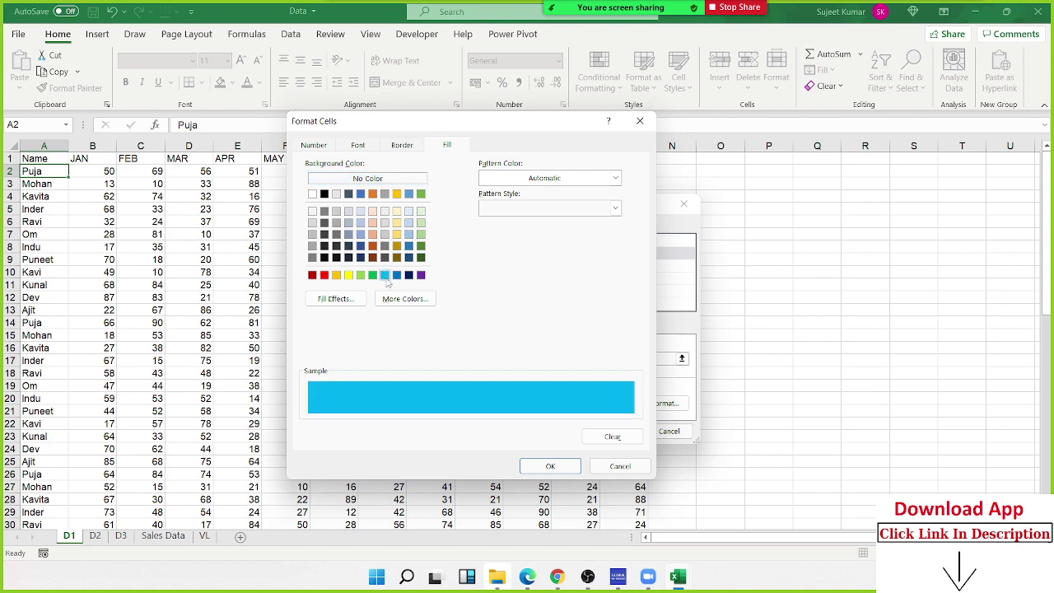
left_click(550, 466)
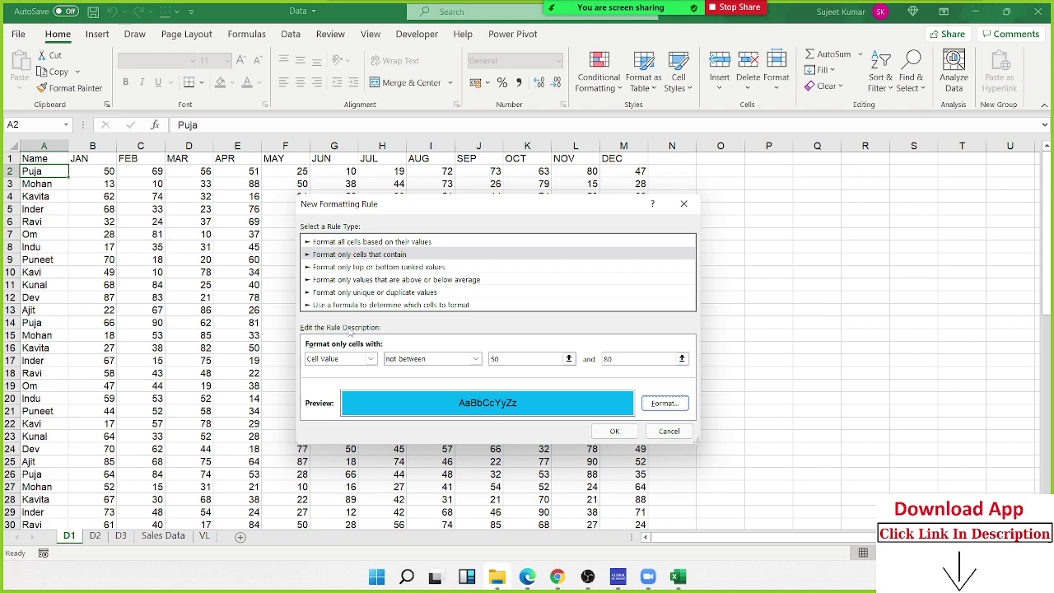
Step: Switch the rule to Specific Text with a 'not containing' comparison
left_click(340, 360)
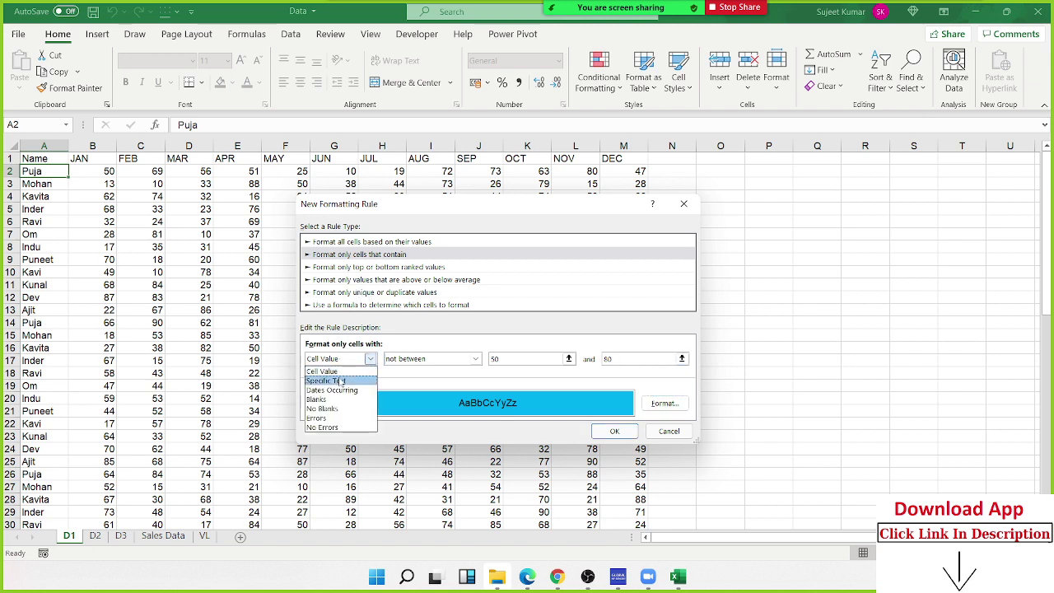
left_click(341, 382)
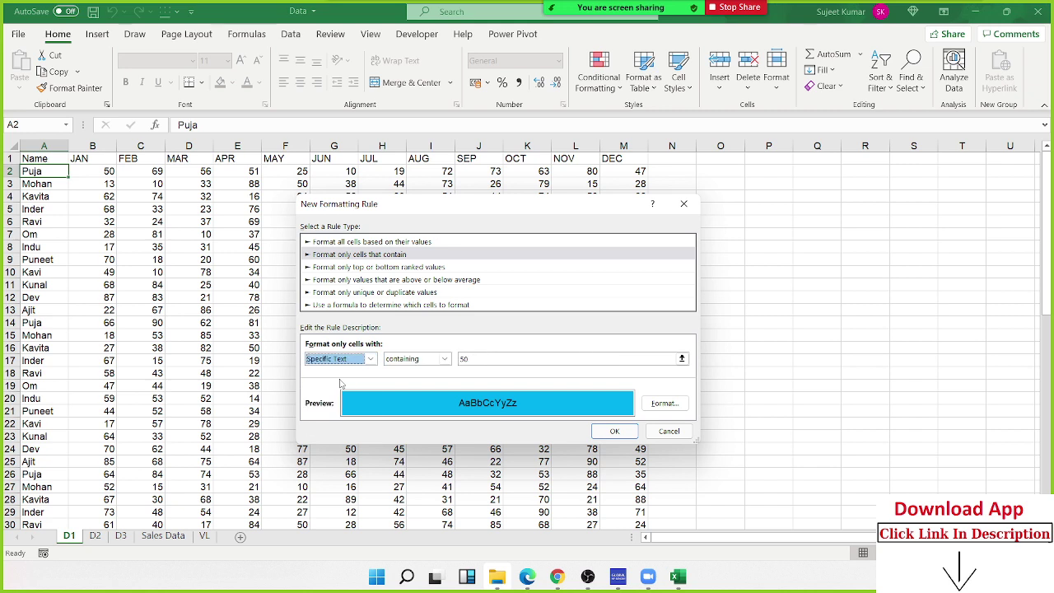
left_click(411, 359)
left_click(409, 363)
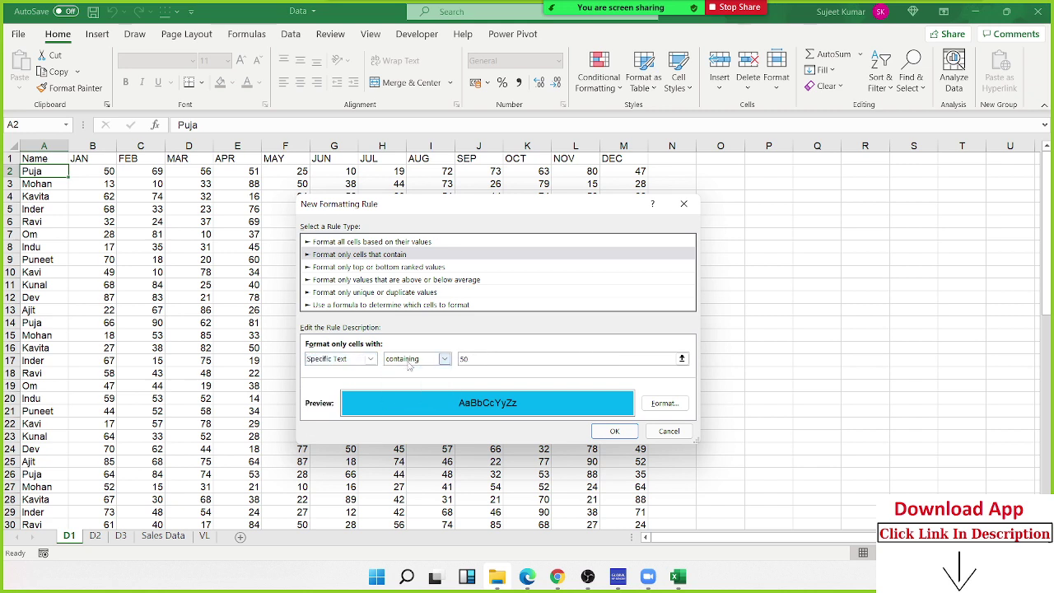
left_click(410, 360)
left_click(408, 381)
Step: Browse the condition lists again, then cancel the unfinished rule
left_click(406, 362)
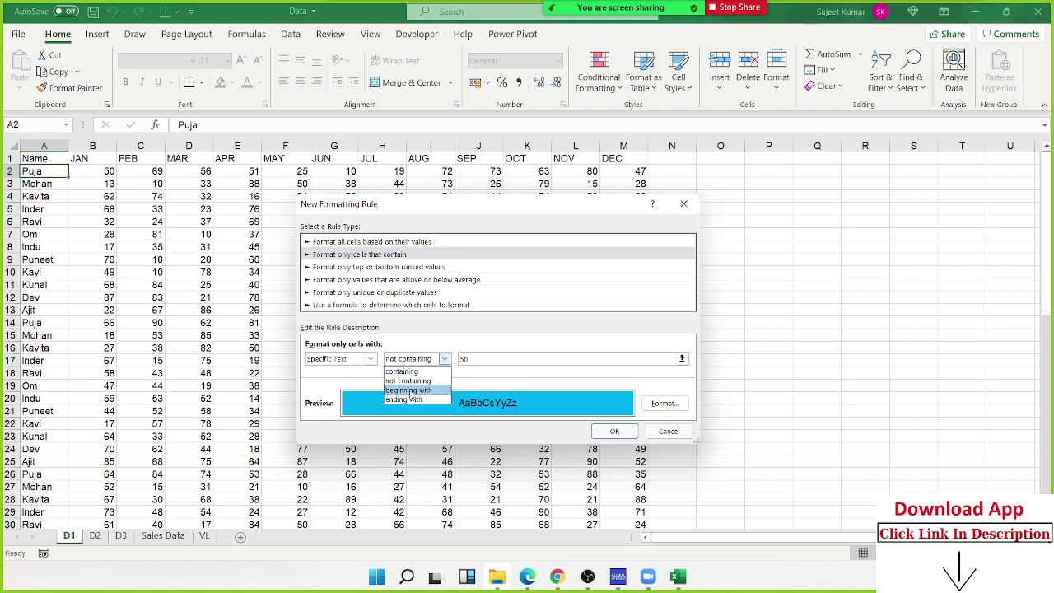
left_click(354, 360)
left_click(355, 361)
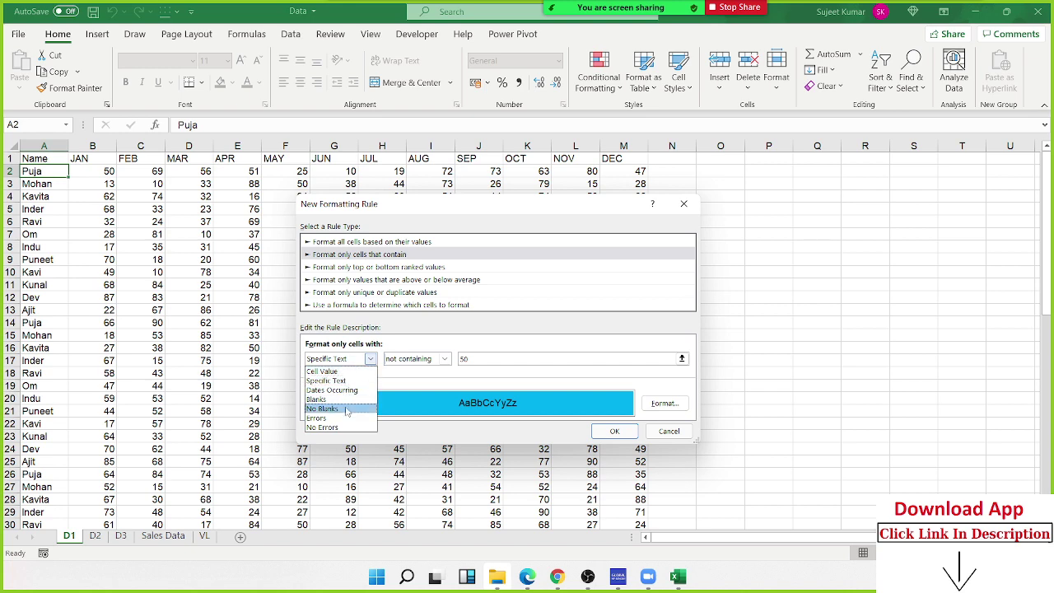
key("Escape")
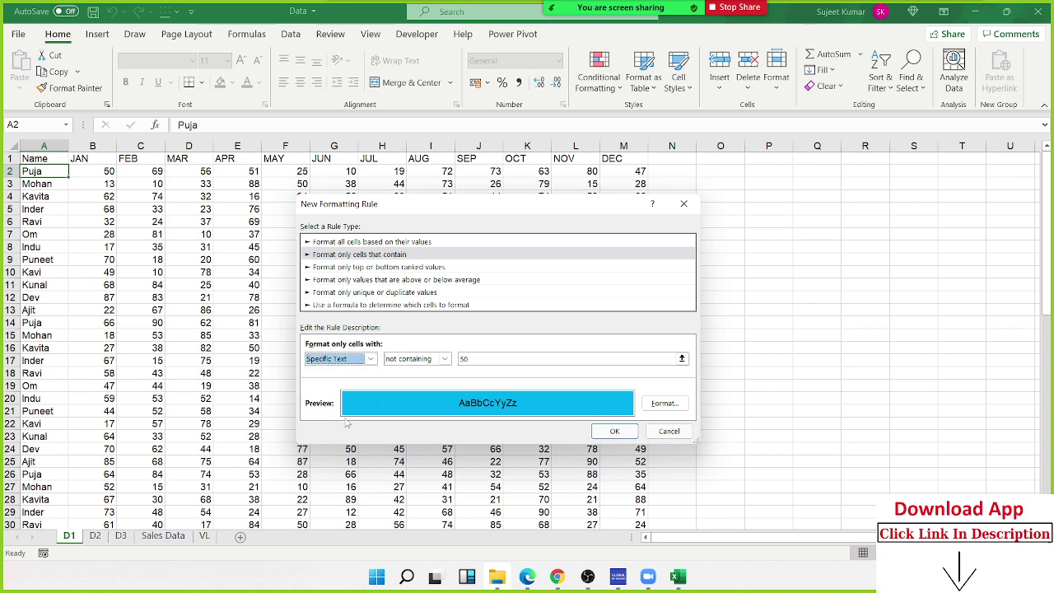
key("Escape")
Step: Add a new sheet and fill A1:L25 with the =NA() formula
left_click(241, 536)
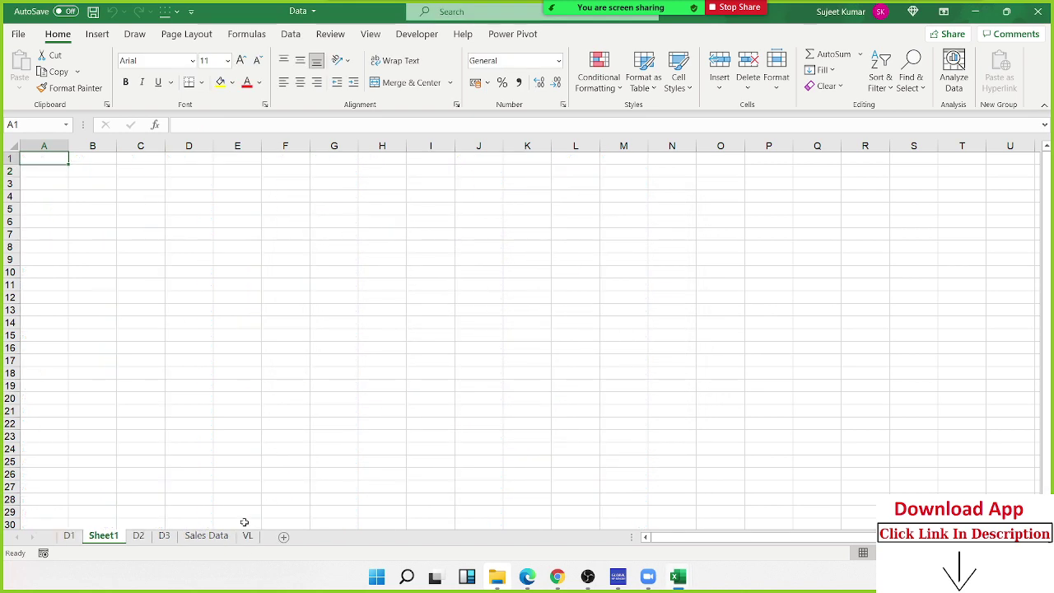
type("=n")
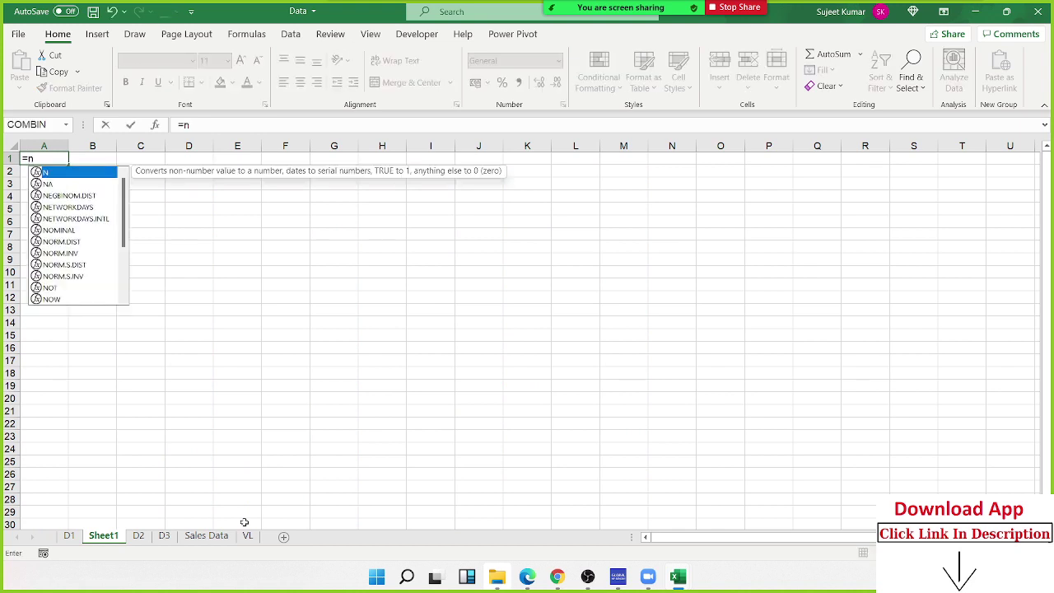
type("a")
key("Tab")
key("Return")
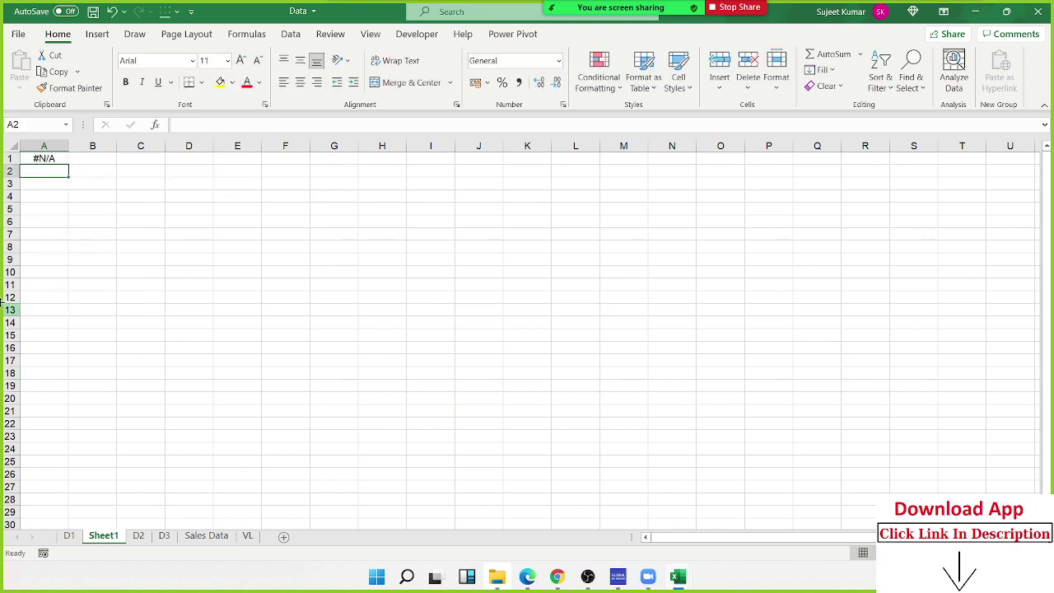
left_click_drag(56, 160, 598, 456)
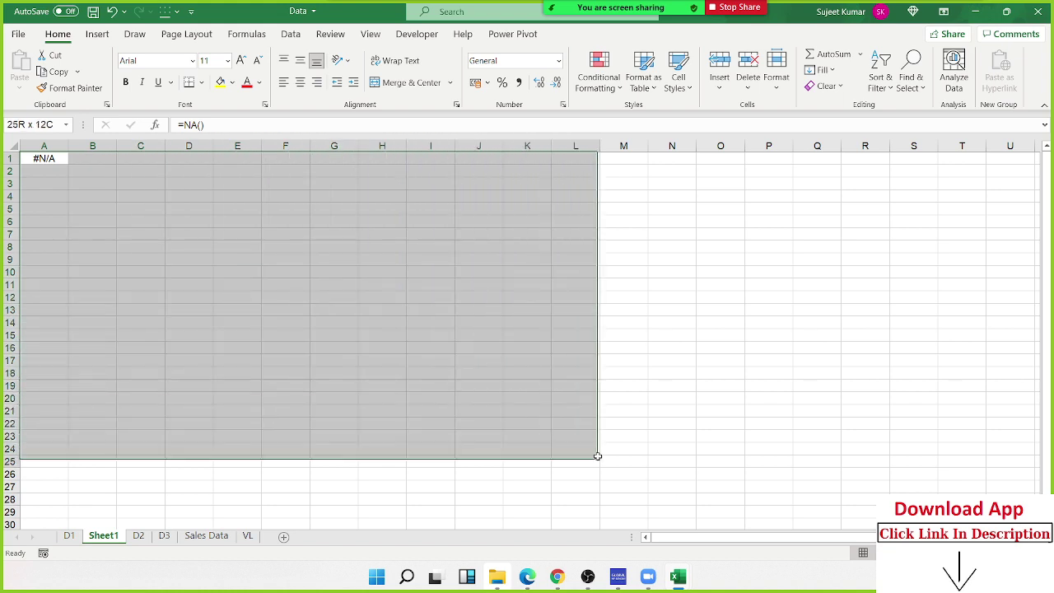
key("ctrl+d")
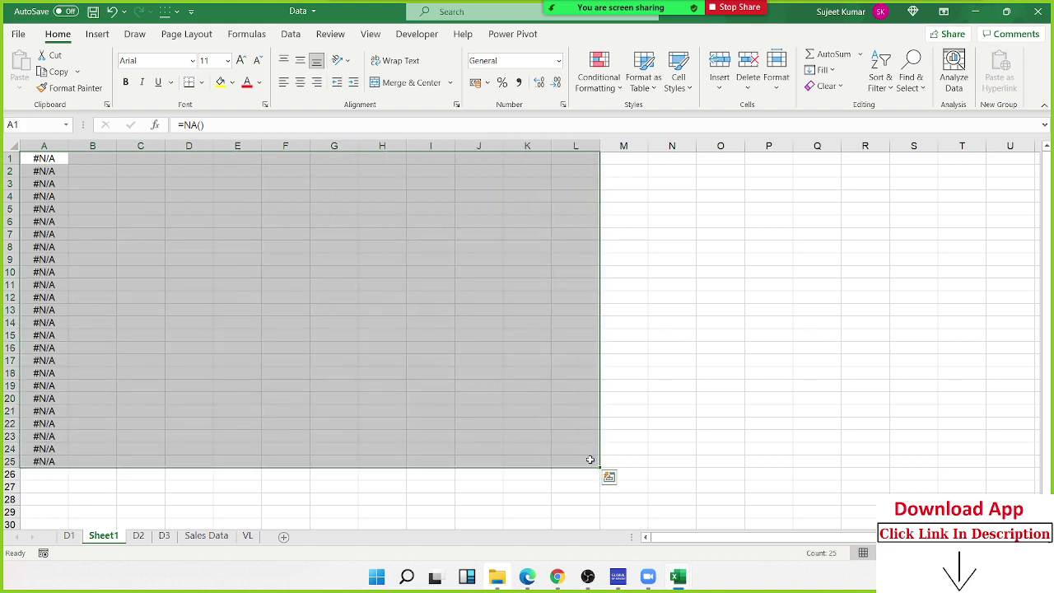
key("ctrl+r")
Step: Replace scattered #N/A cells with numbers: 50 in F12, 63 in H9, 78 in J14, 25 in A15, 85 in A5, 36 in F20
left_click(304, 295)
type("5")
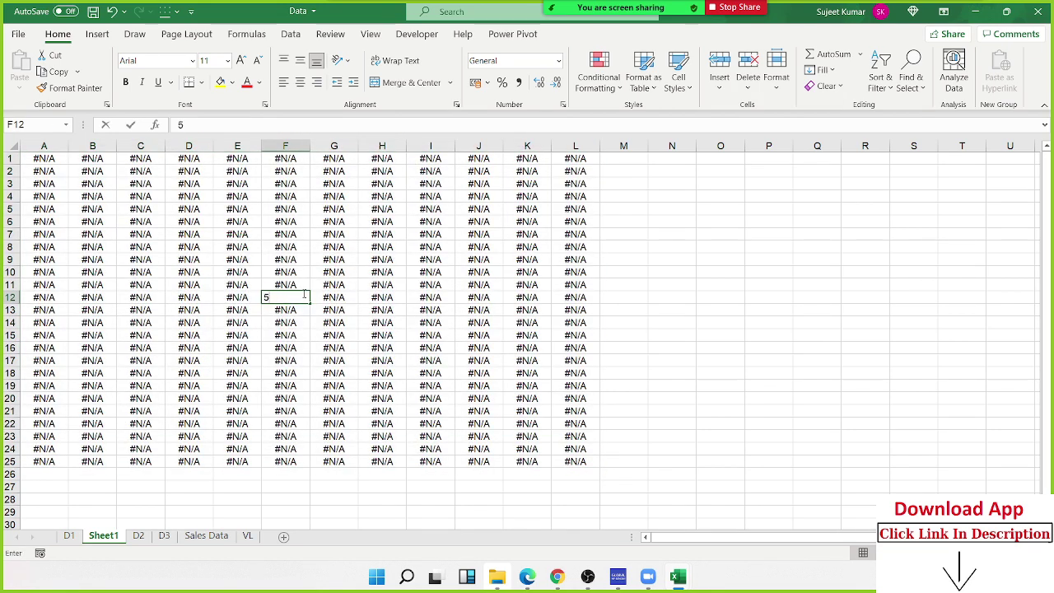
type("0")
left_click(390, 261)
type("63")
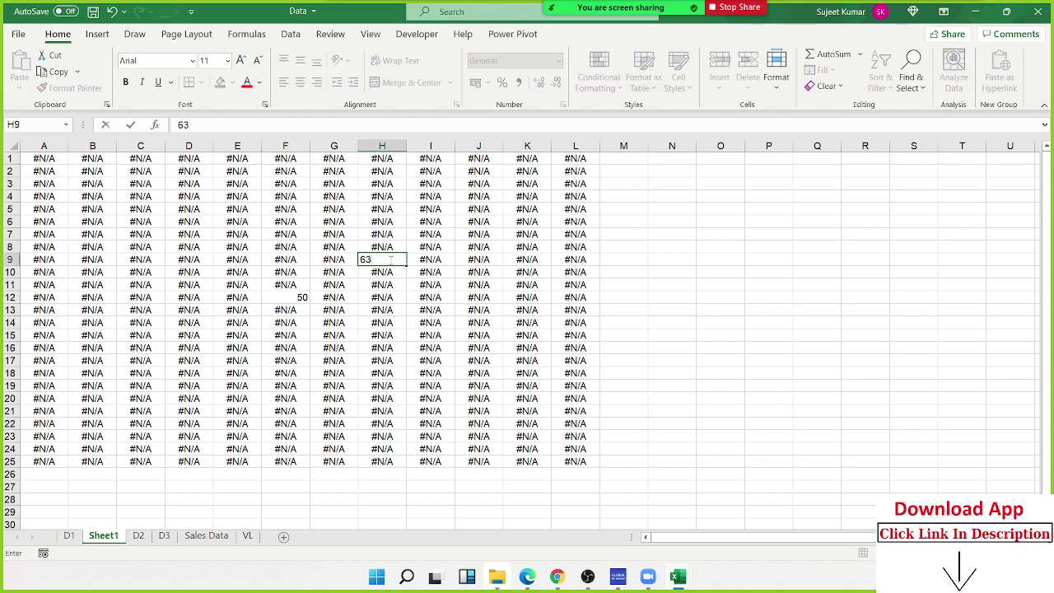
left_click(466, 322)
type("78")
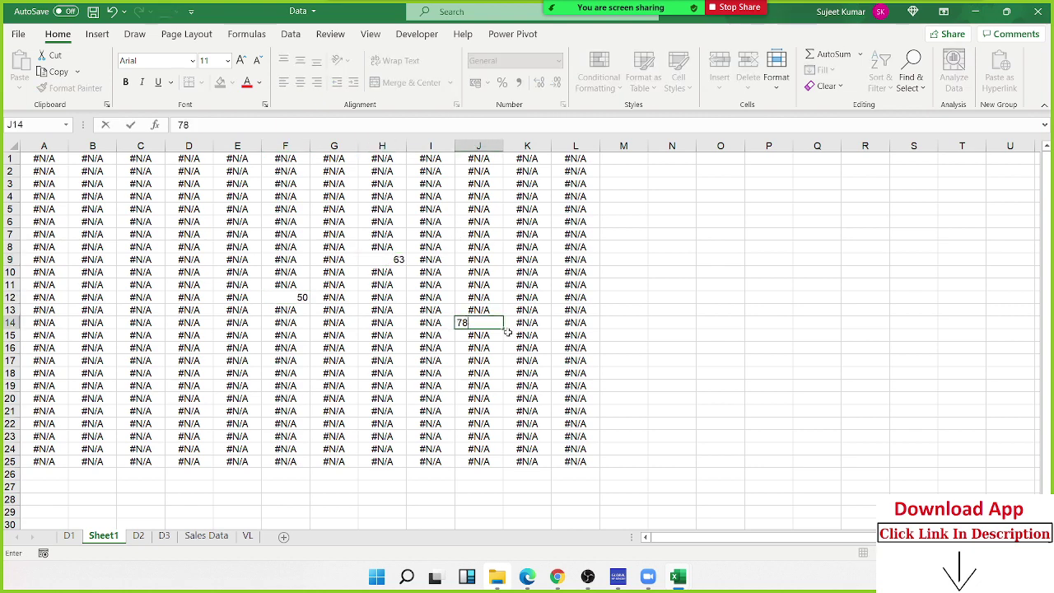
left_click(64, 335)
type("25")
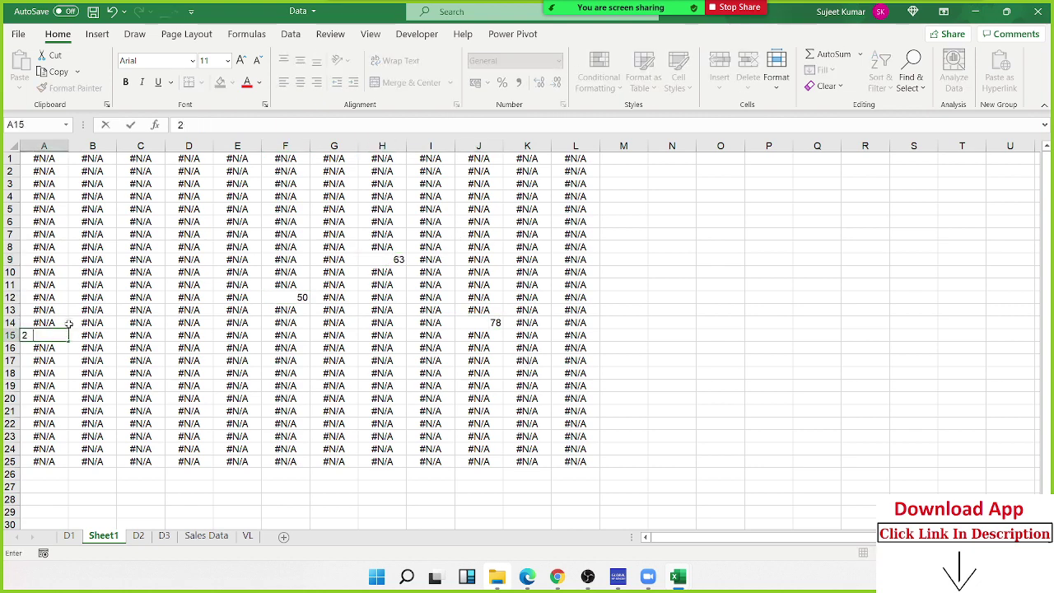
left_click(68, 214)
type("85")
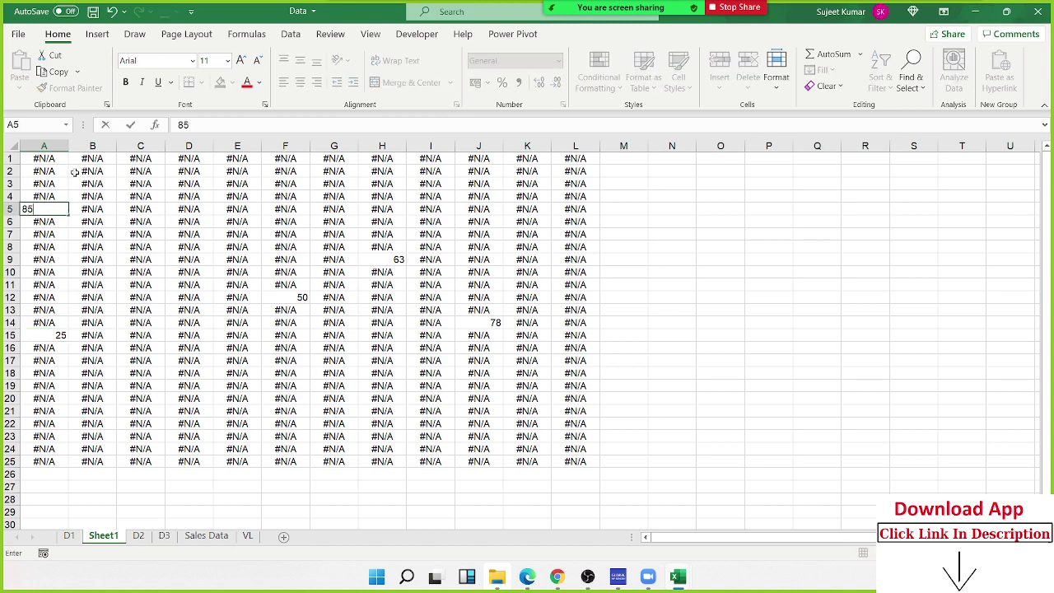
left_click(211, 275)
left_click(264, 401)
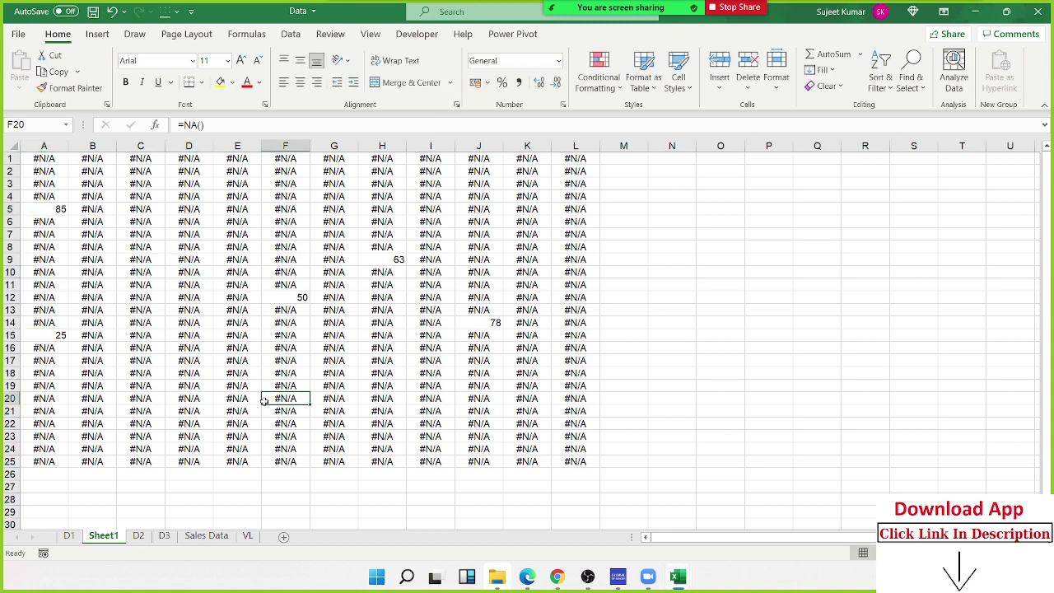
type("36")
left_click(228, 285)
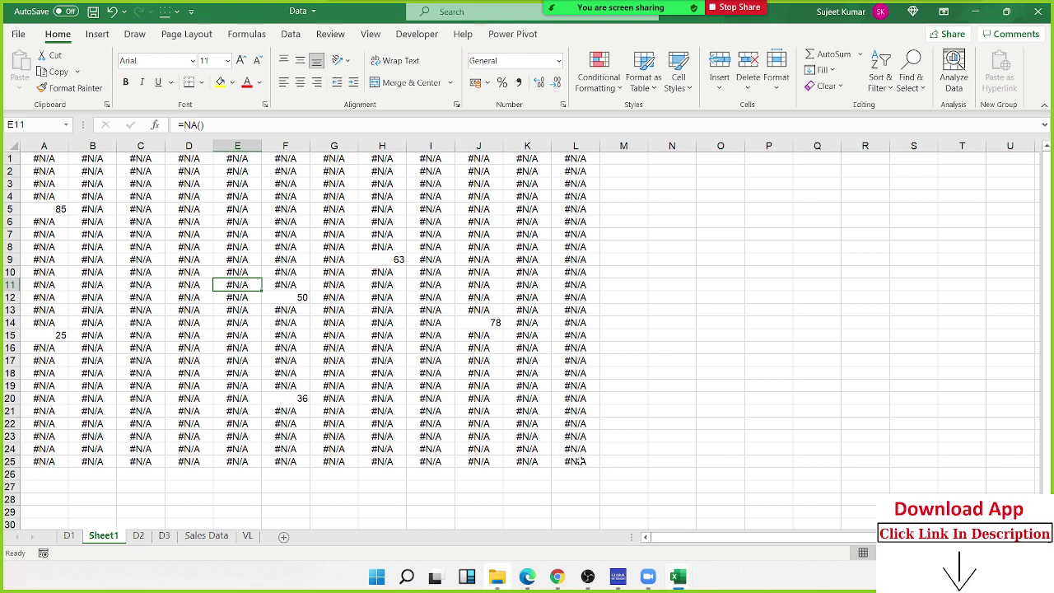
Step: Enter 85 in cell C6 and select the whole A1:L25 block
left_click_drag(579, 463, 41, 158)
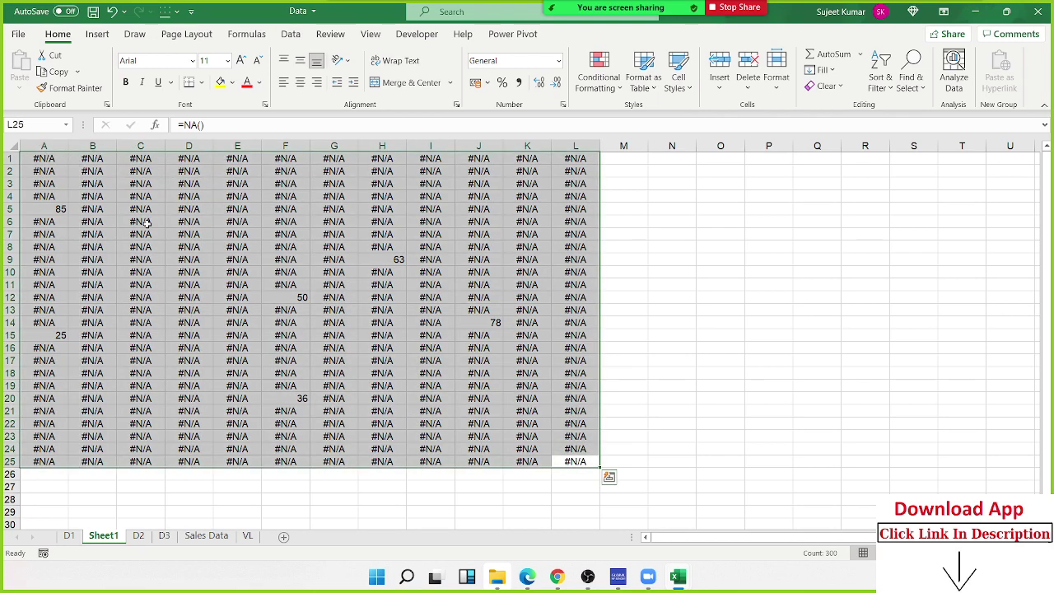
left_click(145, 223)
type("85")
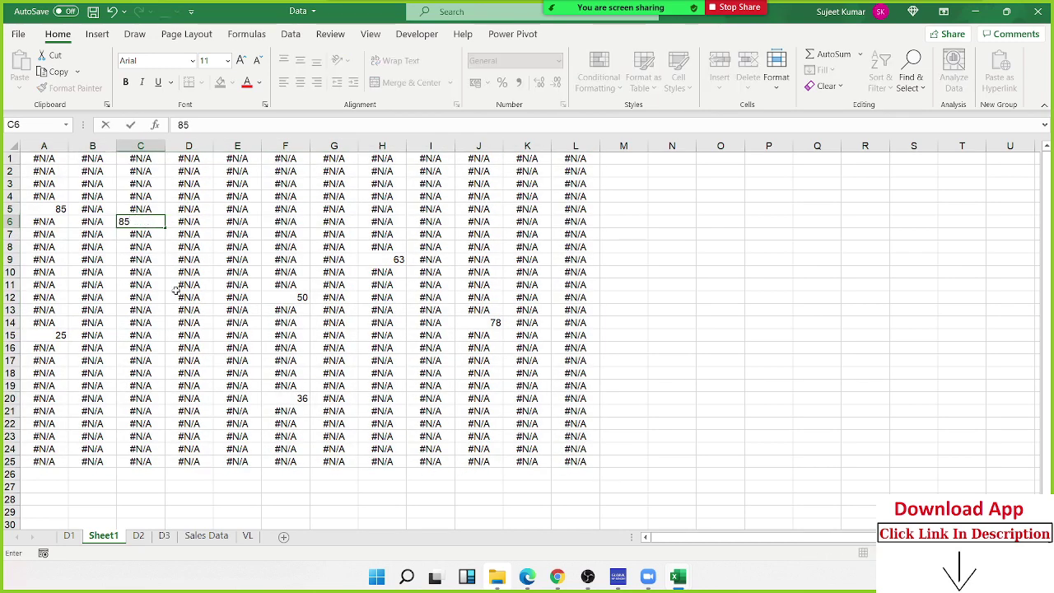
left_click(188, 284)
mouse_move(43, 160)
left_mouse_down()
mouse_move(557, 470)
mouse_move(550, 463)
left_mouse_up()
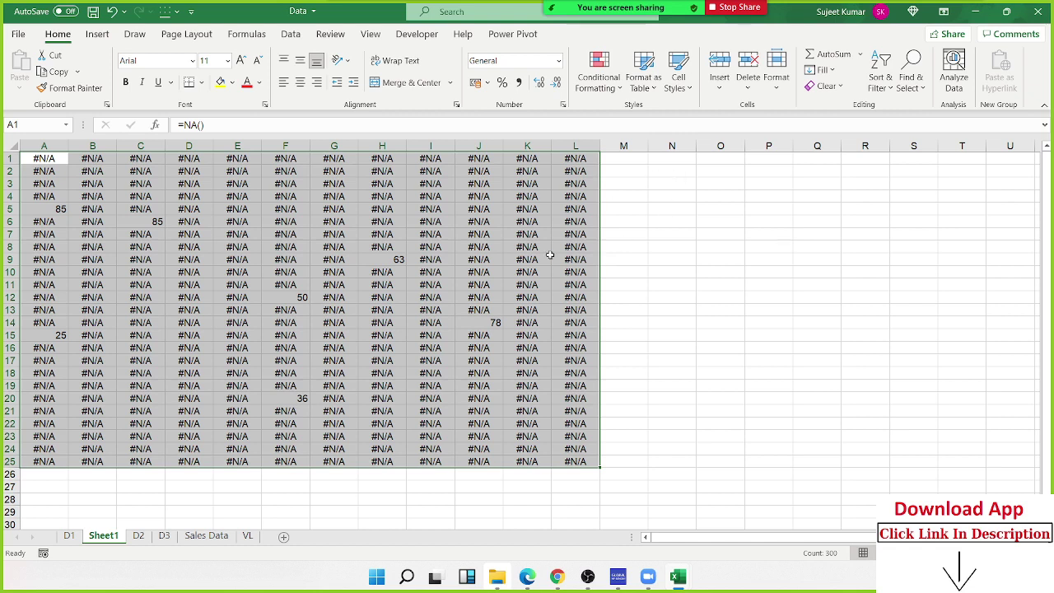
Step: Start a new highlighting rule that matches error cells
left_click(599, 70)
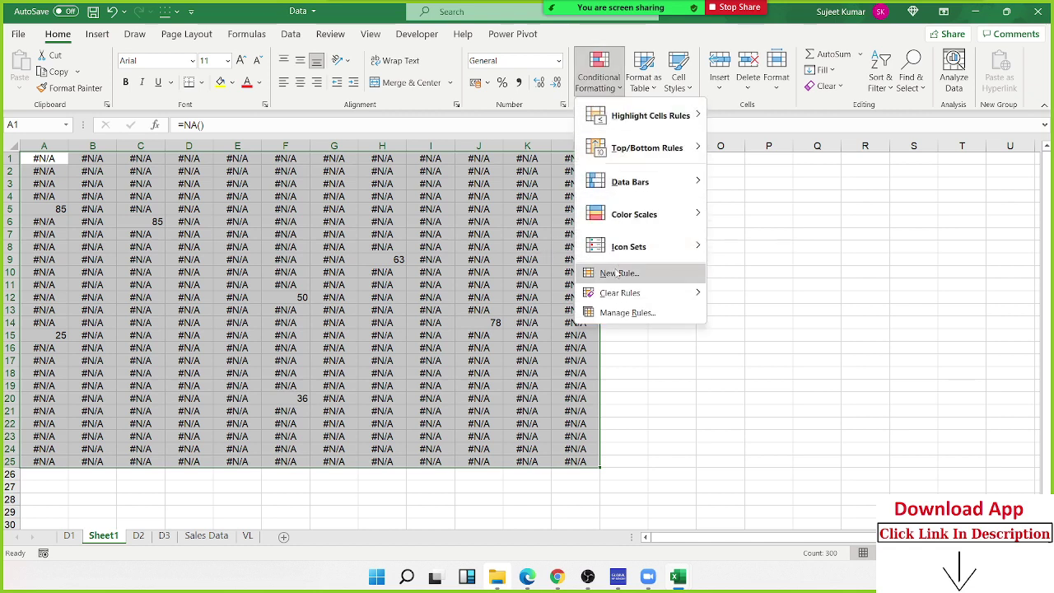
mouse_move(642, 115)
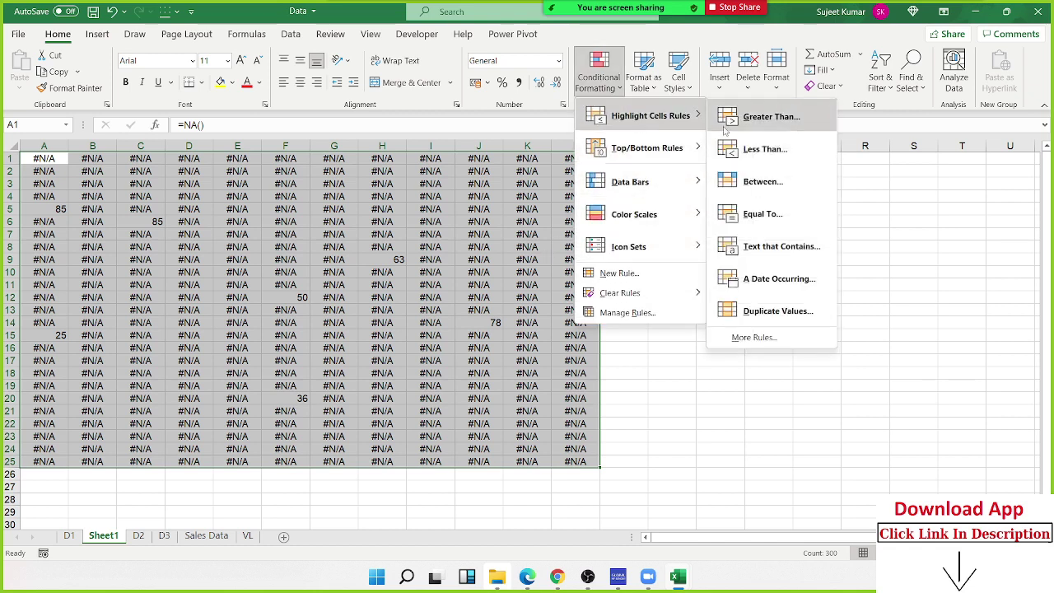
left_click(787, 336)
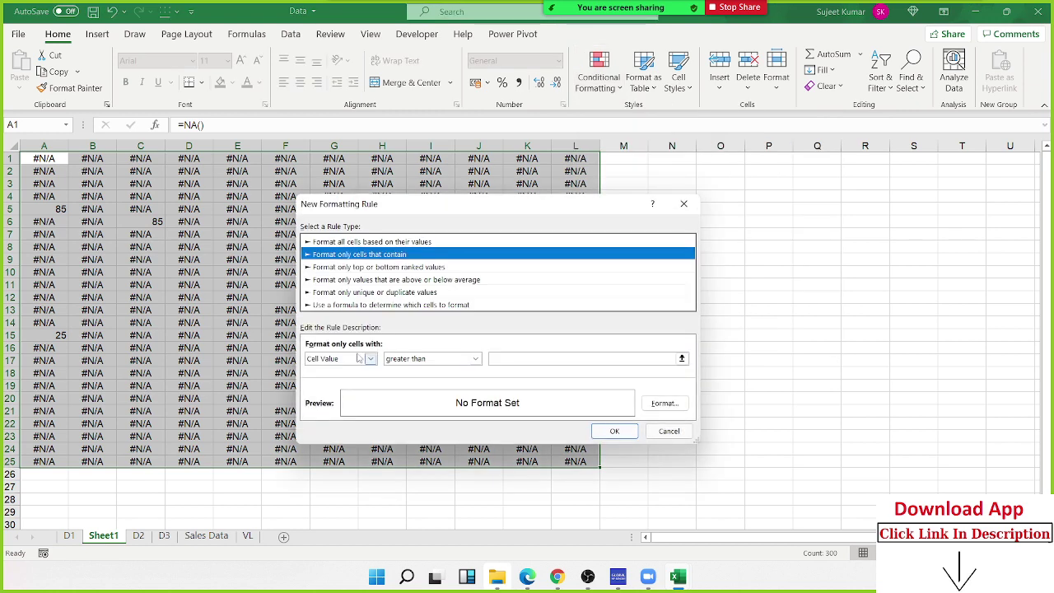
left_click(357, 359)
left_click(344, 419)
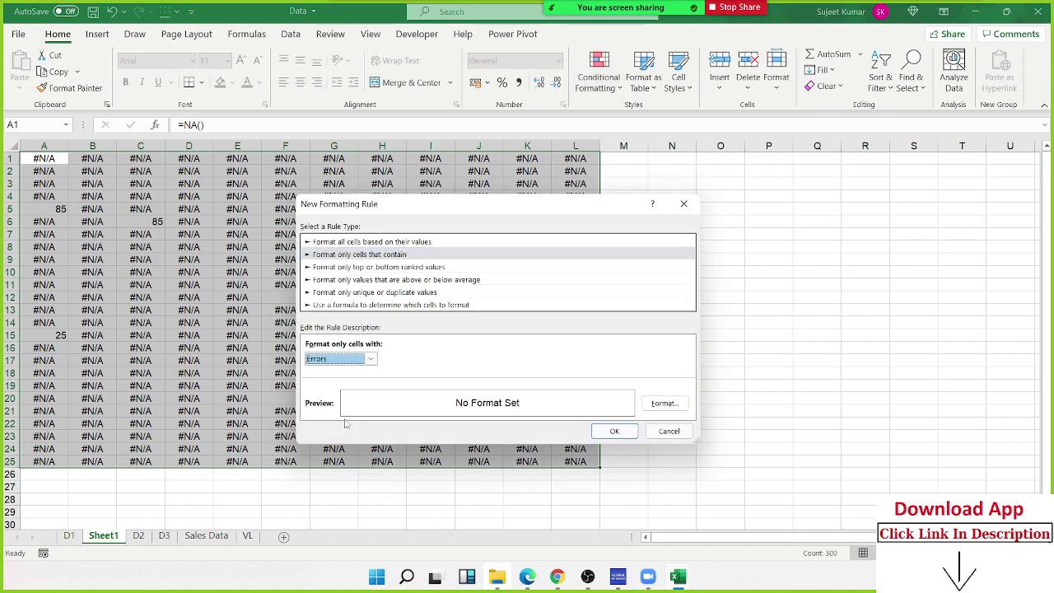
left_click_drag(440, 212, 673, 188)
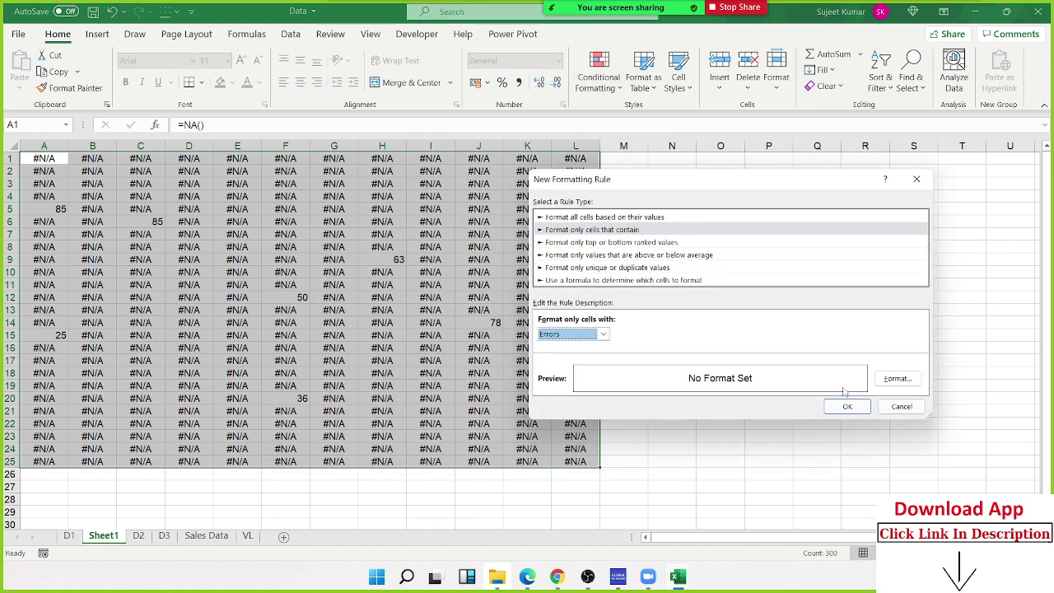
Step: Give matching errors a white font, apply the rule, and deselect the block
left_click(896, 378)
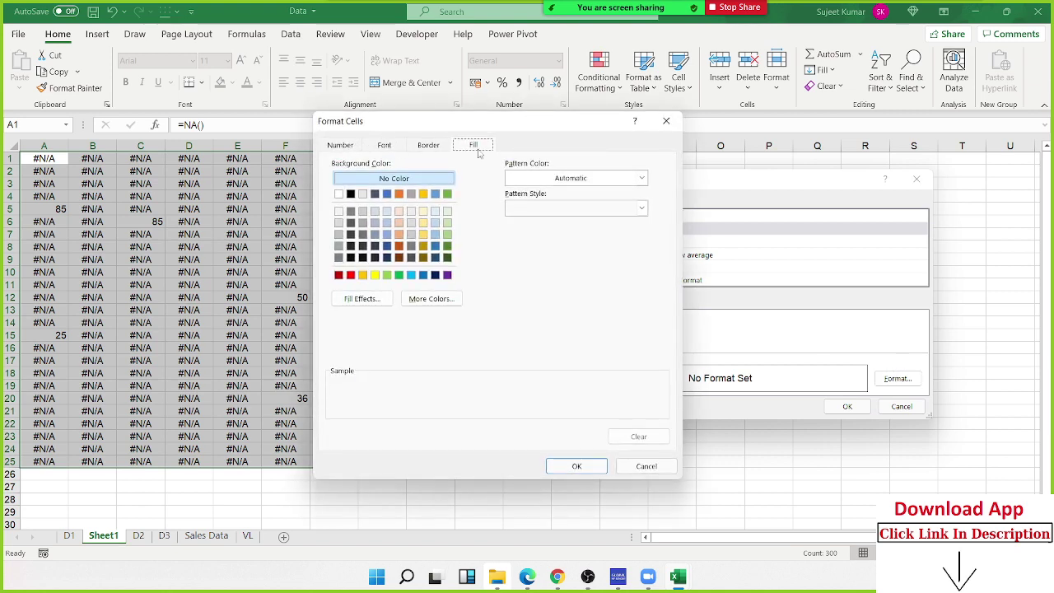
left_click(386, 149)
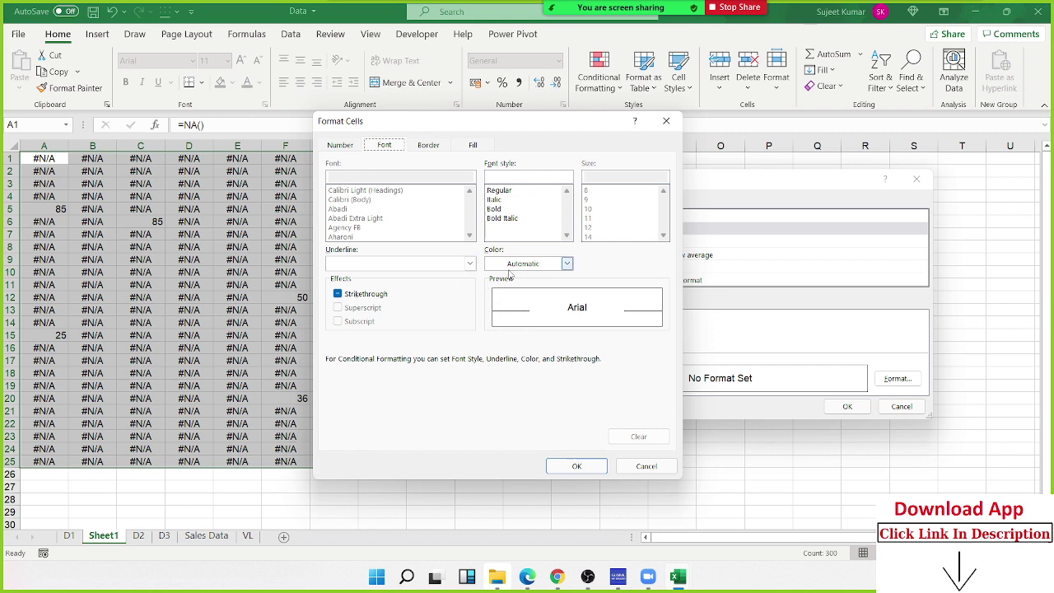
left_click(508, 267)
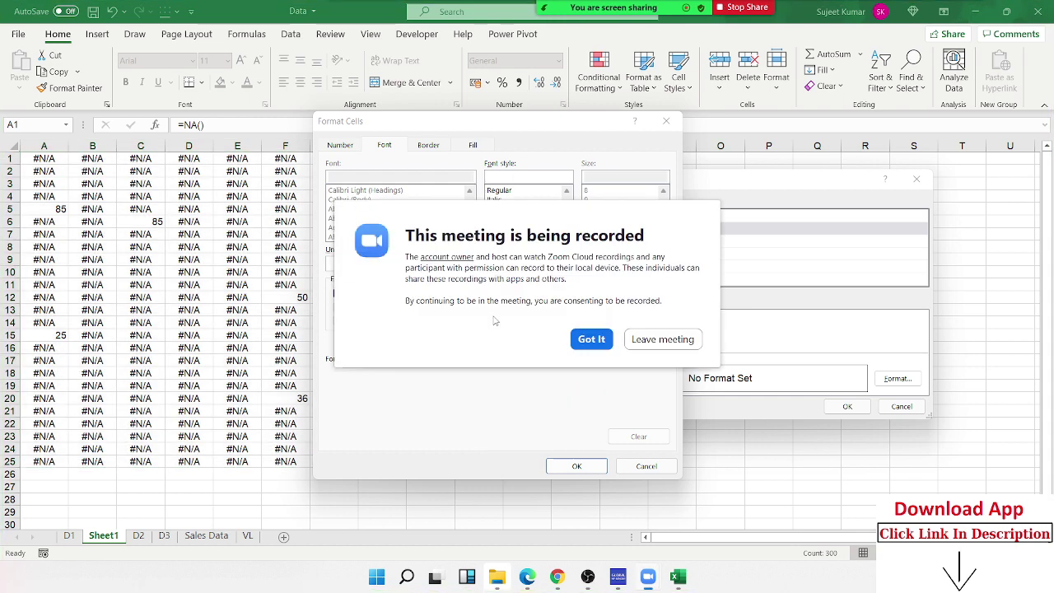
left_click(587, 339)
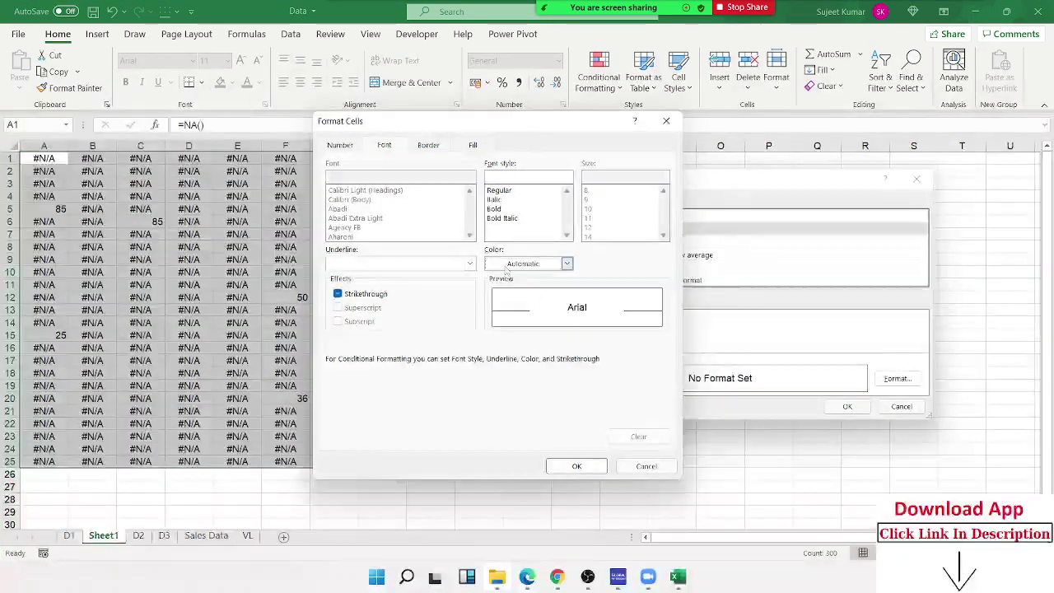
left_click(507, 268)
left_click(492, 319)
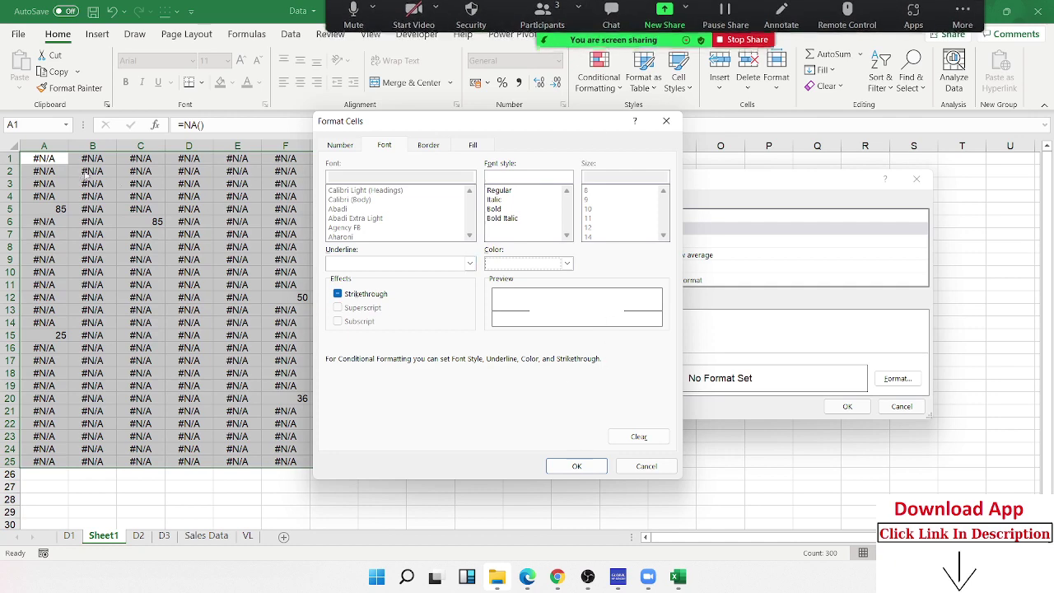
left_click(577, 466)
left_click(830, 405)
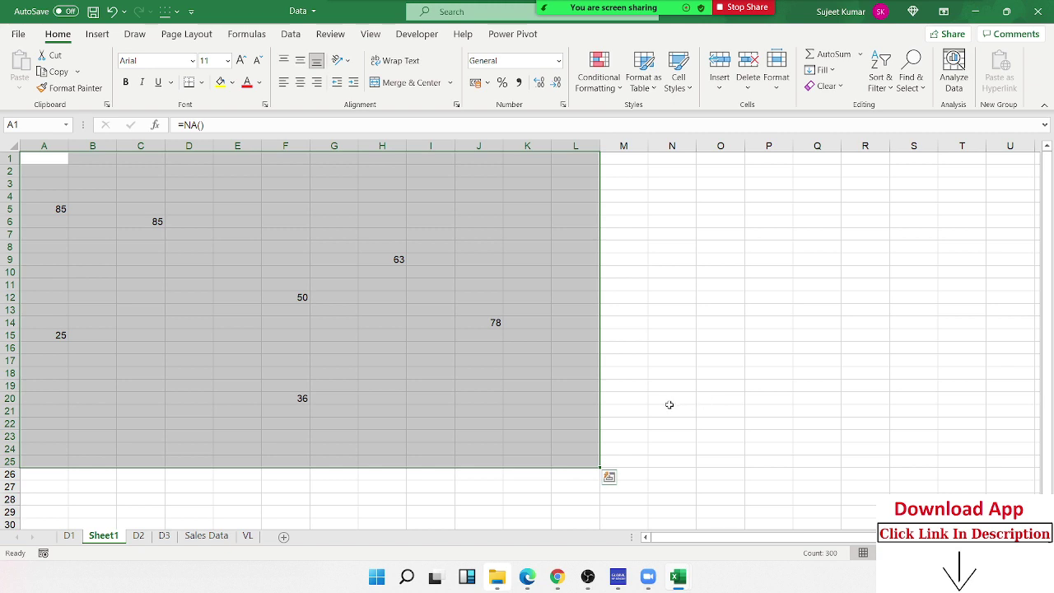
left_click(502, 397)
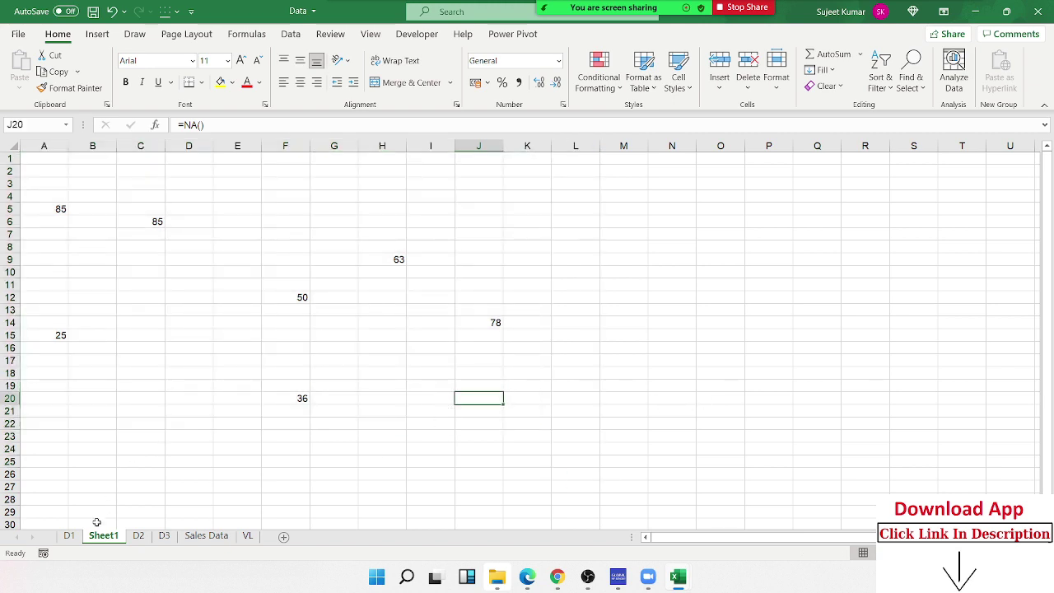
Step: Switch to the D1 sheet and glance at the Conditional Formatting menu
left_click(69, 536)
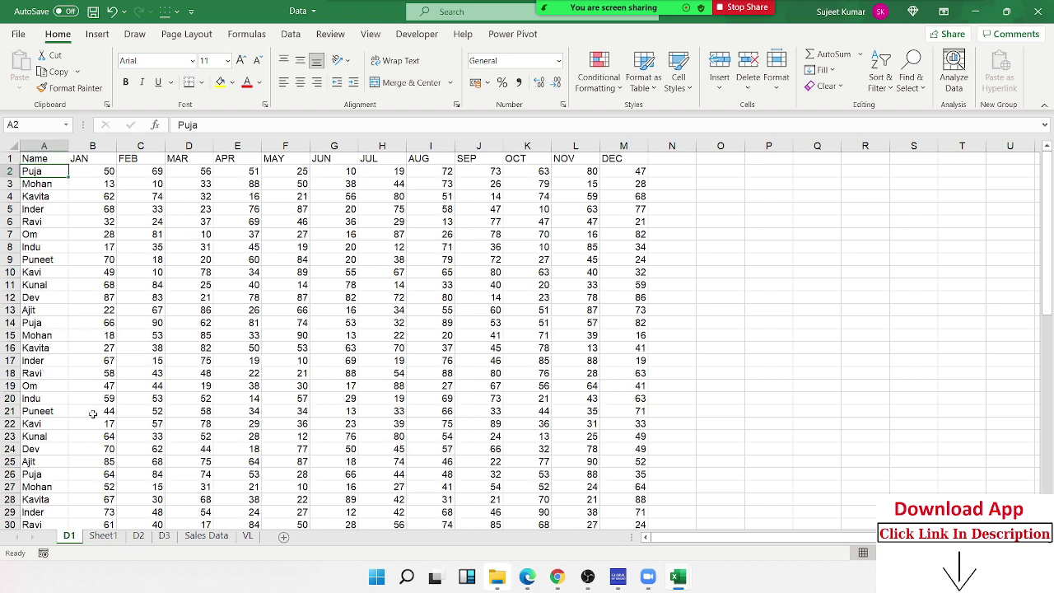
left_click(586, 86)
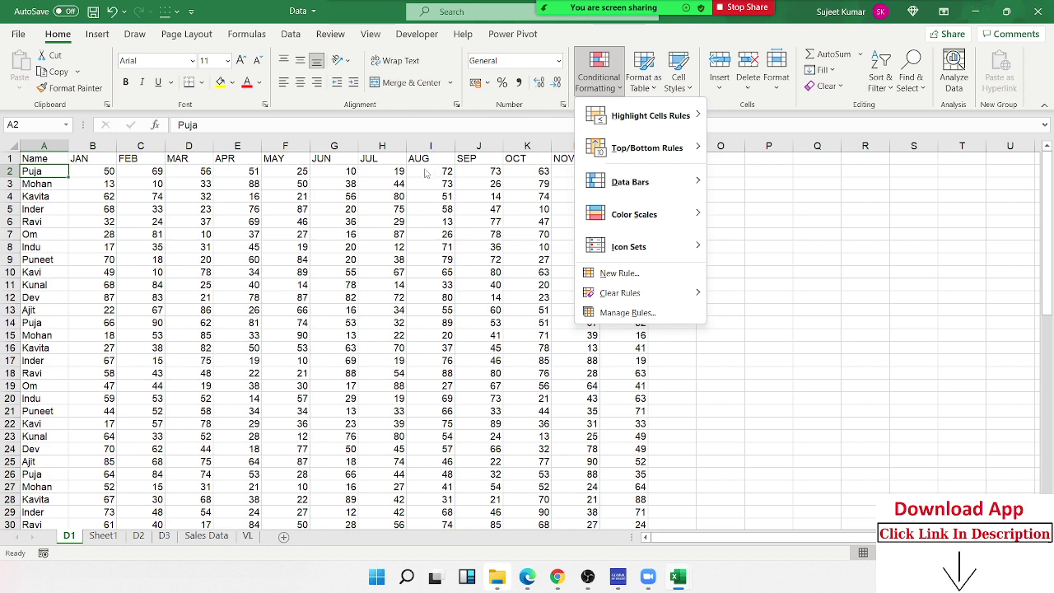
left_click(351, 221)
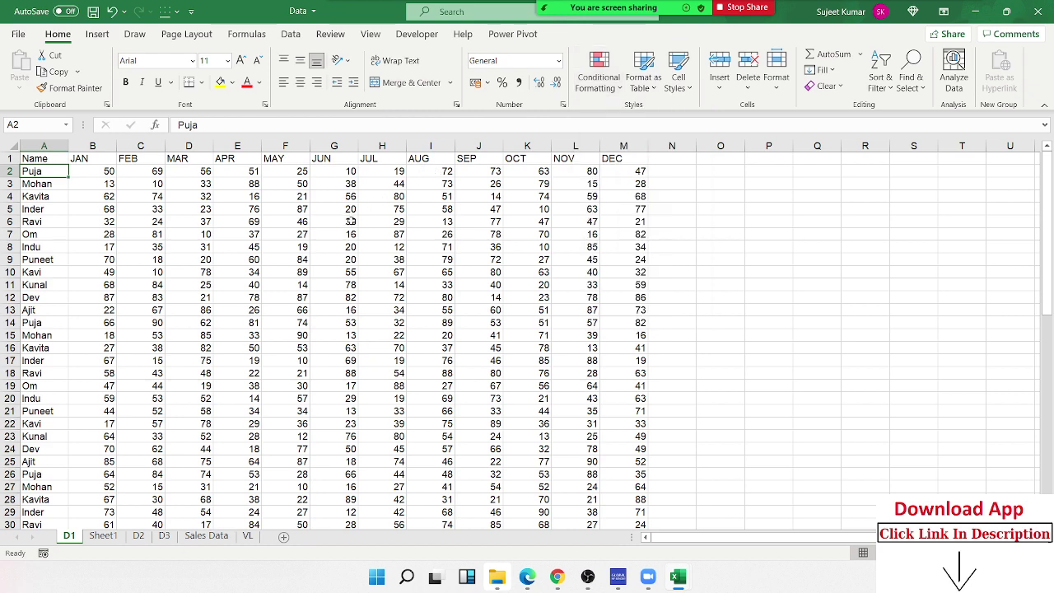
Step: Select the JAN–DEC values of rows 2, 3, 4, 5, 8 and 11 in turn, then deselect
left_click_drag(83, 172, 590, 164)
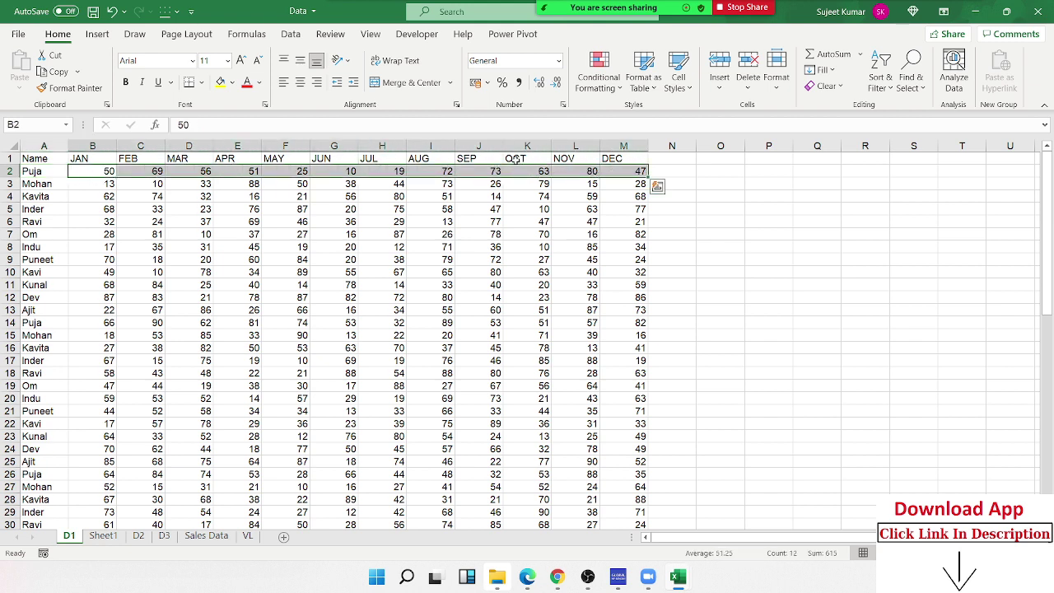
left_click_drag(95, 183, 626, 182)
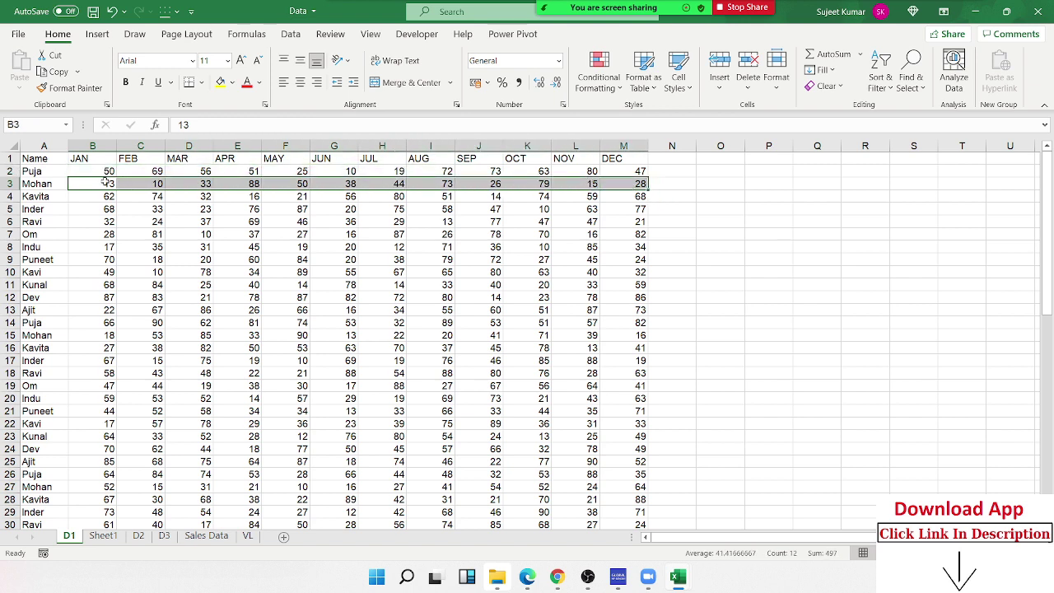
left_click_drag(87, 195, 619, 193)
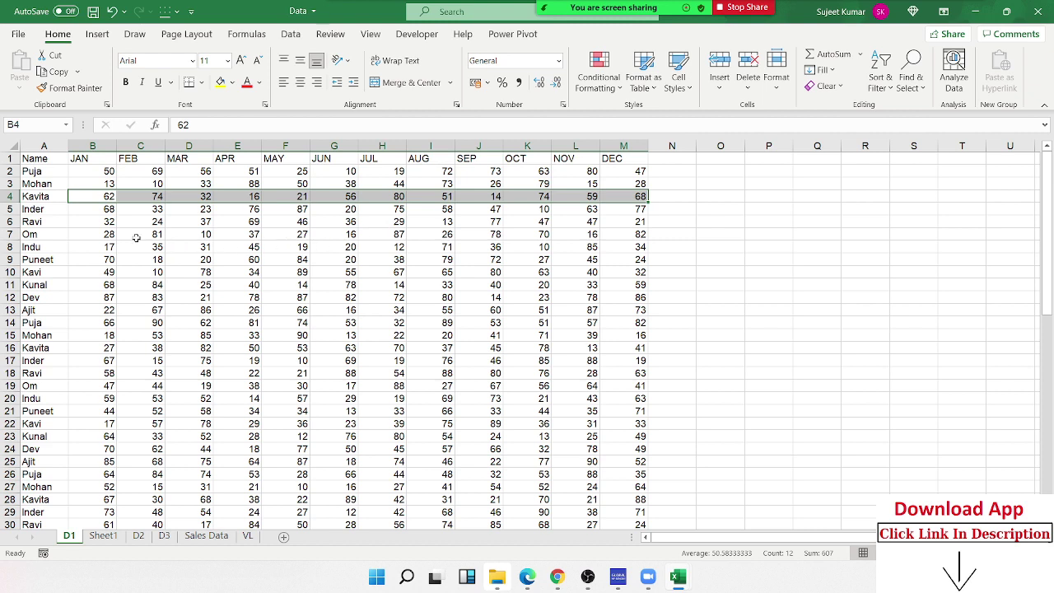
left_click_drag(71, 210, 646, 211)
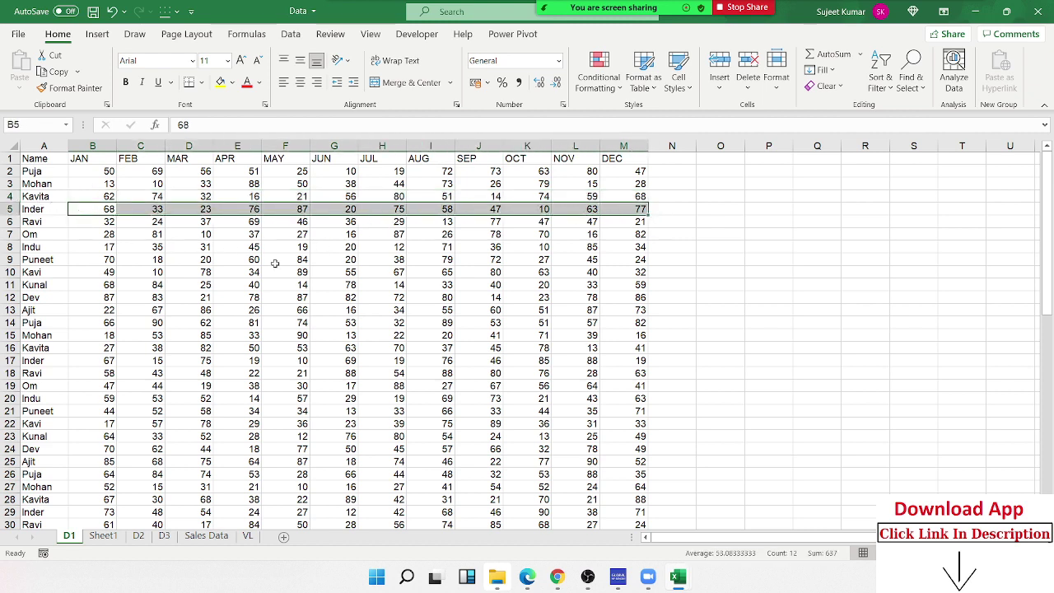
left_click_drag(92, 248, 639, 249)
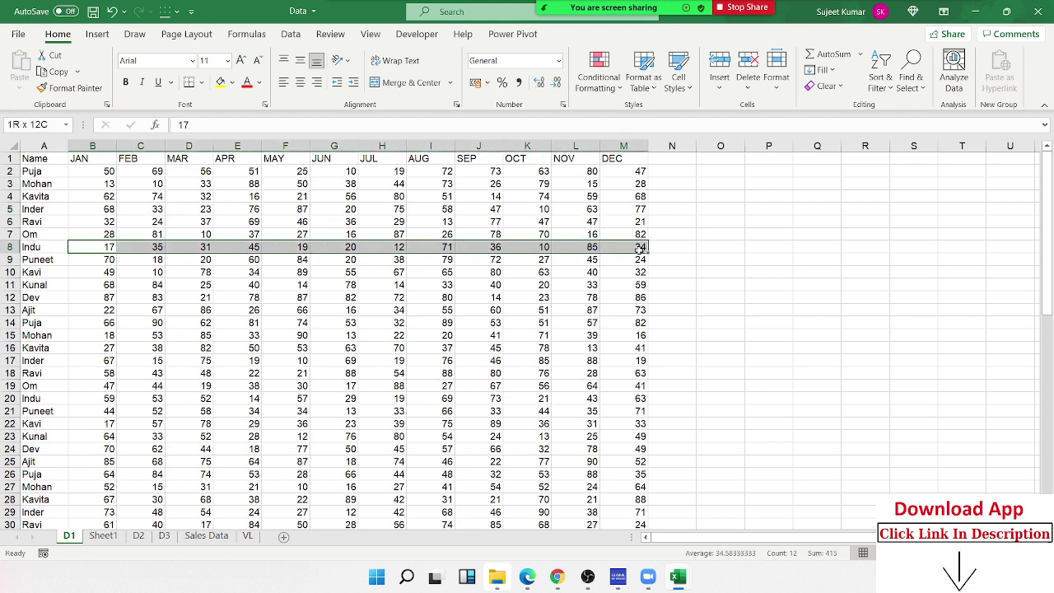
left_click(85, 283)
left_click_drag(85, 283, 642, 284)
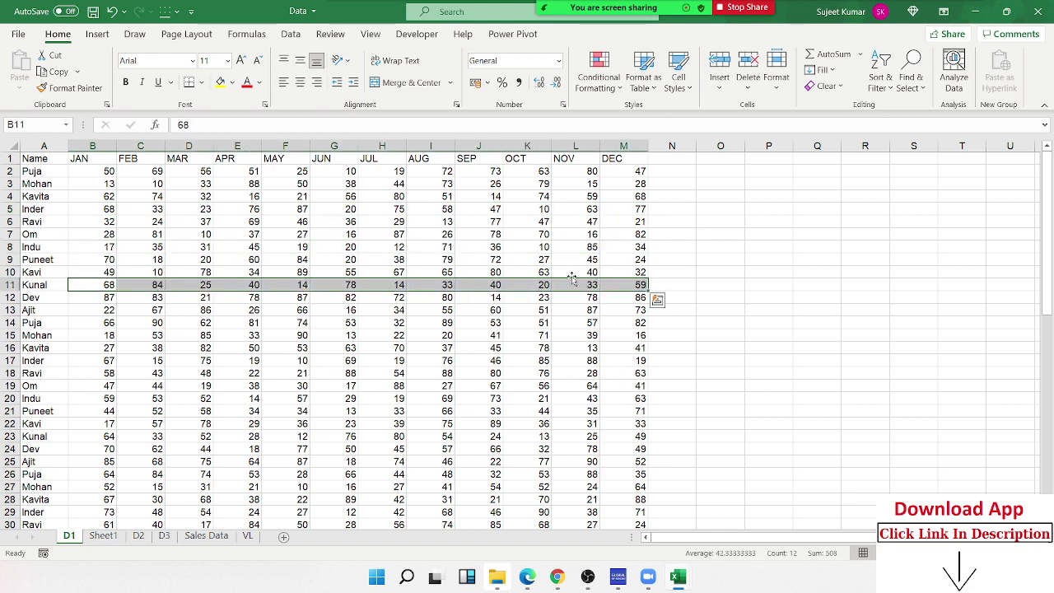
left_click(531, 297)
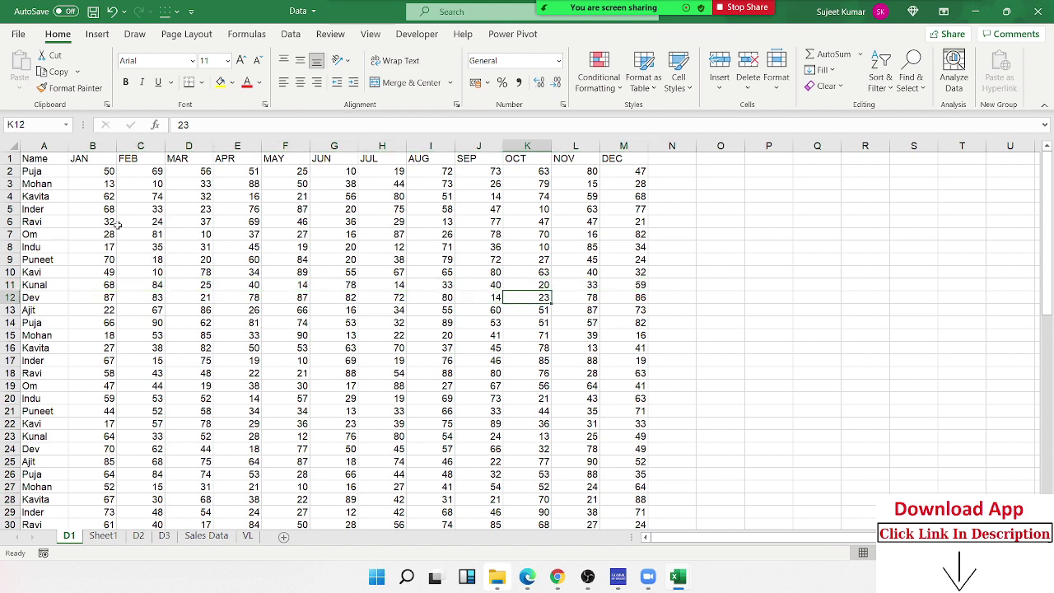
Step: Select cell A2 and look through the Conditional Formatting menu again
left_click(33, 159)
left_click(33, 171)
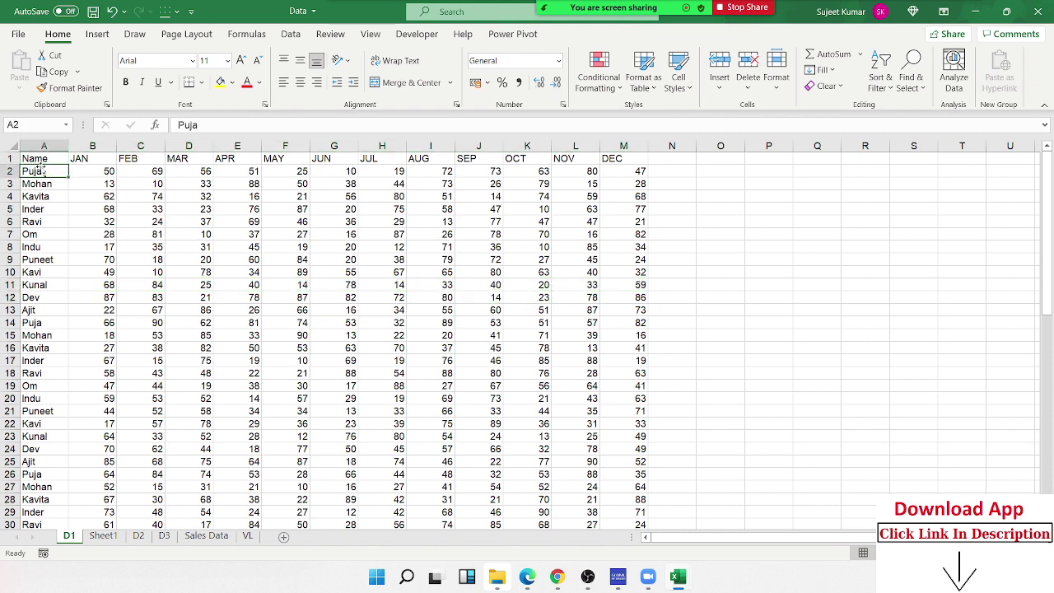
left_click(600, 83)
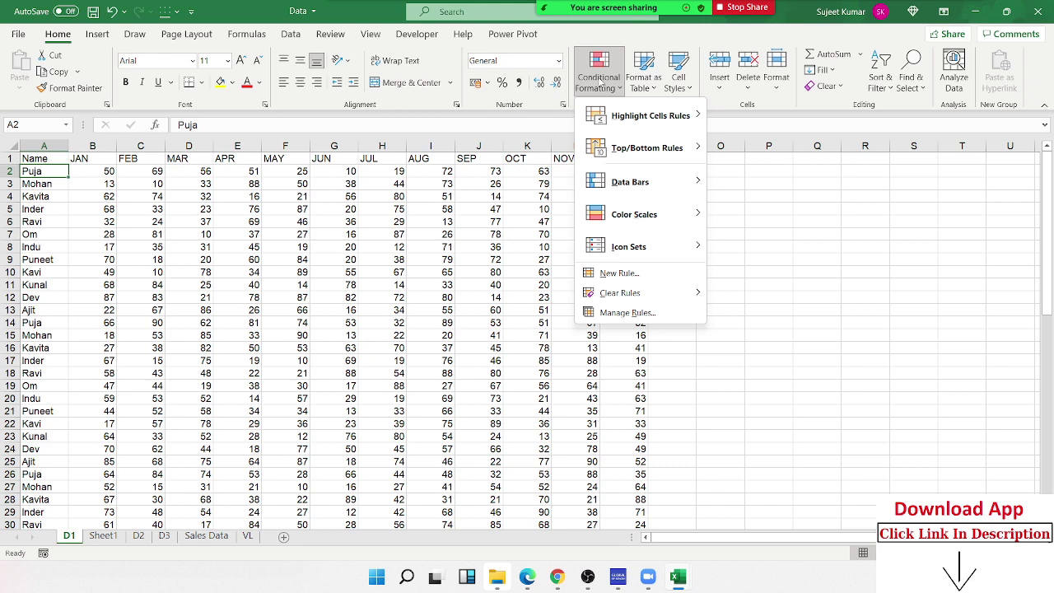
left_click(396, 207)
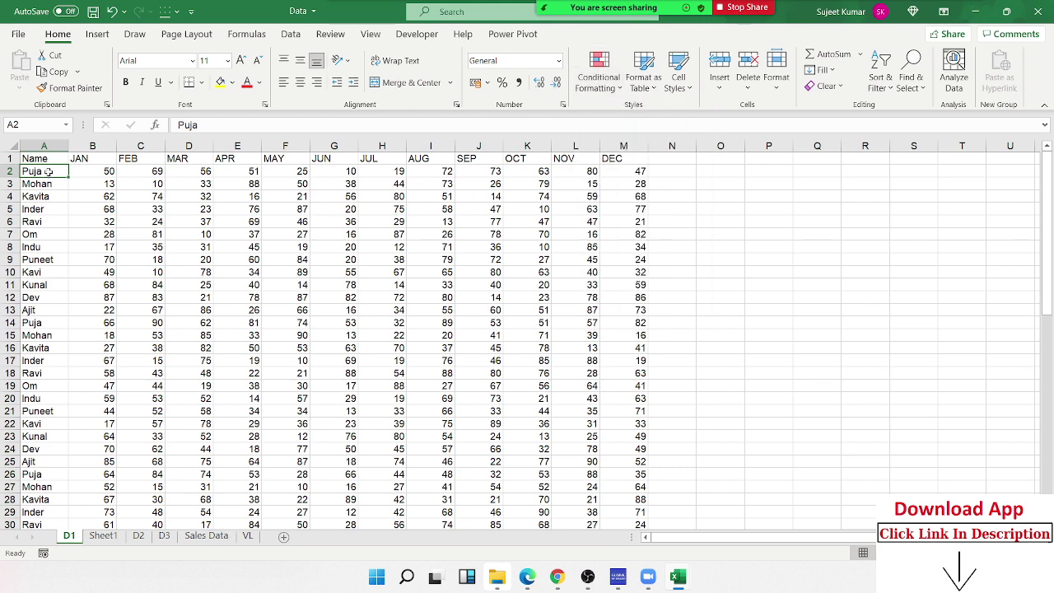
Step: Start a formula-based rule and enter =sum($B$2:$M$2)>500
left_click(606, 86)
mouse_move(643, 115)
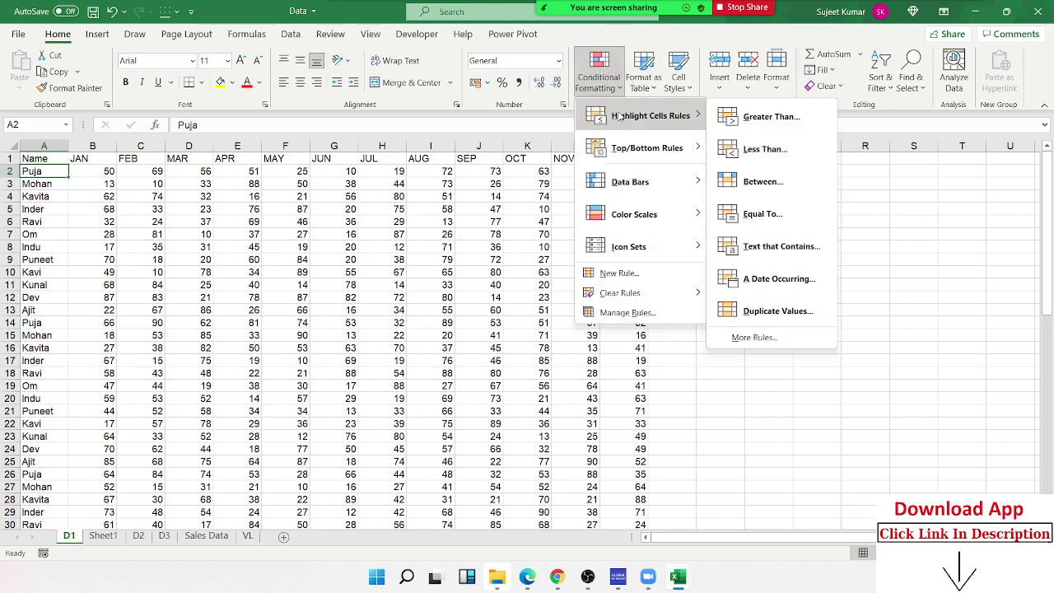
left_click(616, 273)
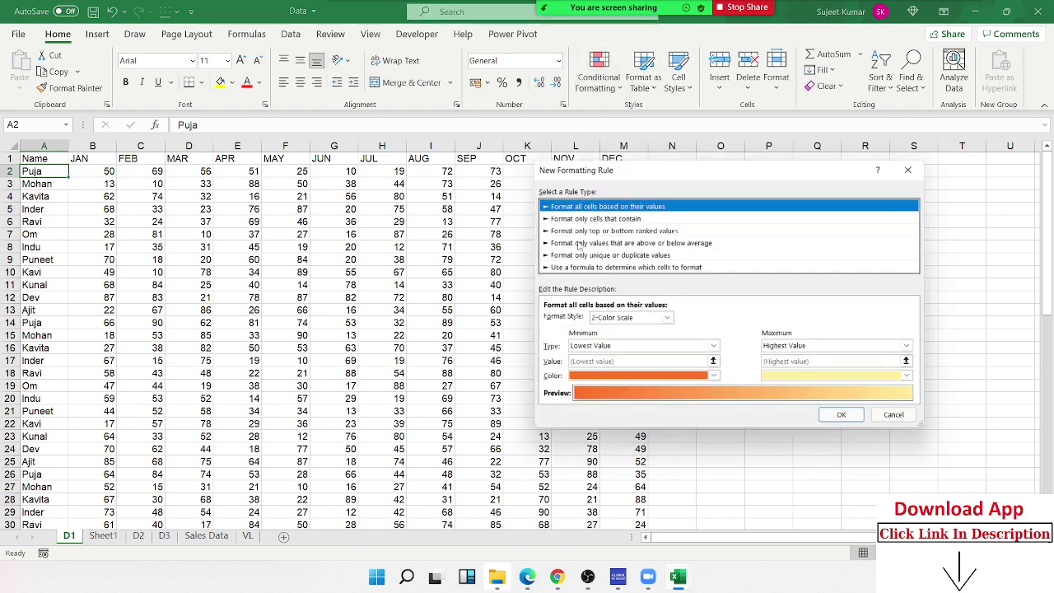
left_click(604, 267)
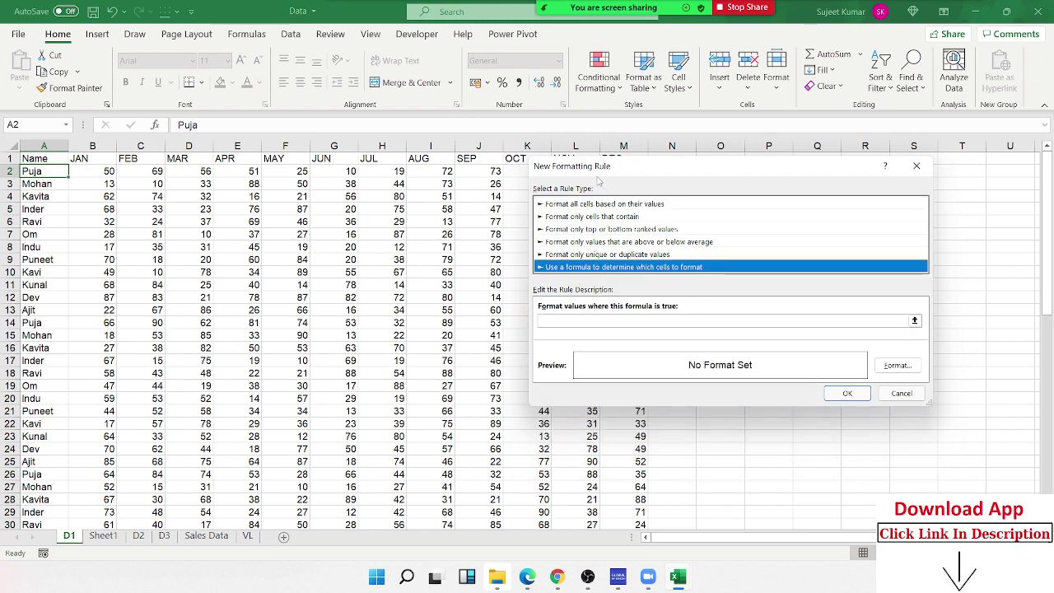
left_click_drag(595, 171, 630, 175)
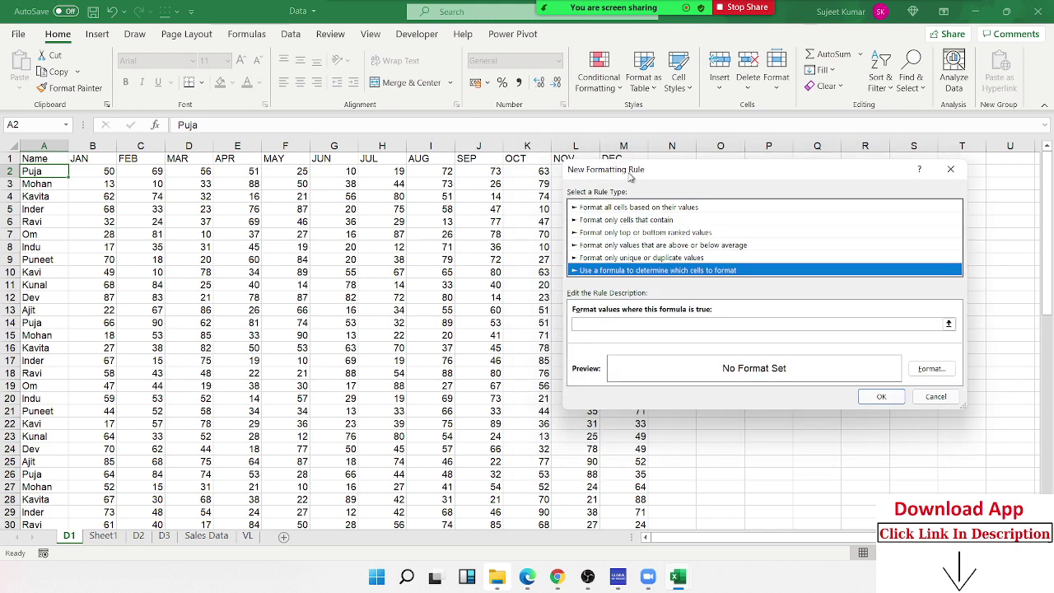
left_click(619, 323)
type("=sum")
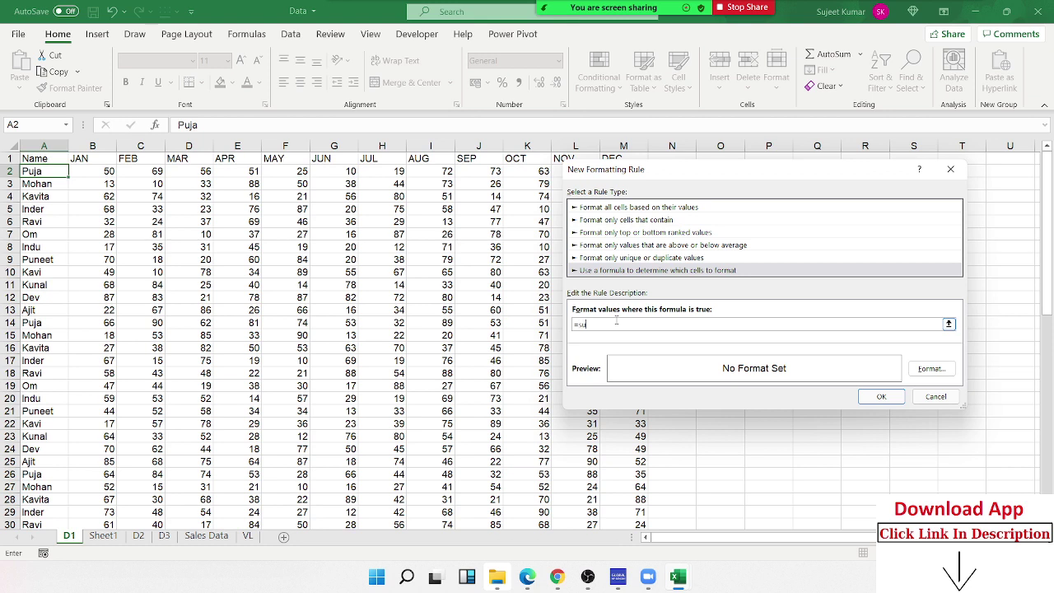
type("(")
left_click_drag(92, 170, 522, 159)
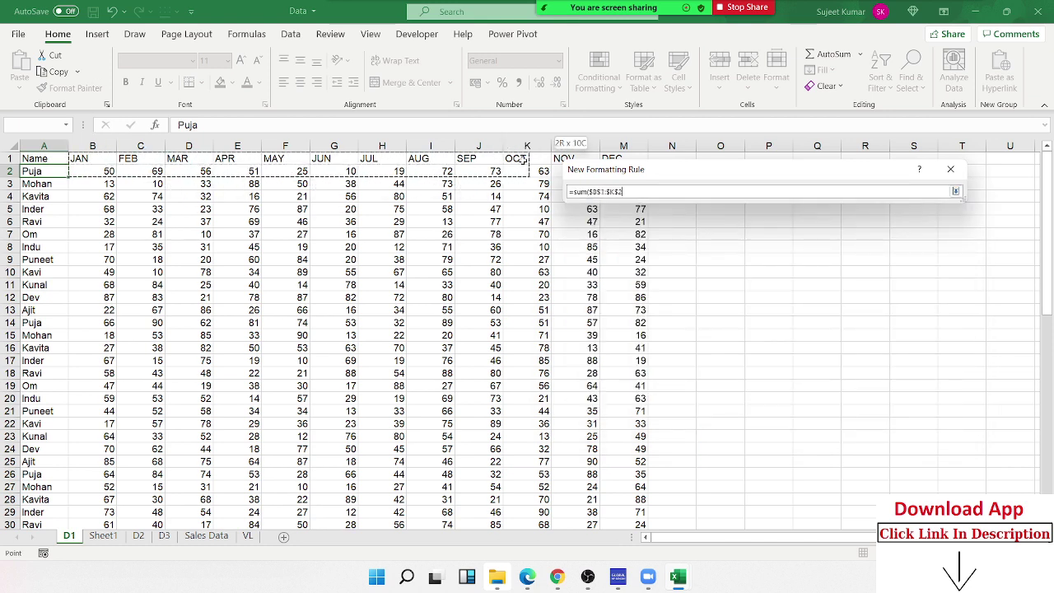
mouse_move(523, 159)
left_mouse_down()
mouse_move(612, 179)
mouse_move(576, 222)
left_mouse_up()
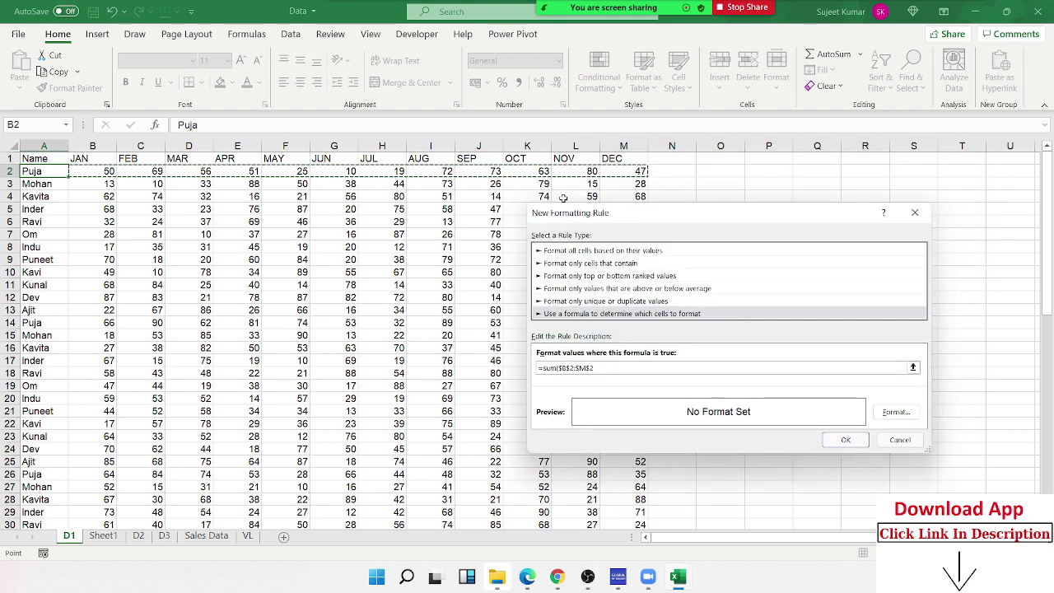
type(")>")
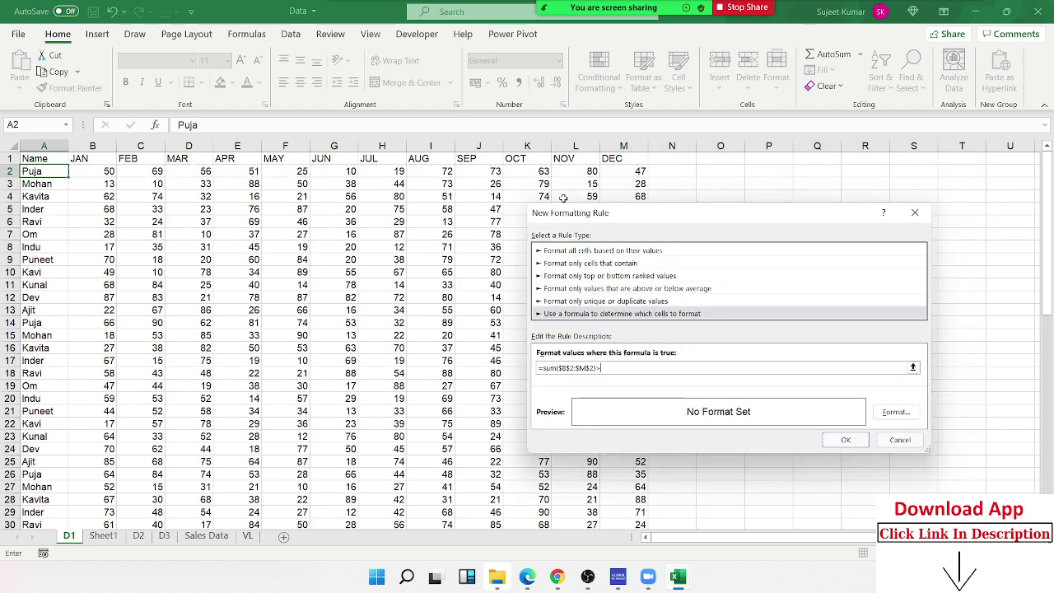
type("5")
Step: Remove the row locks so the formula reads =sum($B2:$M2)>500
left_click(594, 367)
key("BackSpace")
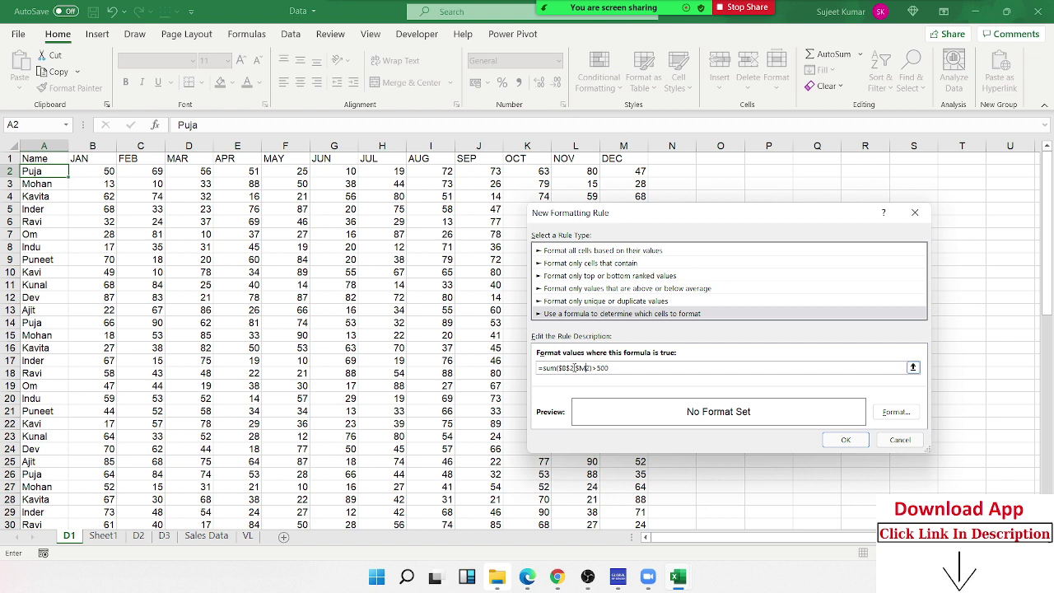
left_click(568, 367)
key("BackSpace")
Step: Give the formula rule a yellow fill and apply it
left_click(898, 414)
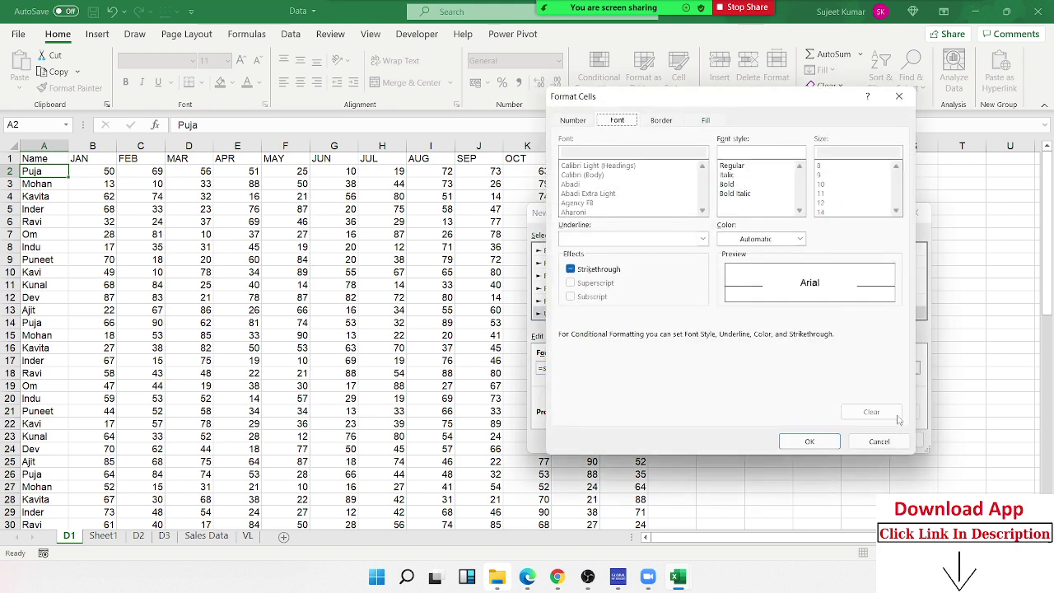
left_click(718, 122)
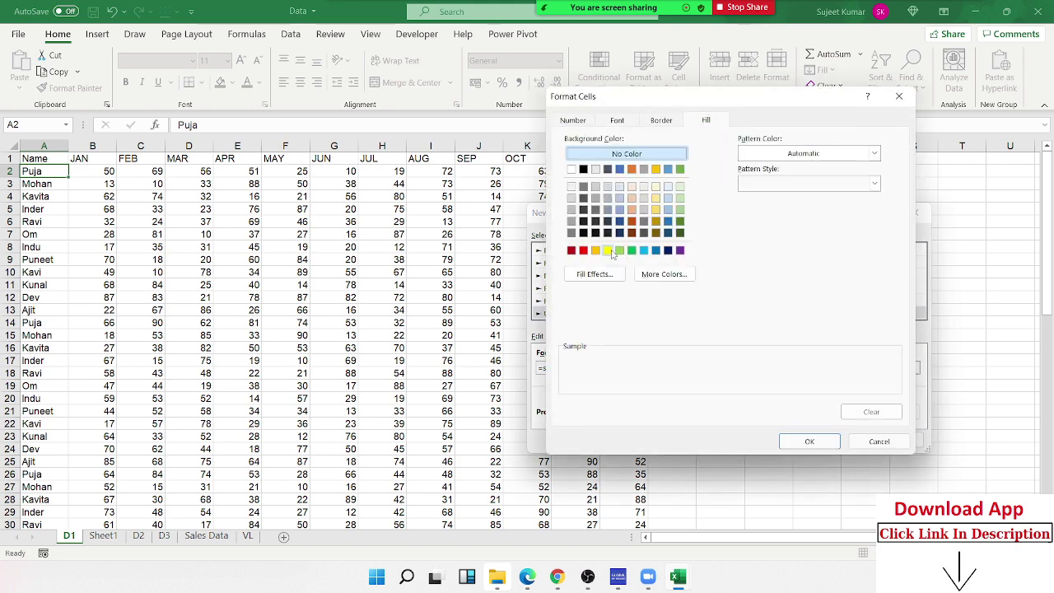
left_click(609, 251)
left_click(809, 441)
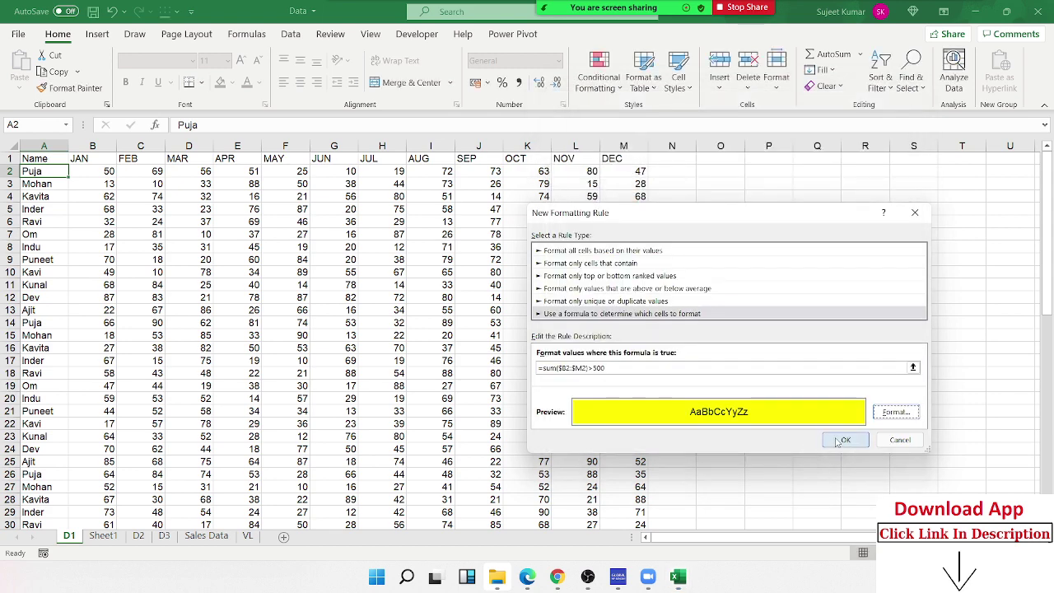
left_click(841, 441)
Step: Copy A2's formatting with Format Painter across the table A2:M30
left_click(56, 89)
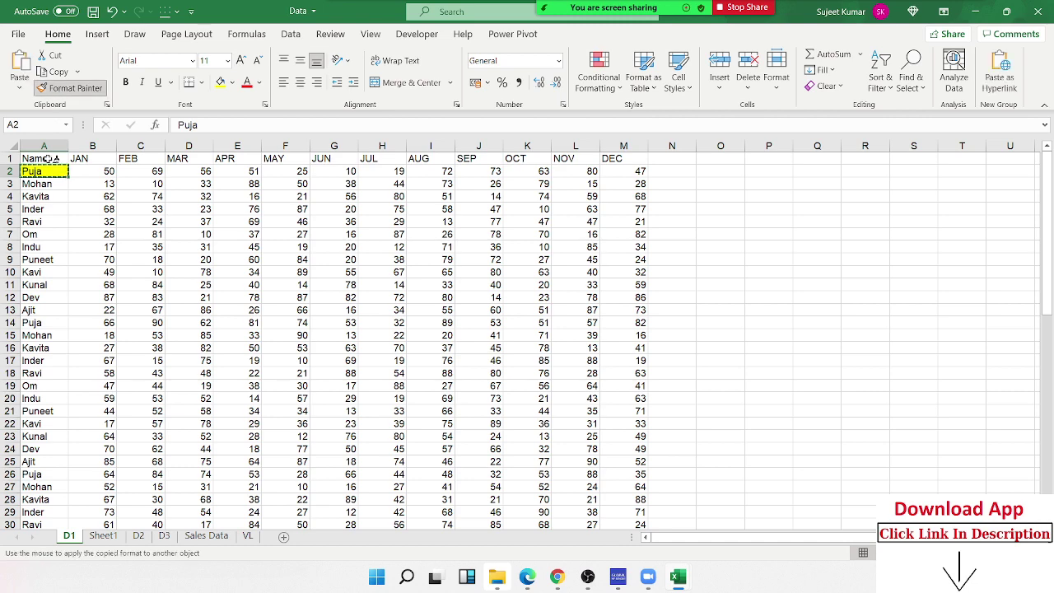
mouse_move(33, 171)
left_mouse_down()
mouse_move(592, 414)
mouse_move(625, 520)
left_mouse_up()
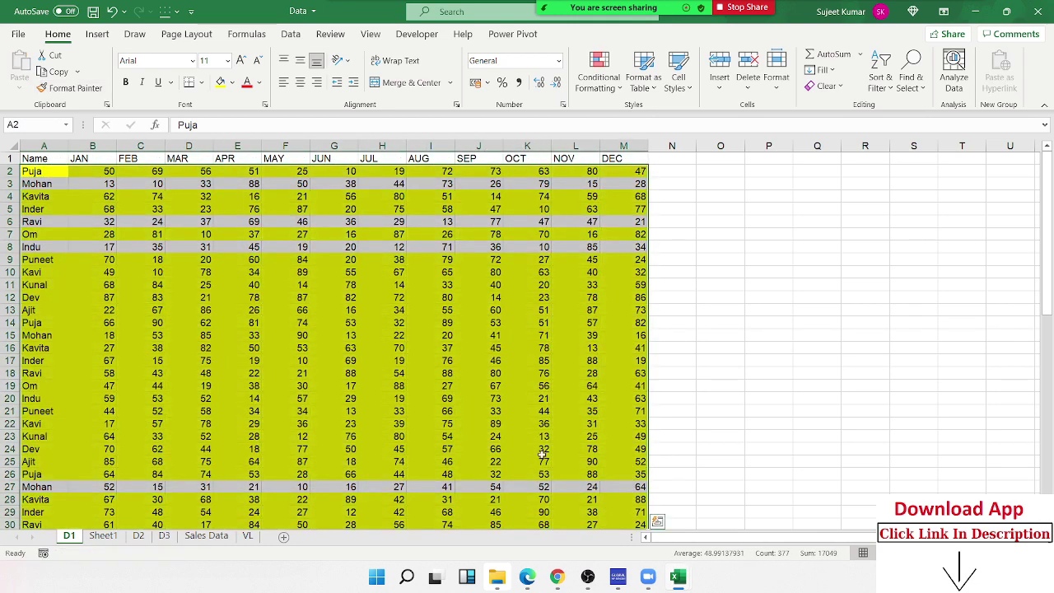
scroll(332, 330, "down", 2)
scroll(331, 330, "up", 1)
scroll(332, 330, "up", 1)
Step: Lower row 13's monthly values, entering 6, 8 and 9 in alternate month cells
left_click(308, 311)
type("4")
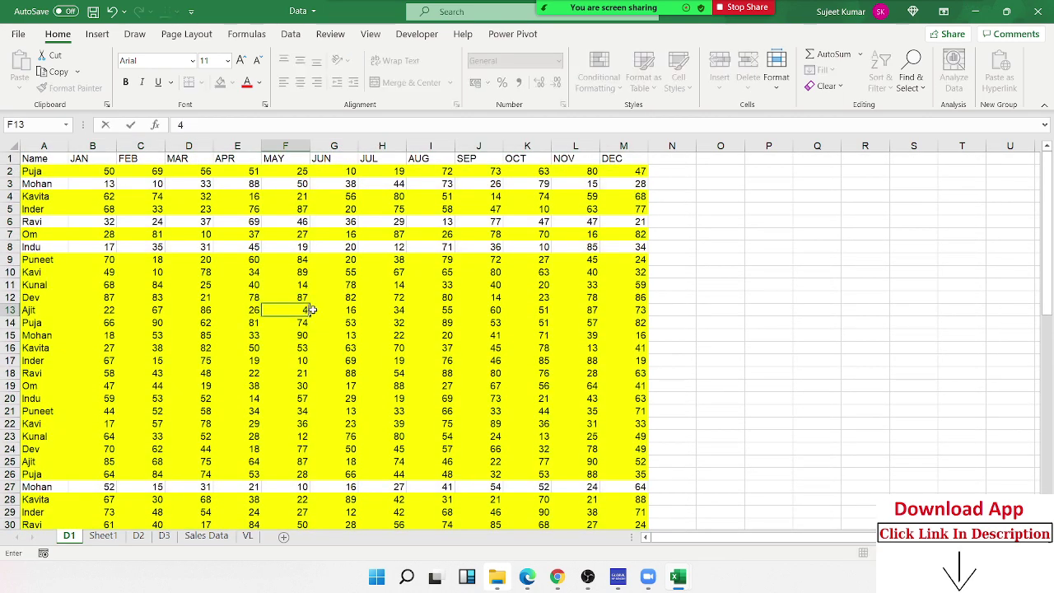
left_click(313, 310)
key("Tab")
type("6")
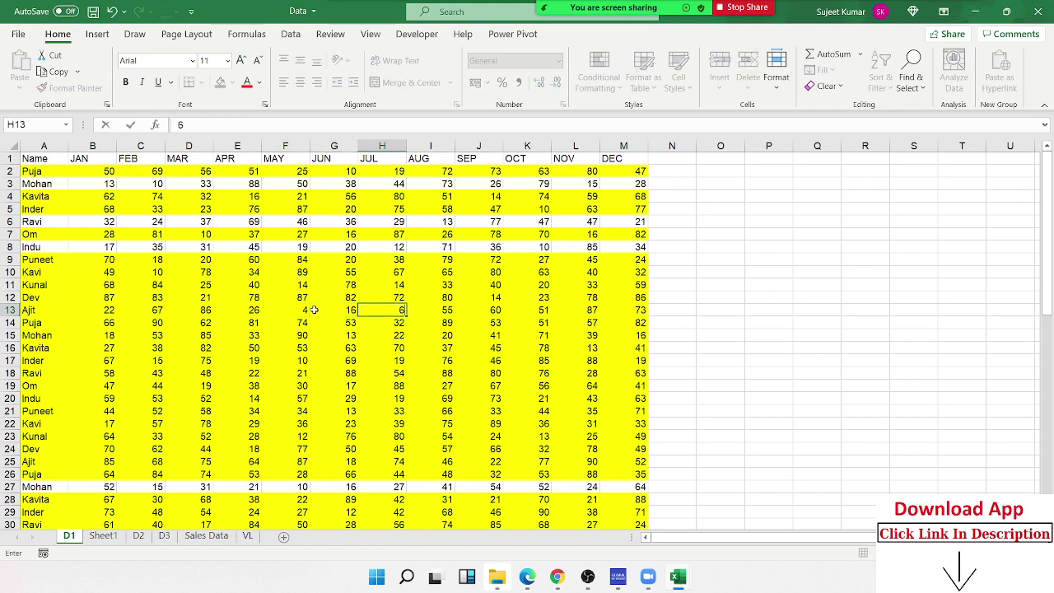
key("Tab")
key("Tab")
type("8")
key("Tab")
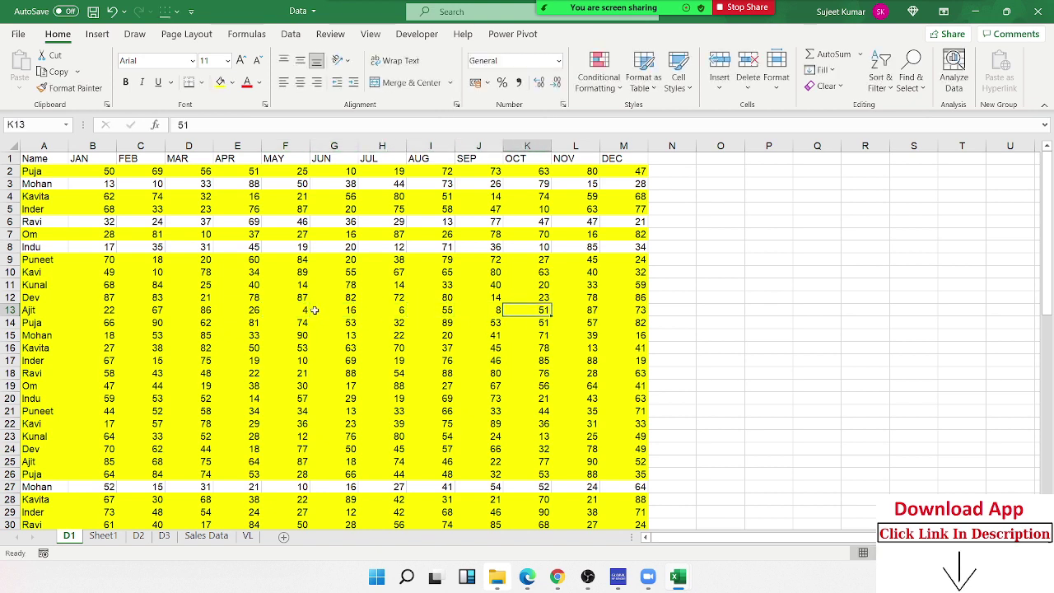
key("Tab")
type("9")
key("Tab")
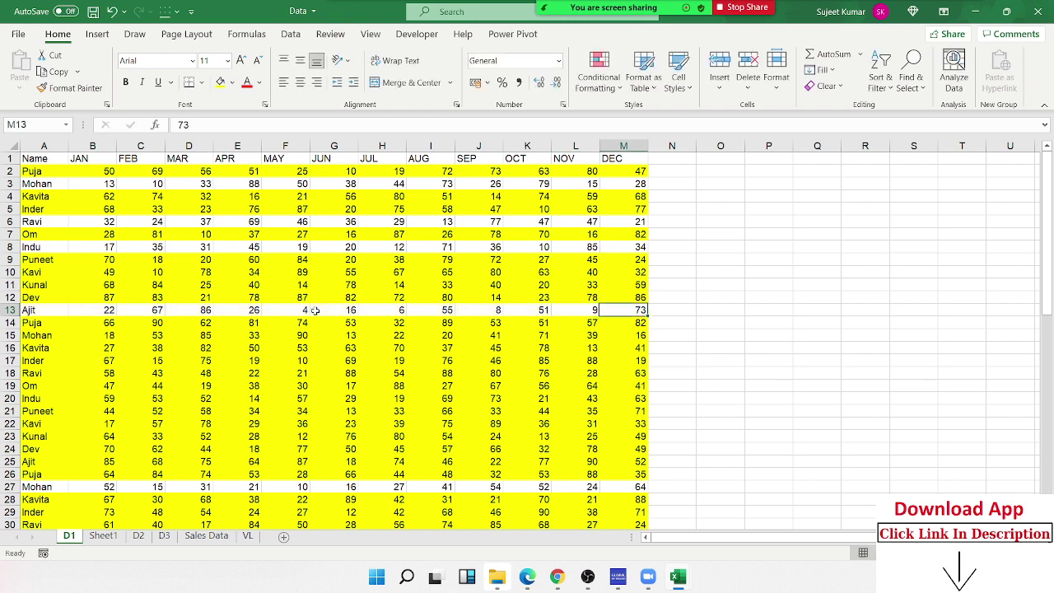
Step: Lower row 18's monthly values to 1, 2 and 2
left_click(305, 373)
type("5")
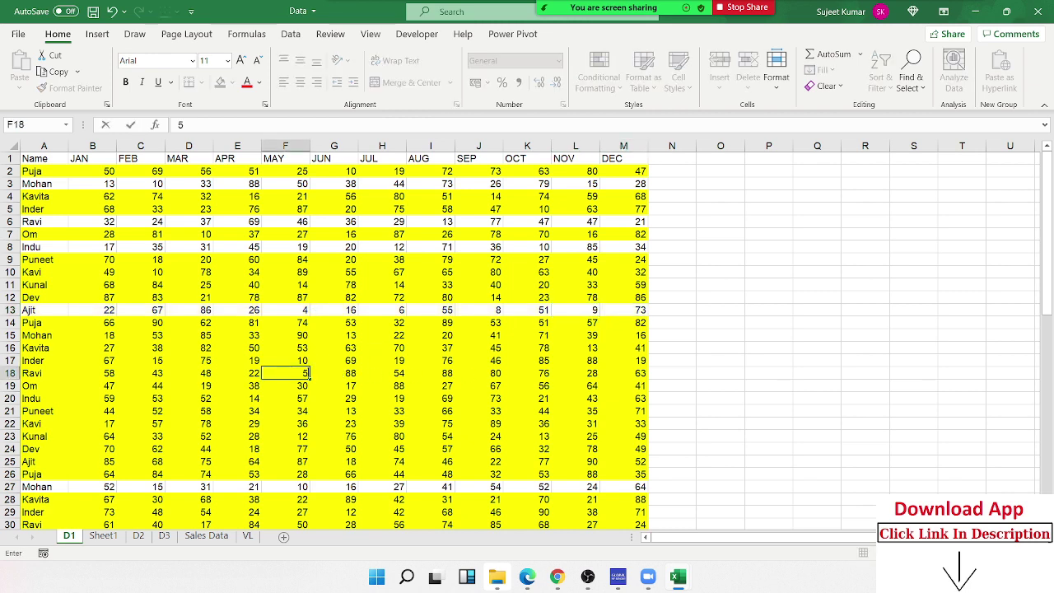
left_click(310, 374)
key("Tab")
type("1")
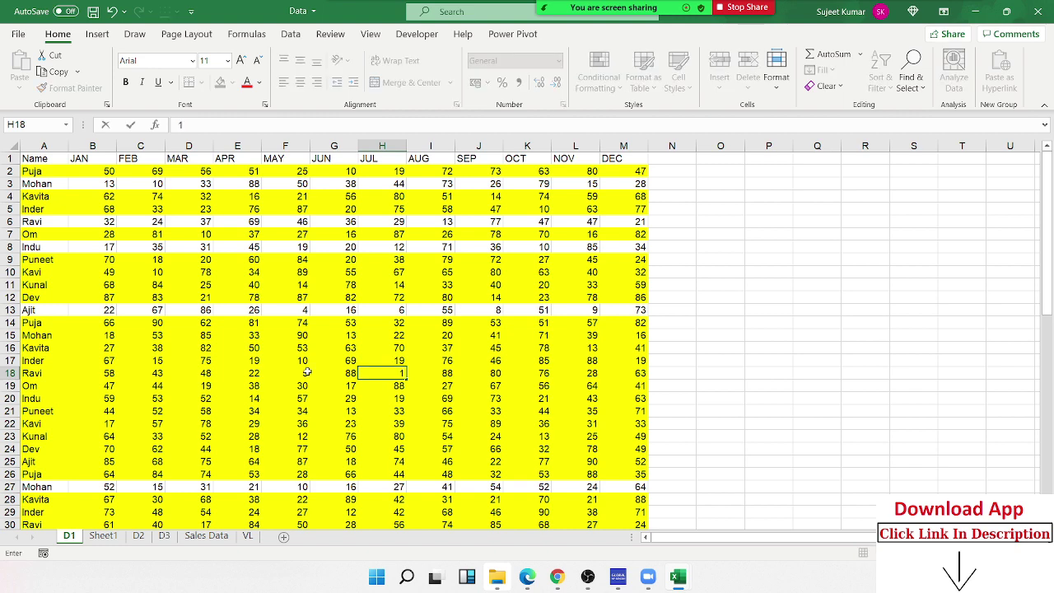
key("Tab")
type("2")
key("Tab")
type("2")
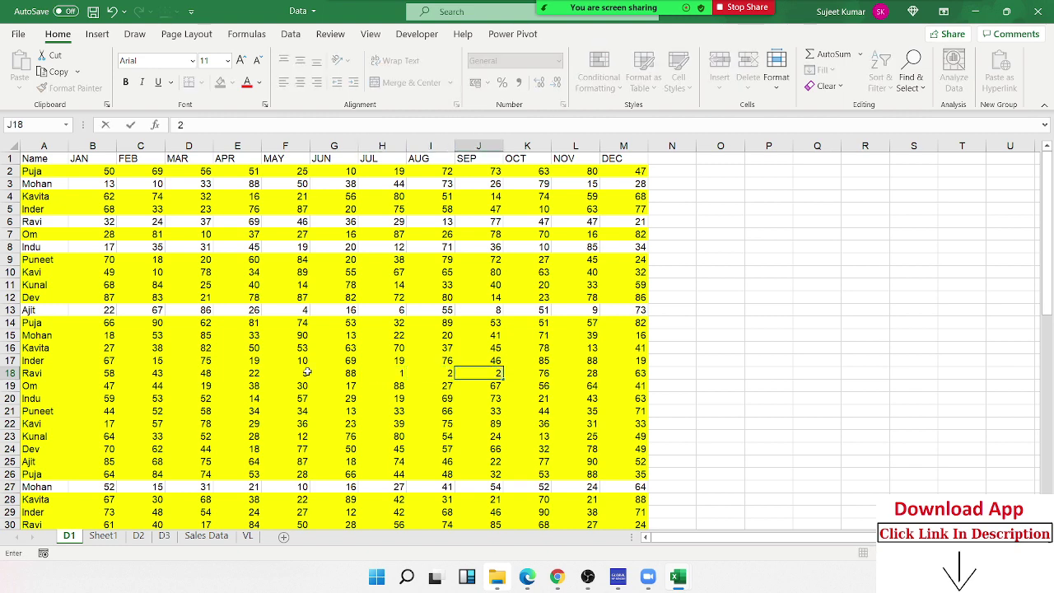
key("Tab")
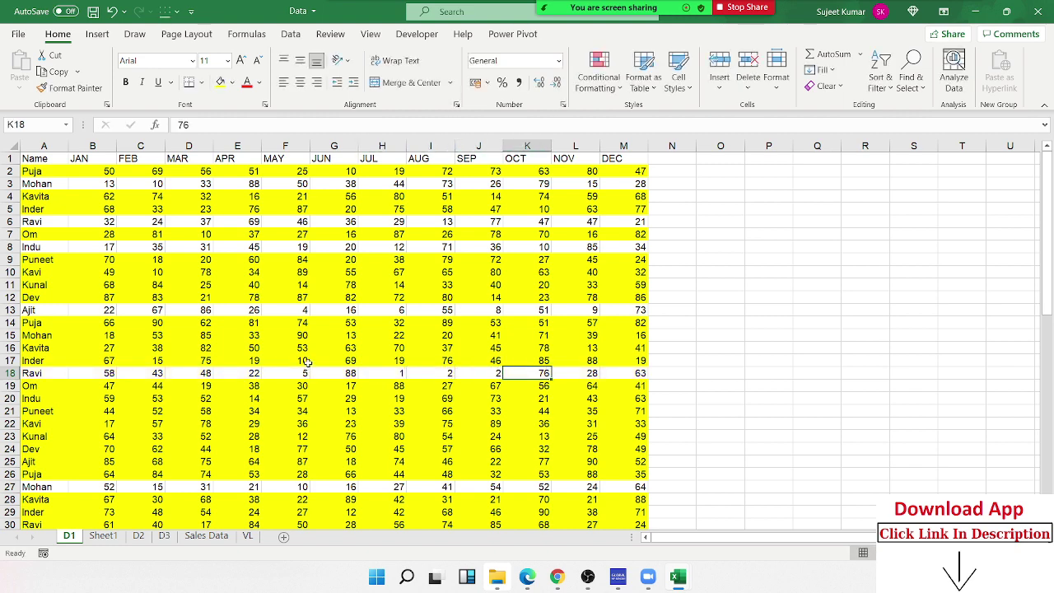
Step: Glance at Conditional Formatting, then add Sheet2 with the heading A/C in A1
left_click(599, 80)
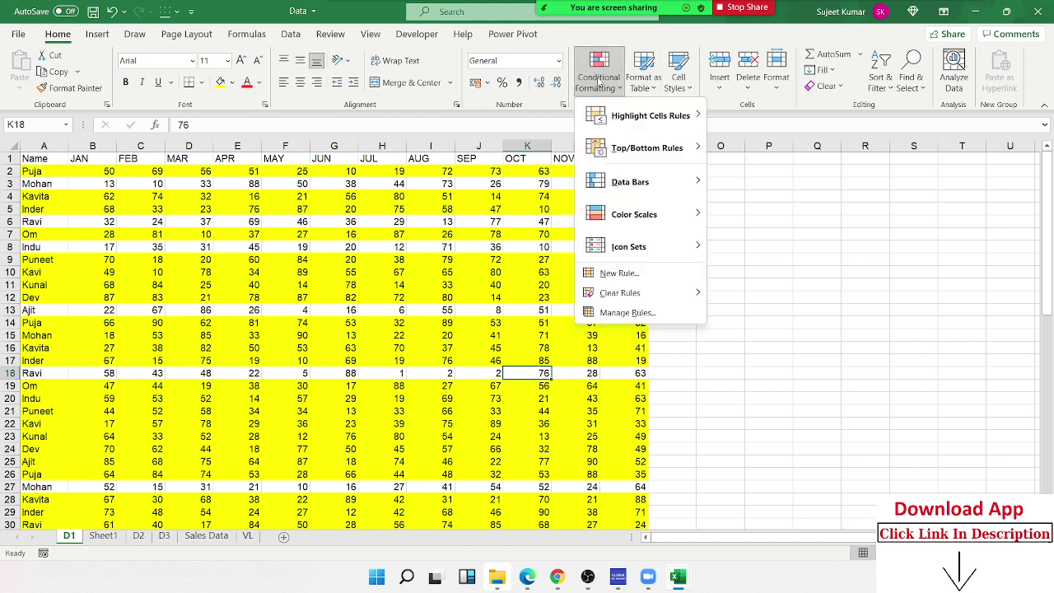
left_click(417, 310)
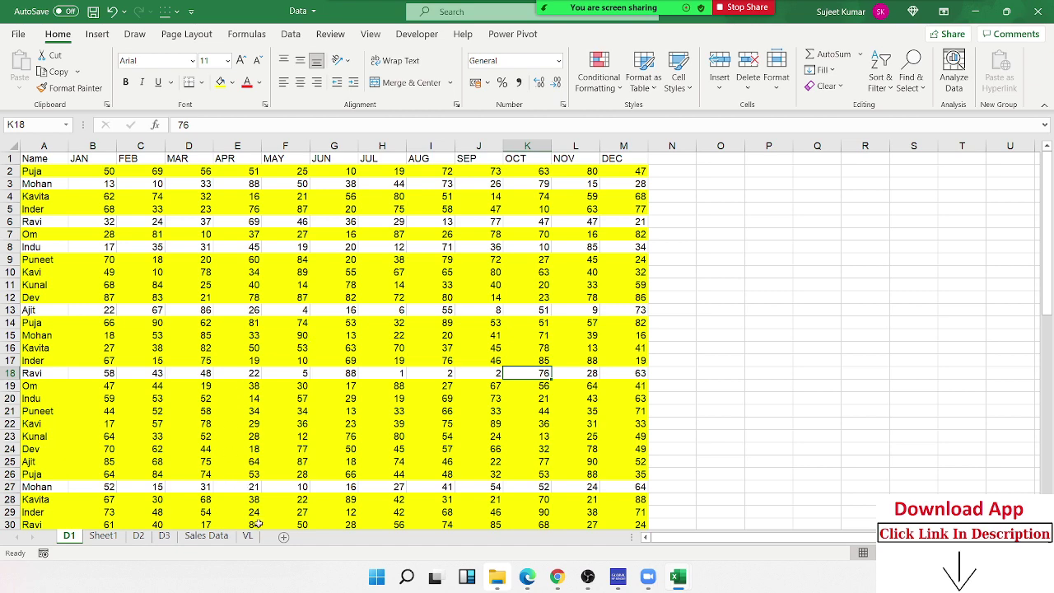
left_click(284, 538)
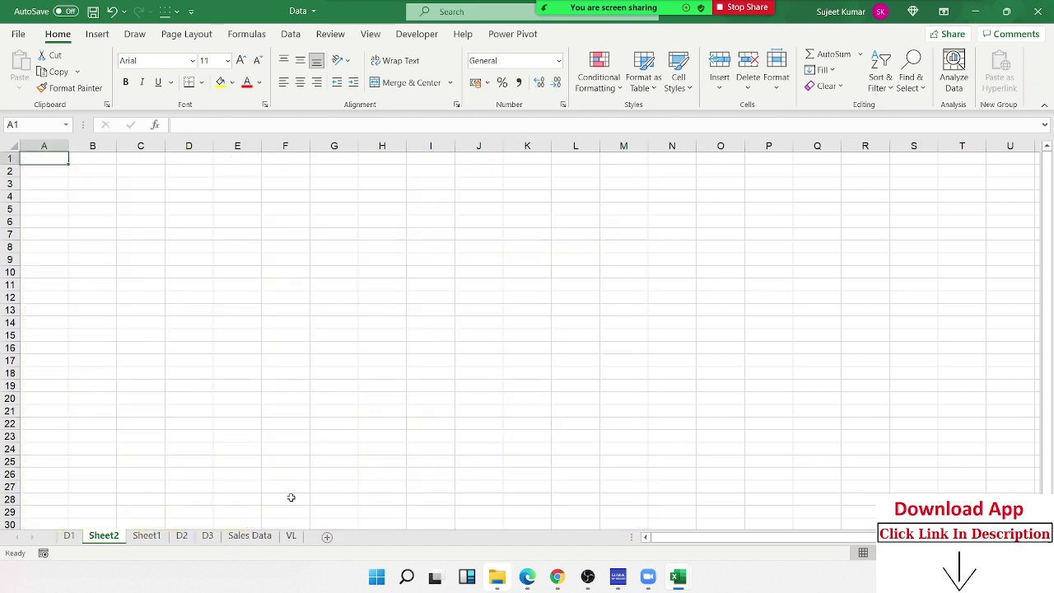
type("A/")
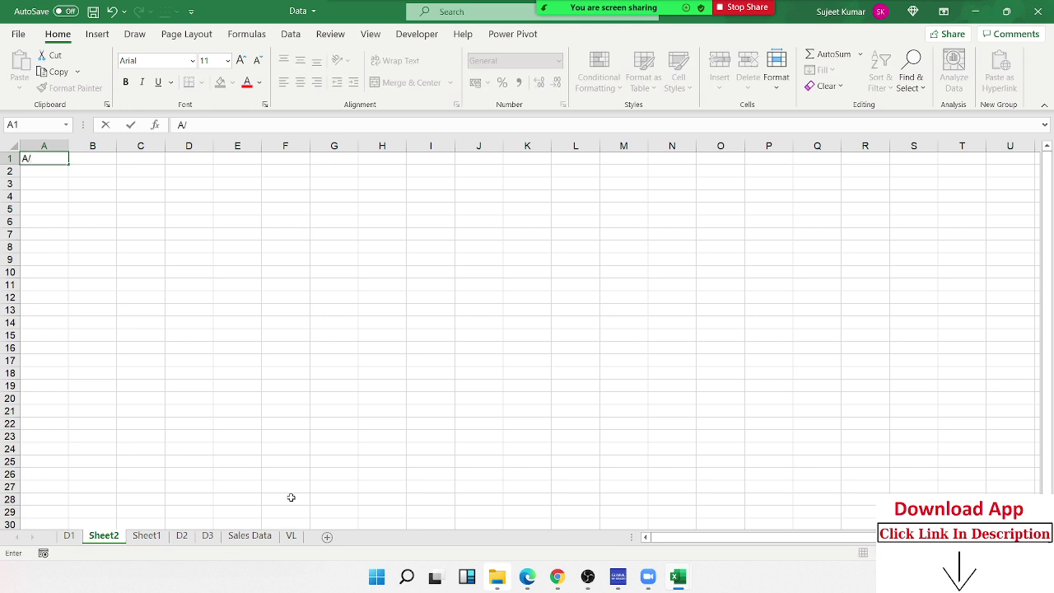
type("C")
key("Return")
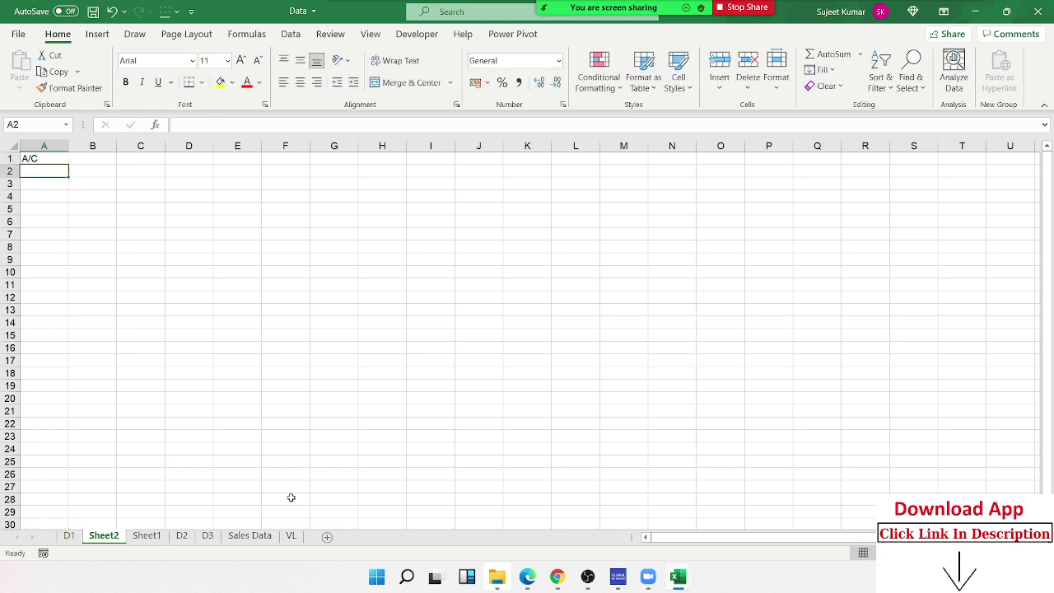
Step: Enter test values 154 in A2 and asd in A3, then clear A3 again
type("154")
key("Return")
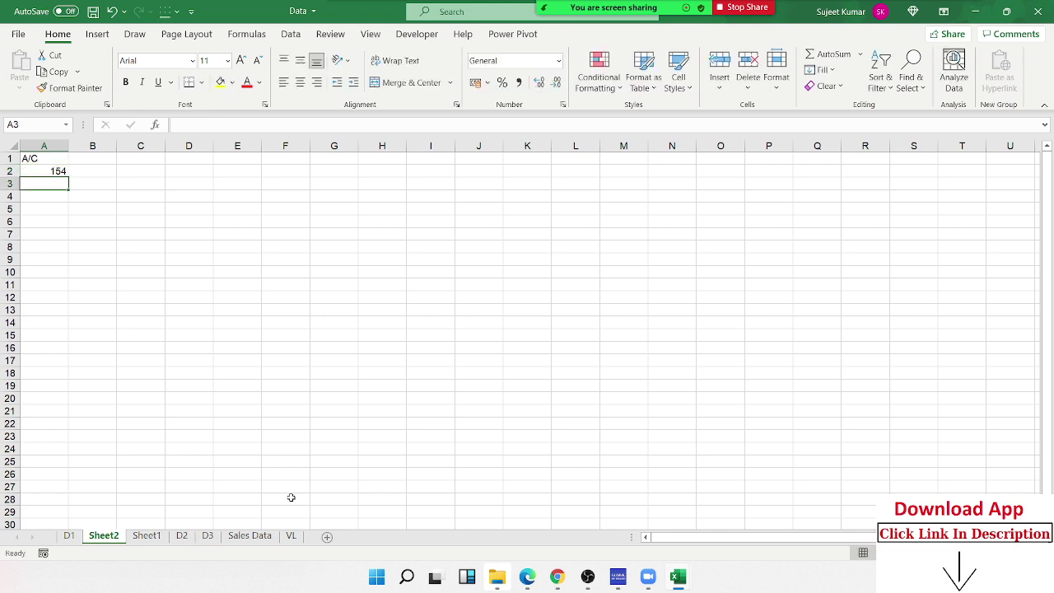
type("asd")
key("Return")
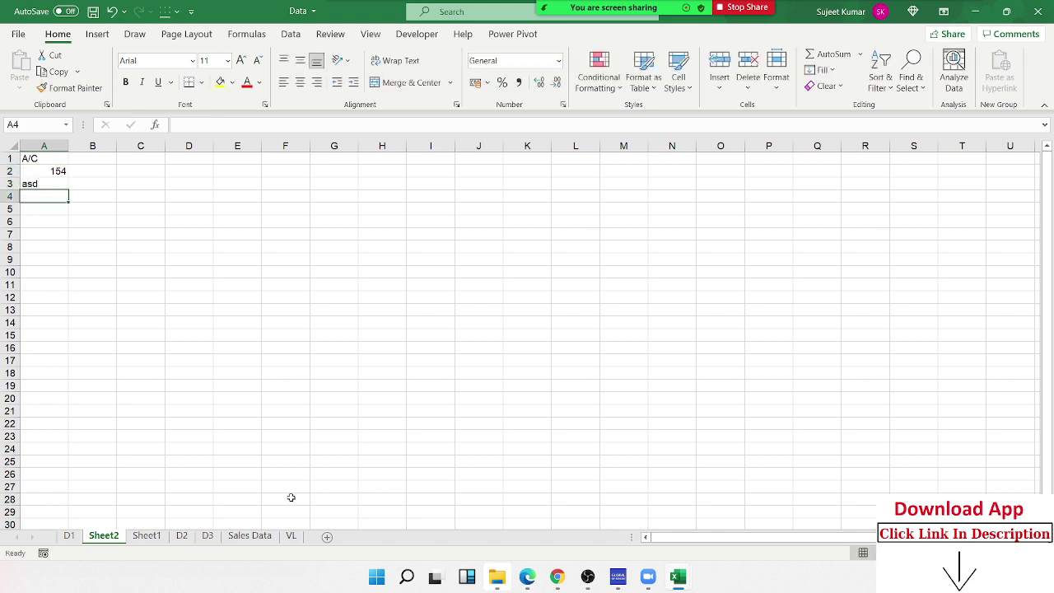
key("Up")
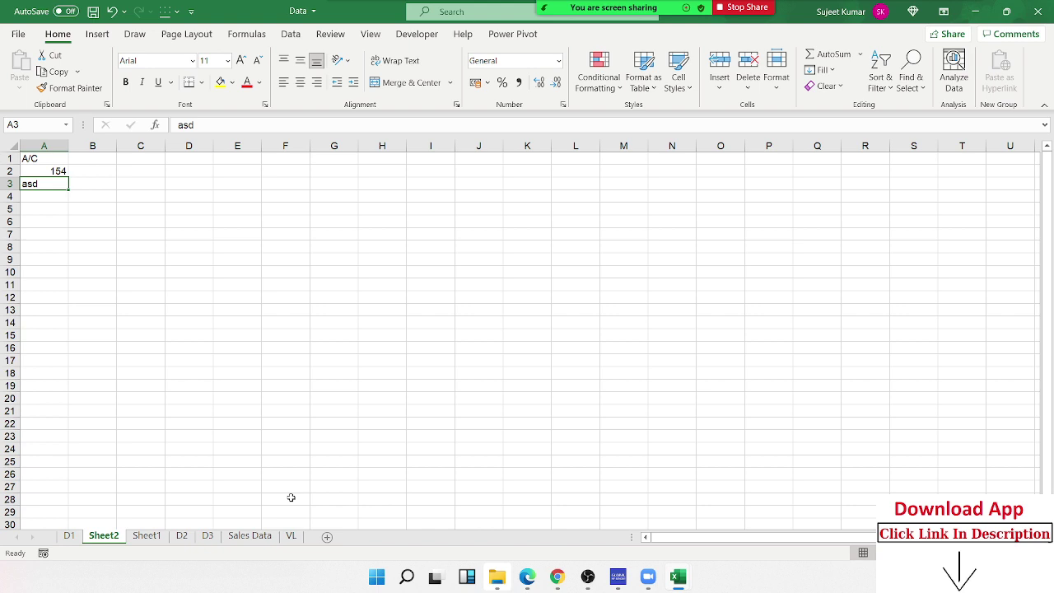
key("Delete")
key("Up")
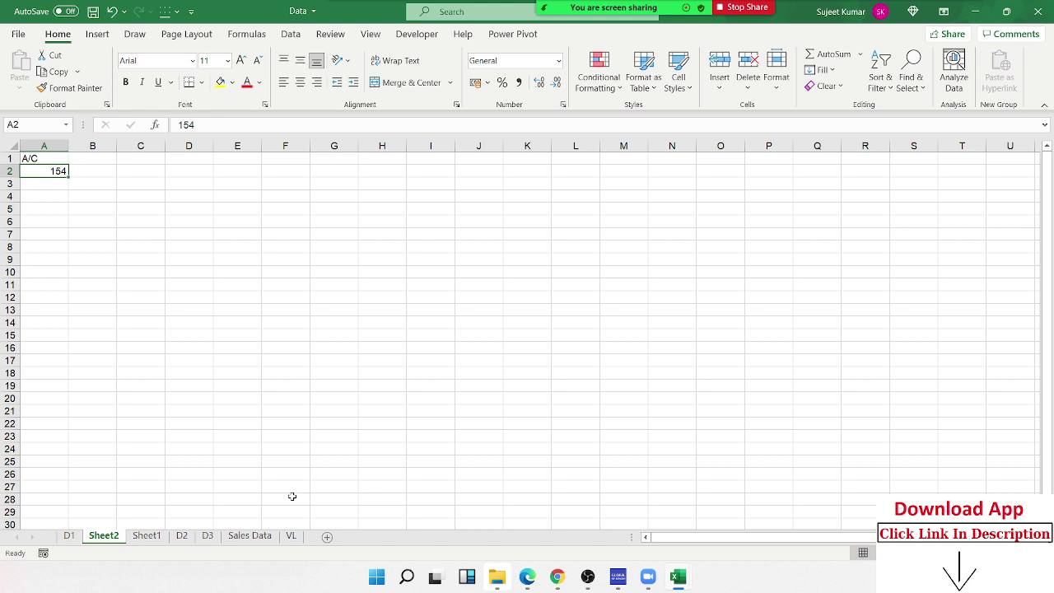
Step: Enter the formula =ISTEXT(A2) in cell B2
left_click(97, 171)
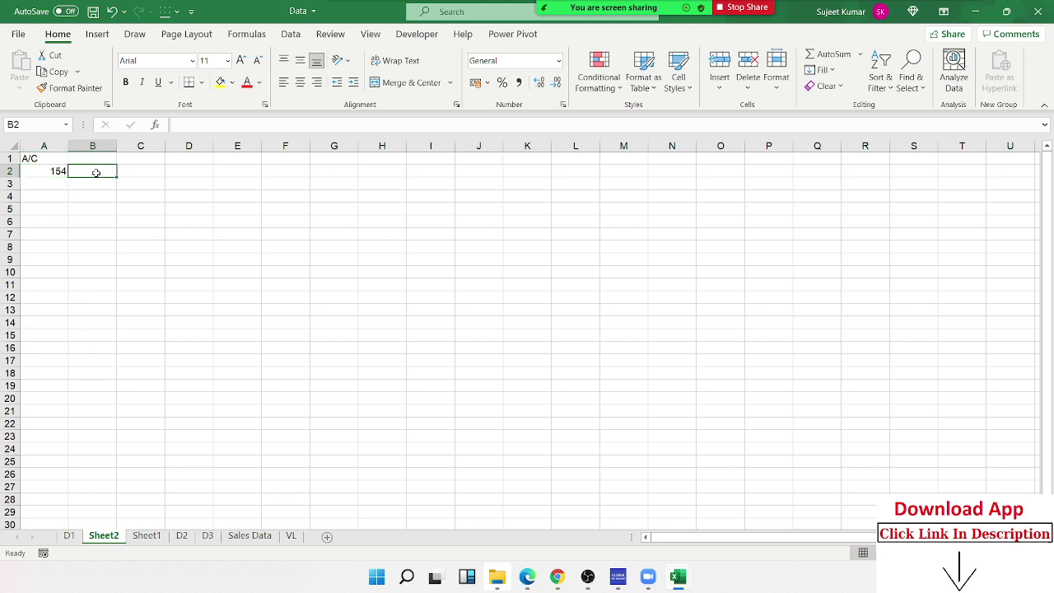
type("=")
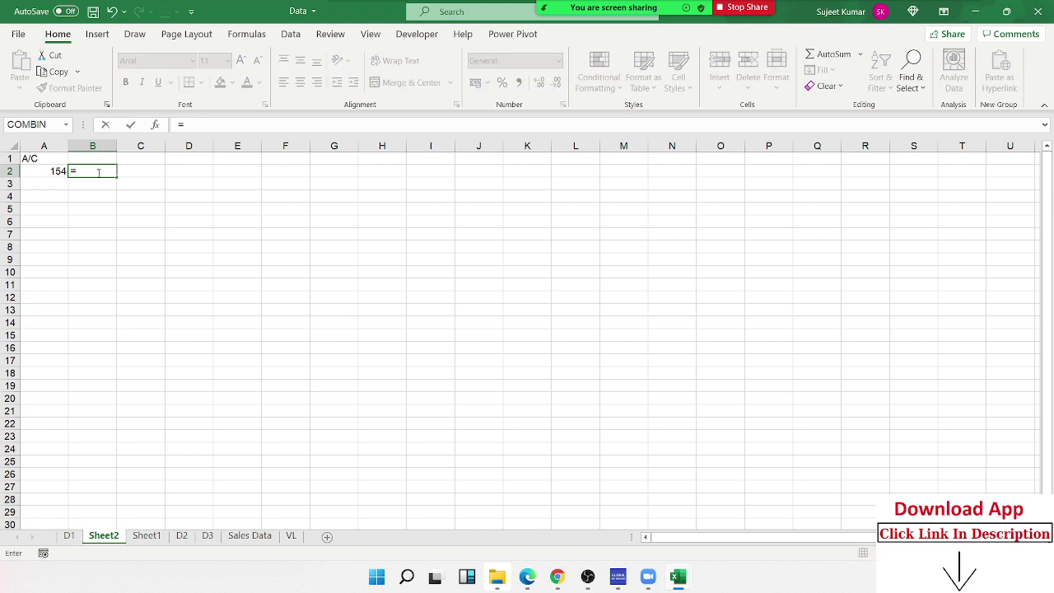
type("e")
key("BackSpace")
type("e")
key("BackSpace")
type("is")
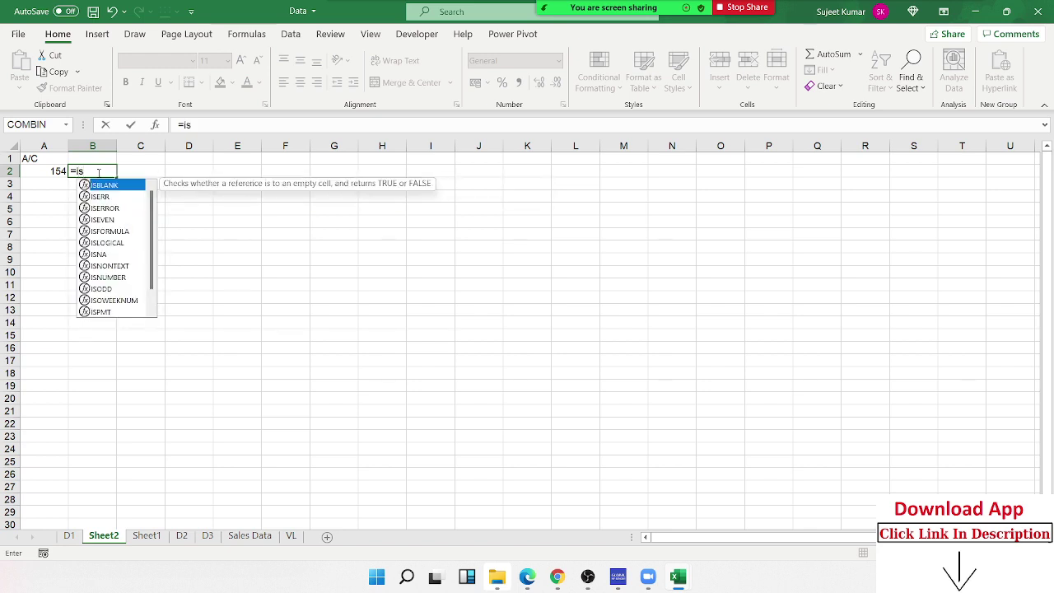
type("t")
key("Tab")
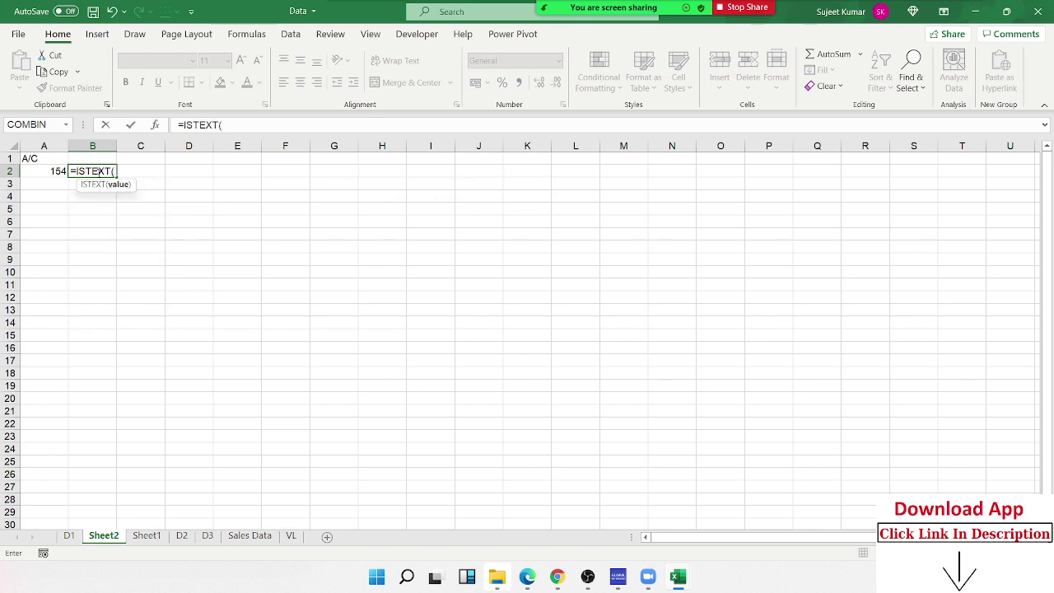
left_click(60, 172)
key("Return")
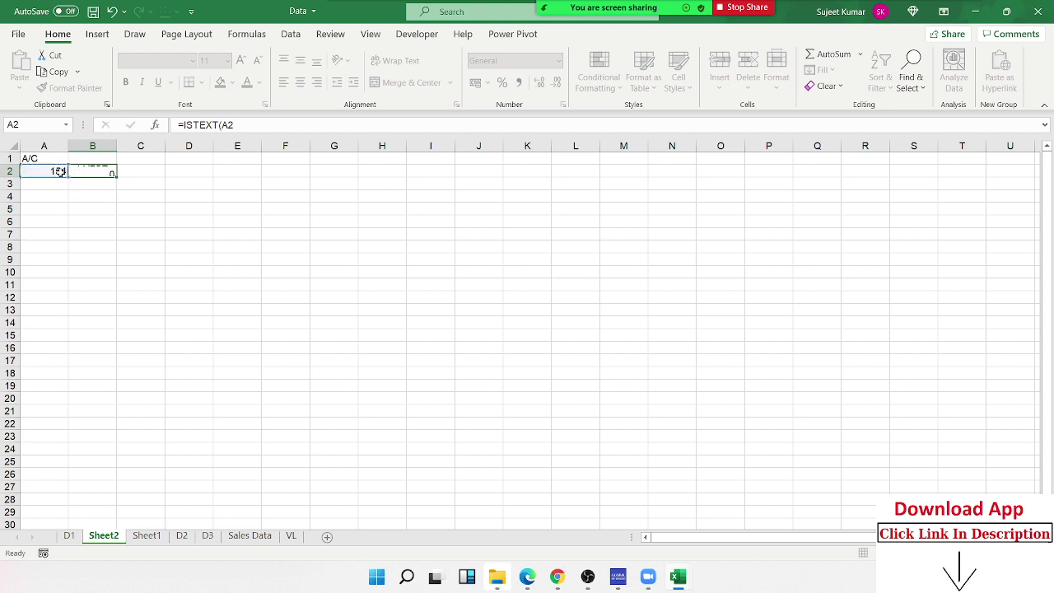
Step: Replace A2 with the text 5lk\, then clear both A2 and B2
left_click(51, 172)
type("5")
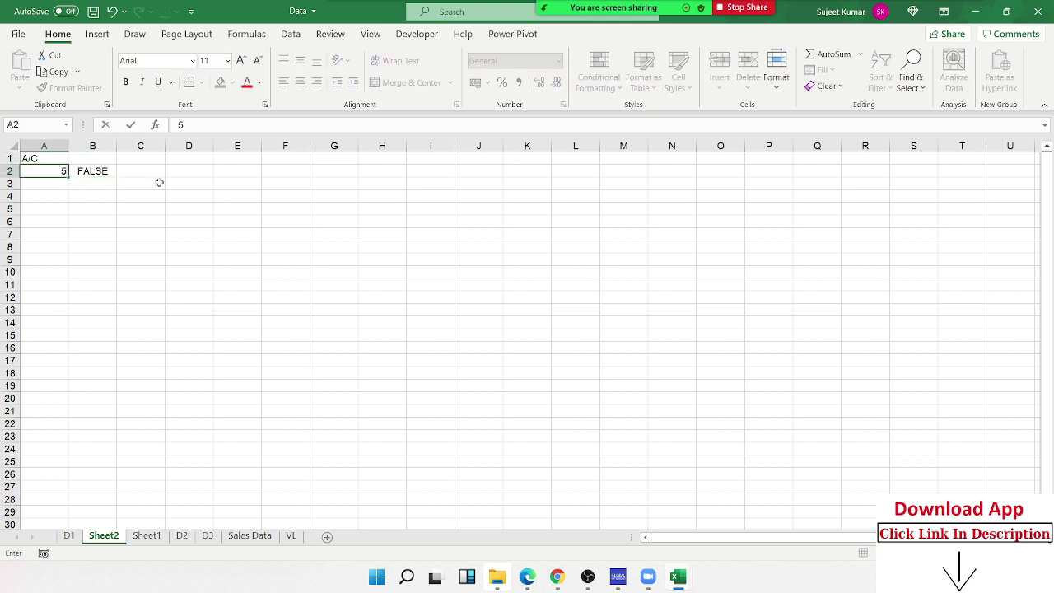
type("l")
type("k\\")
key("Return")
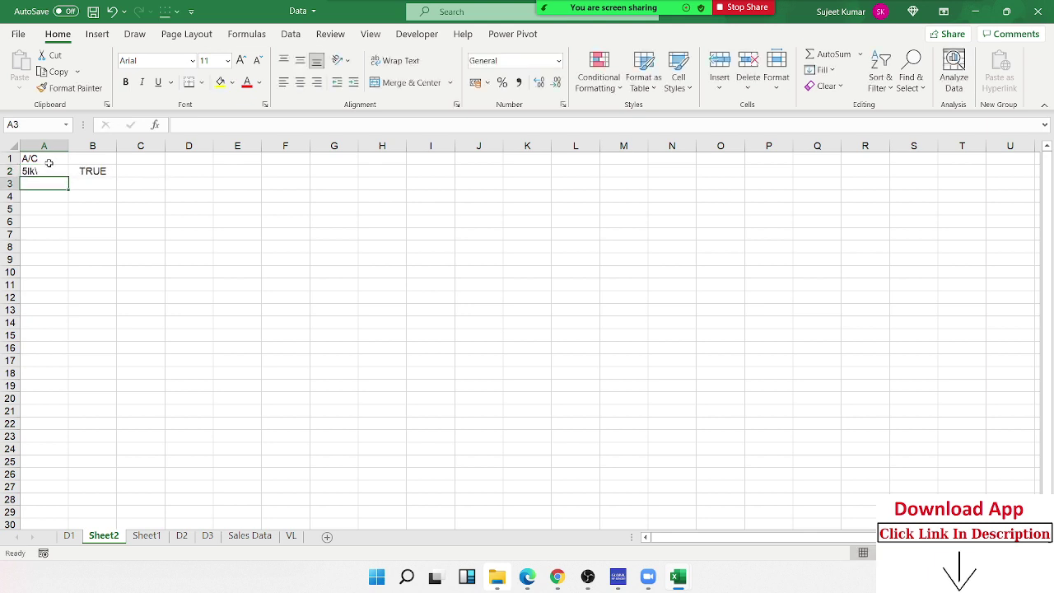
mouse_move(32, 158)
left_mouse_down()
mouse_move(37, 172)
mouse_move(86, 170)
left_mouse_up()
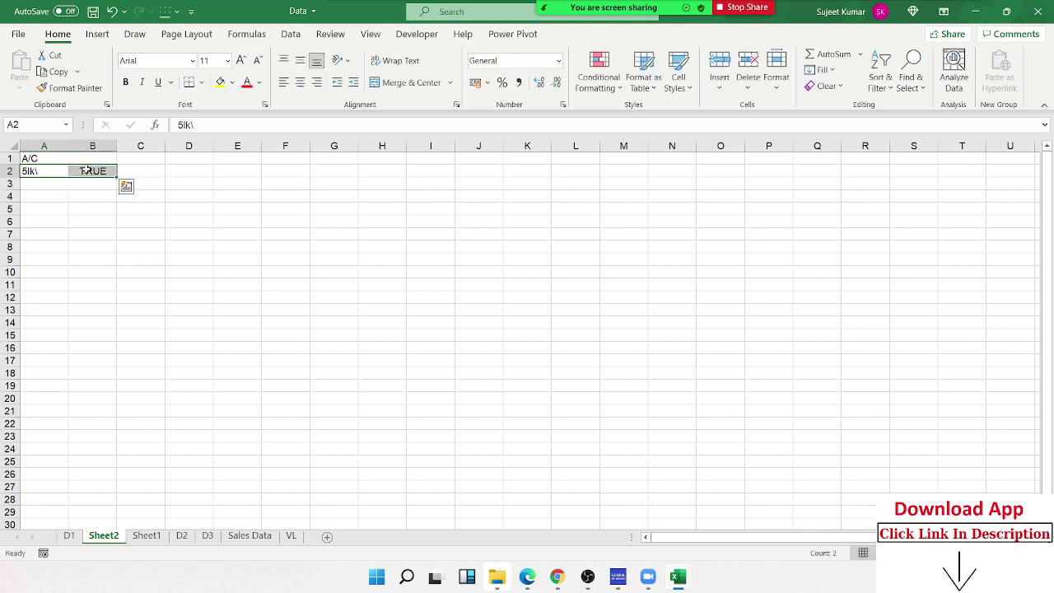
key("Delete")
key("shift+Left")
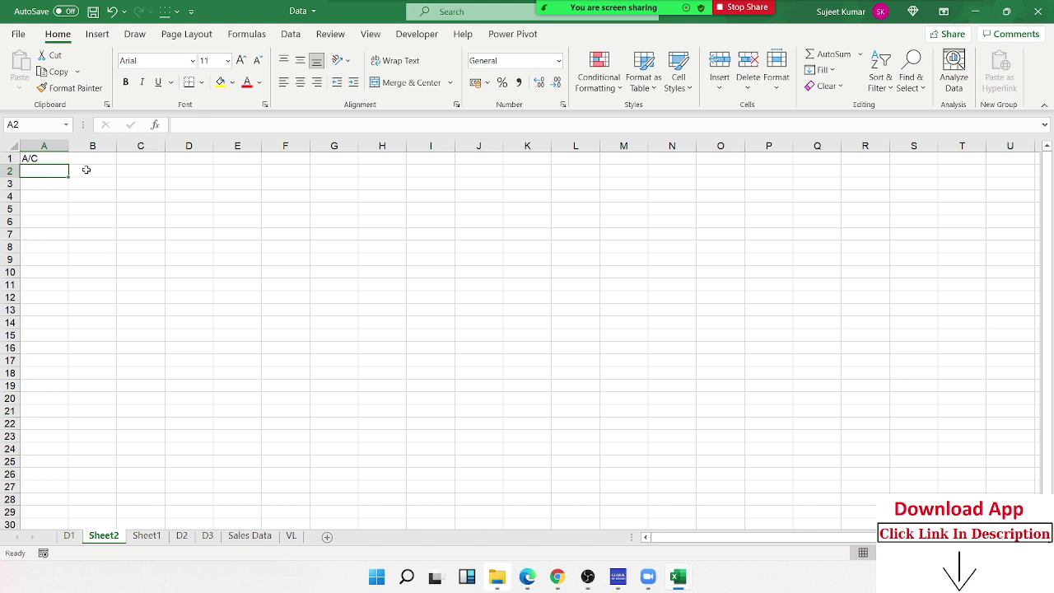
Step: Start a new formula-based rule for A2 using =ISTEXT($A2)
left_click(609, 77)
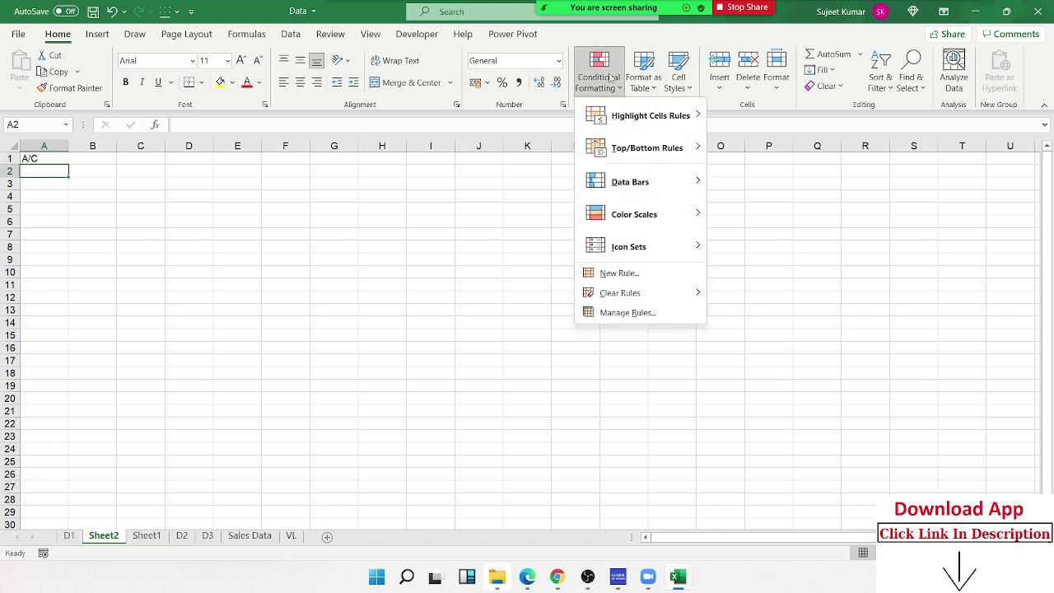
left_click(625, 273)
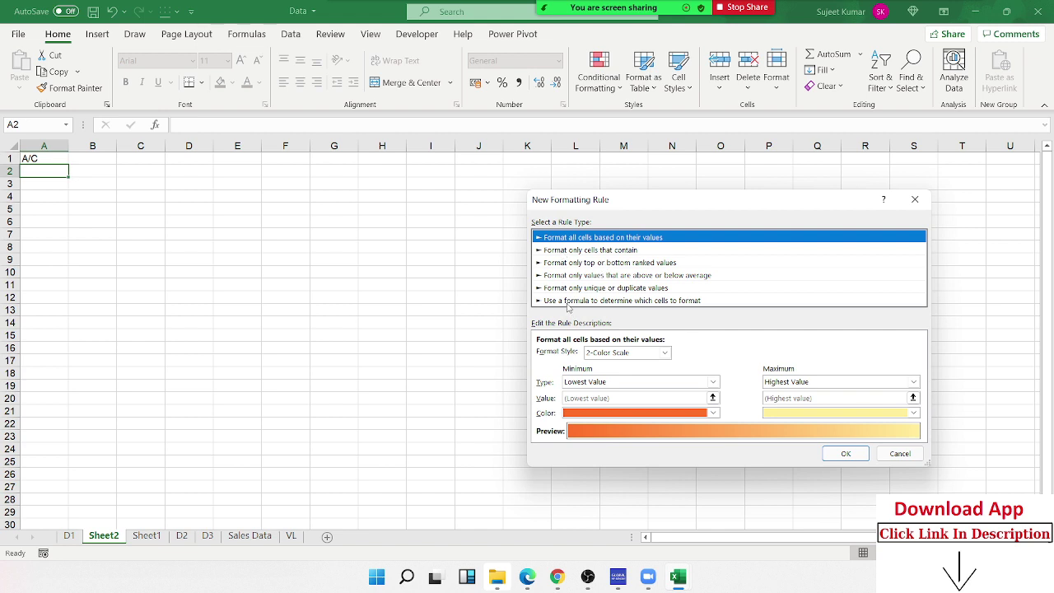
left_click(567, 302)
left_click_drag(558, 206, 424, 165)
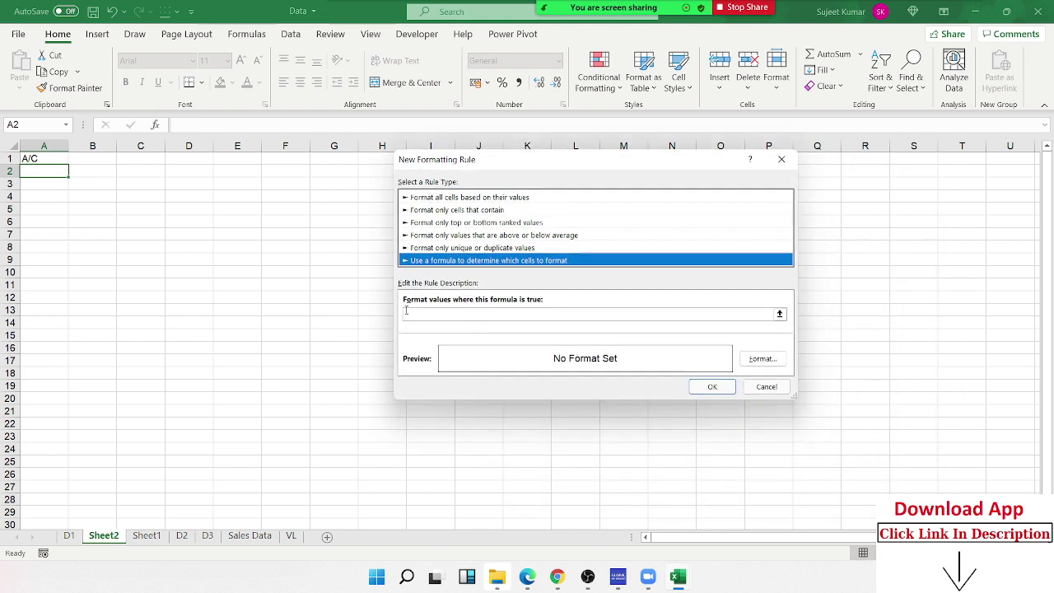
left_click(473, 314)
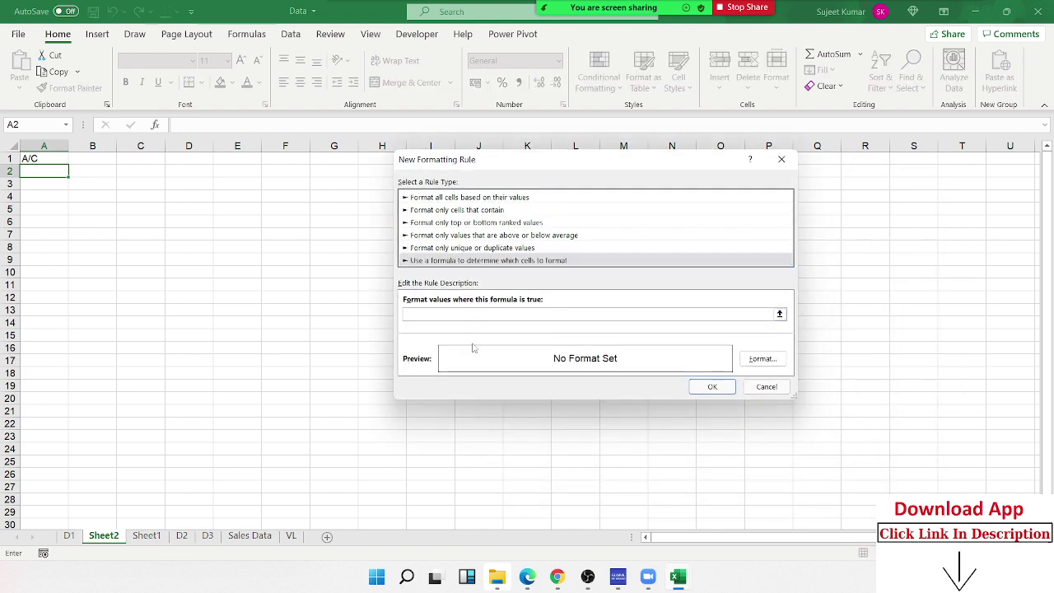
type("=istext(")
left_click(41, 172)
type(")")
left_click(442, 314)
key("BackSpace")
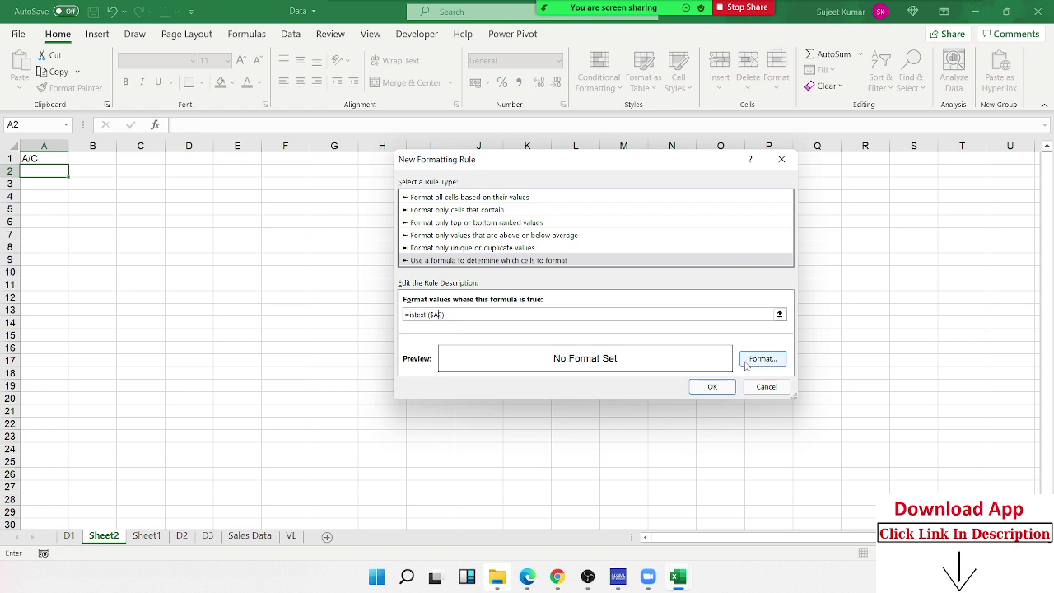
Step: Give the rule a red fill, remove the extra bracket, and save it
left_click(761, 358)
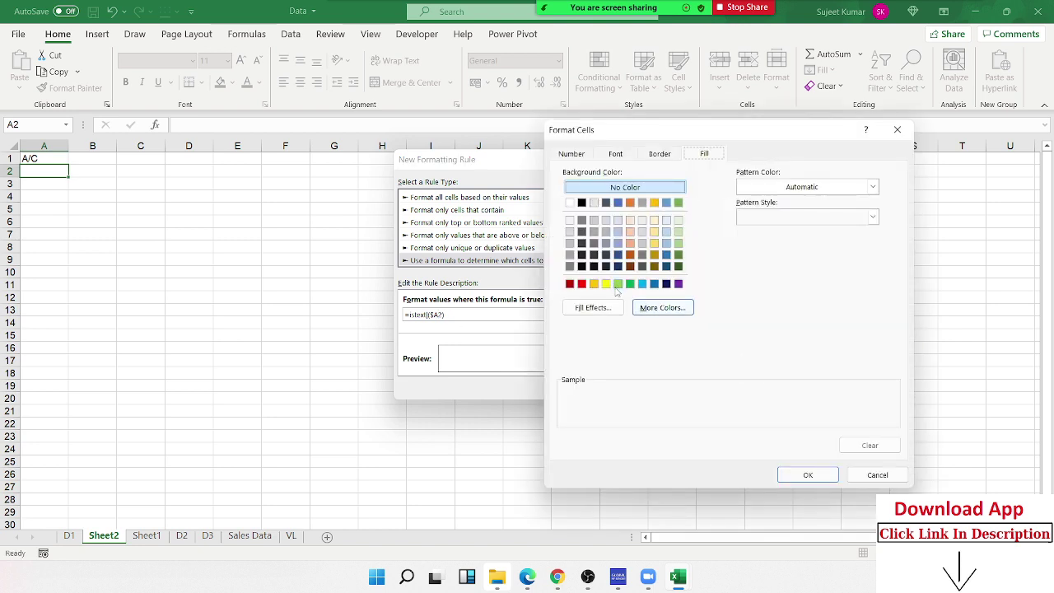
left_click(581, 283)
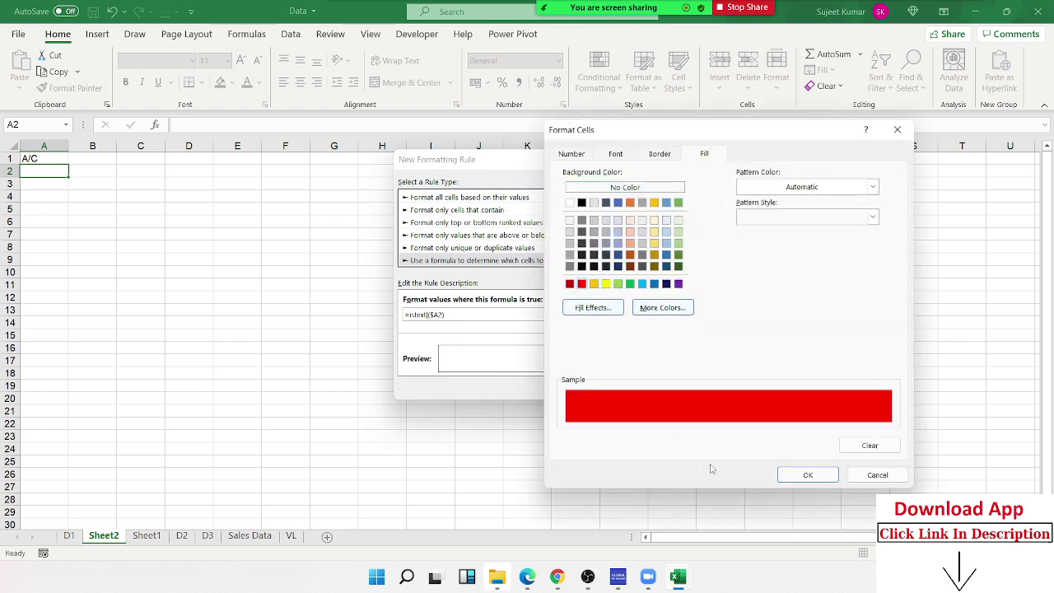
left_click(807, 475)
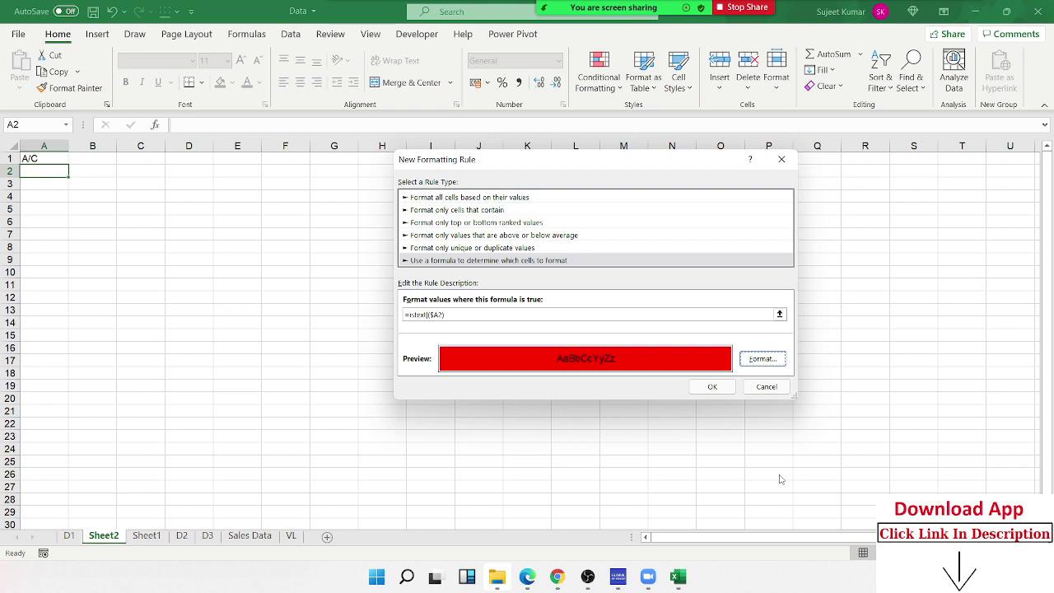
left_click(713, 386)
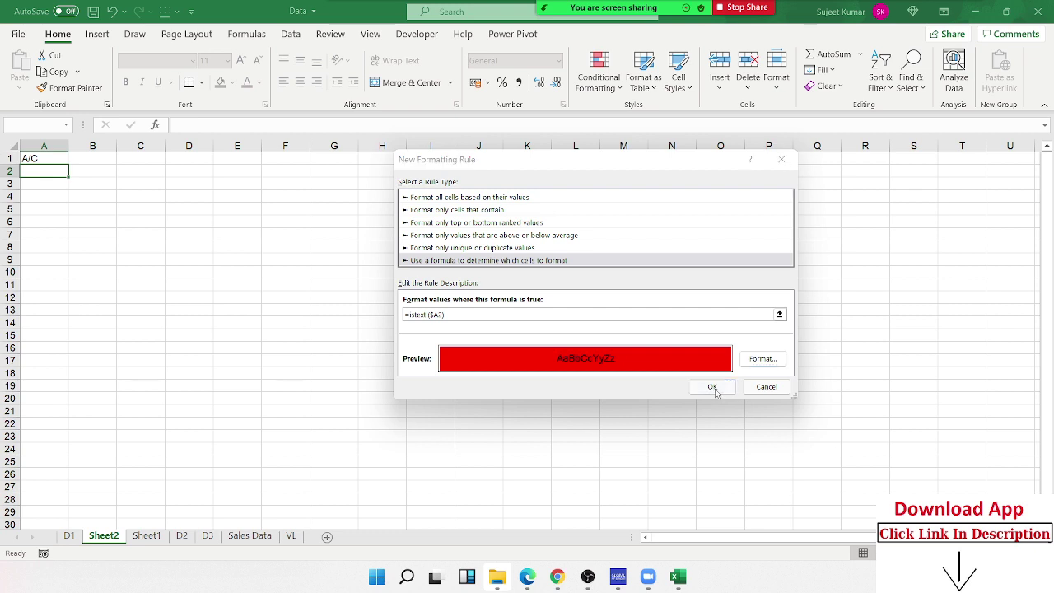
left_click(495, 361)
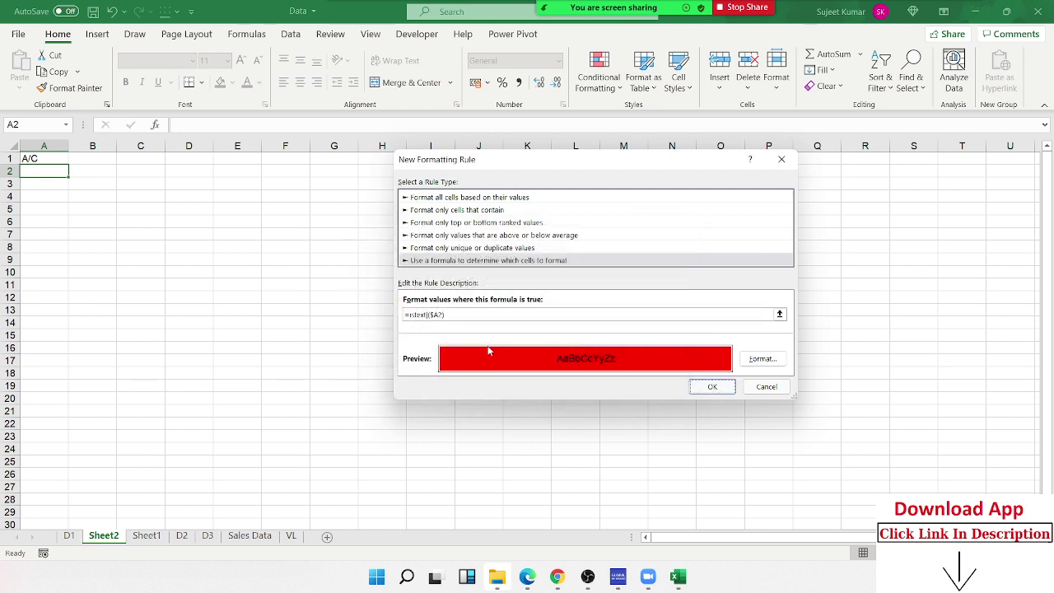
left_click(428, 315)
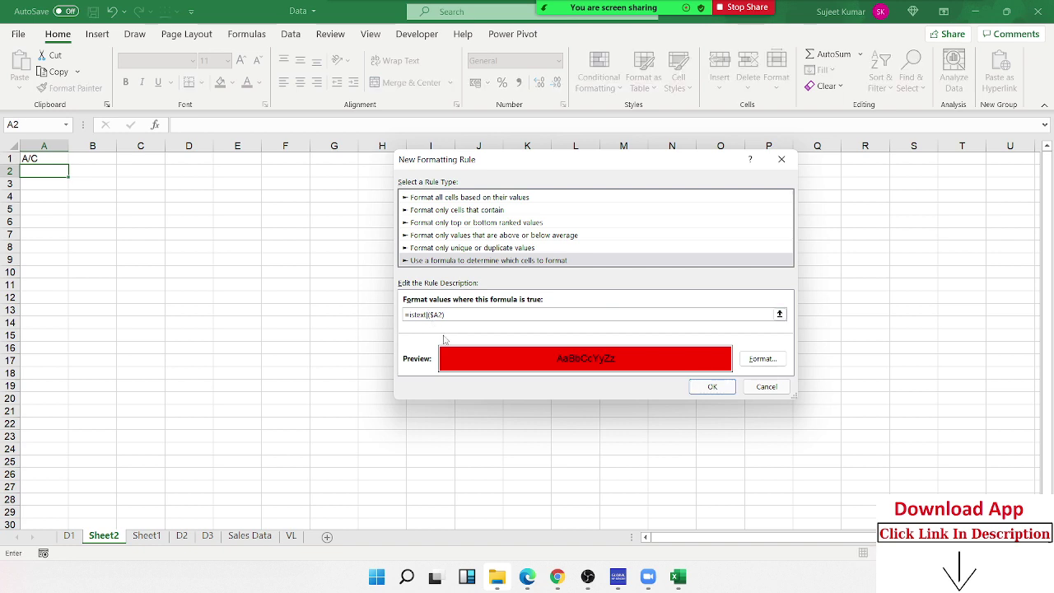
key("BackSpace")
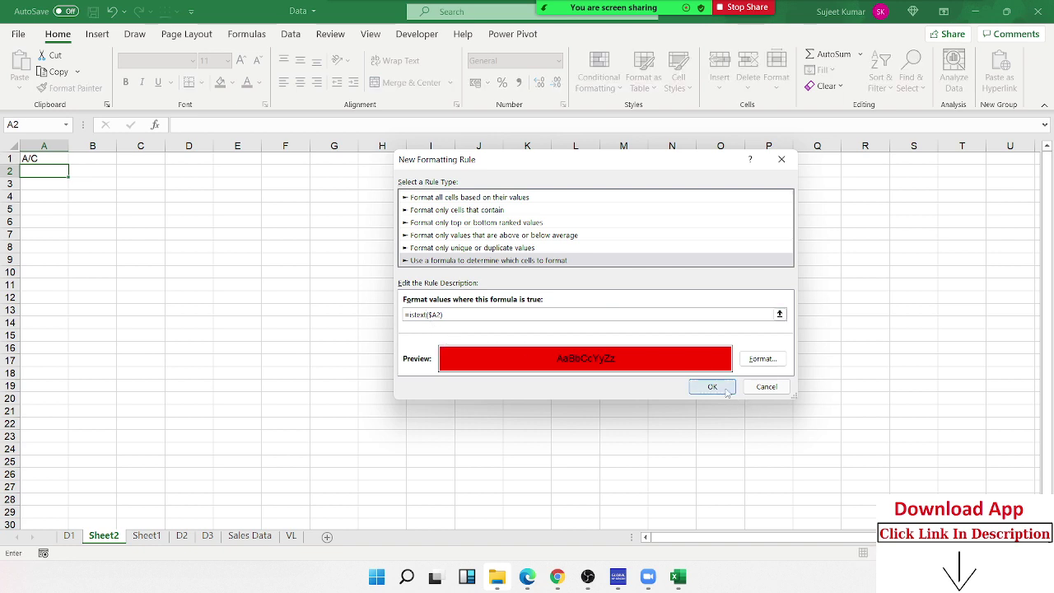
left_click(710, 387)
Step: Paint A2's red rule down to A23, then test it with 15 in A13 and text in A8 and A5
left_click(79, 88)
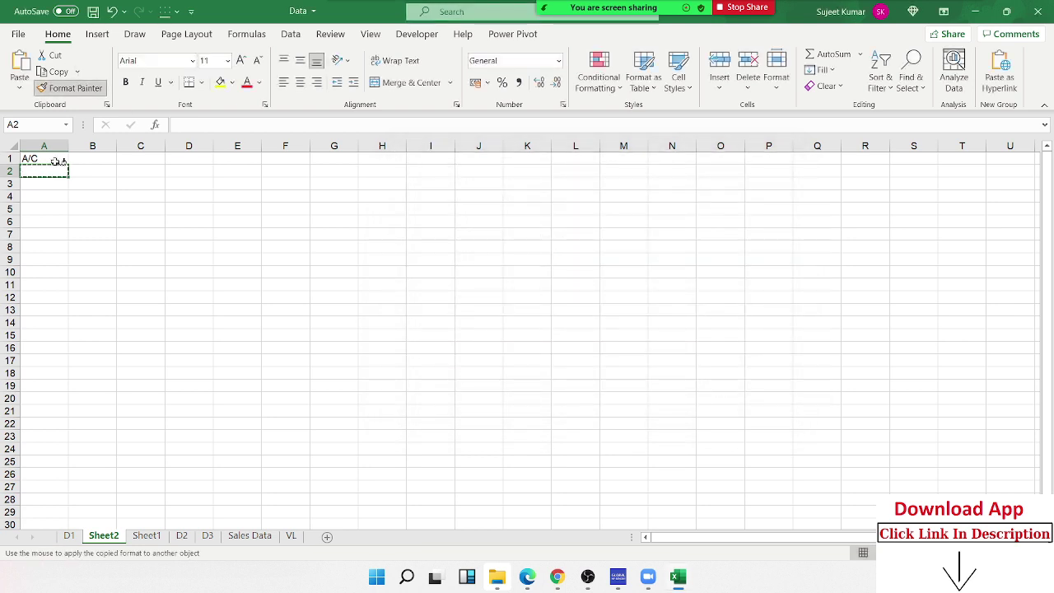
left_click_drag(44, 171, 42, 437)
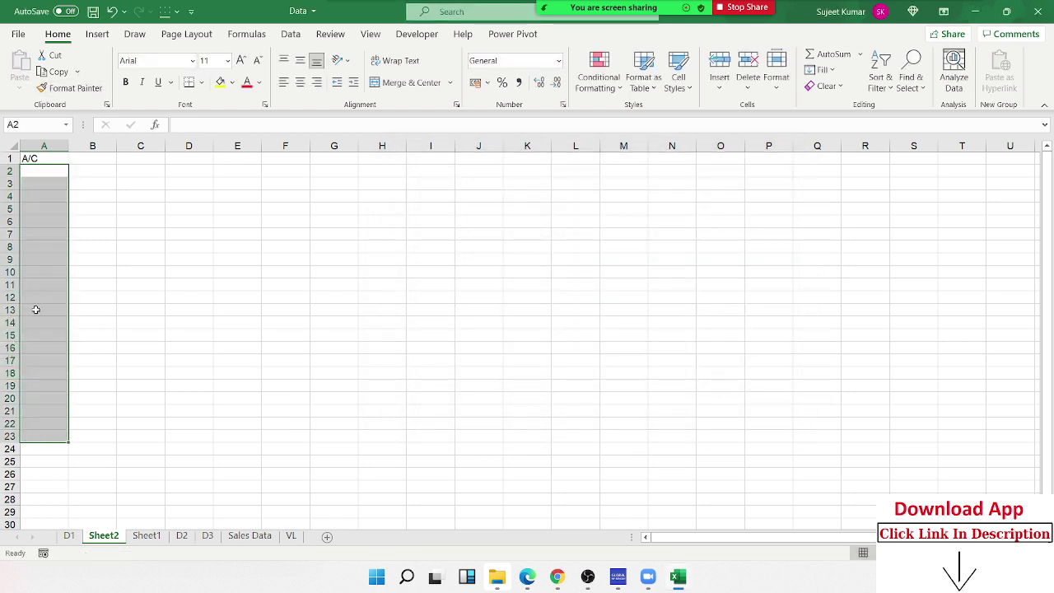
left_click_drag(43, 310, 44, 297)
type("15")
key("Up")
key("Up")
key("Up")
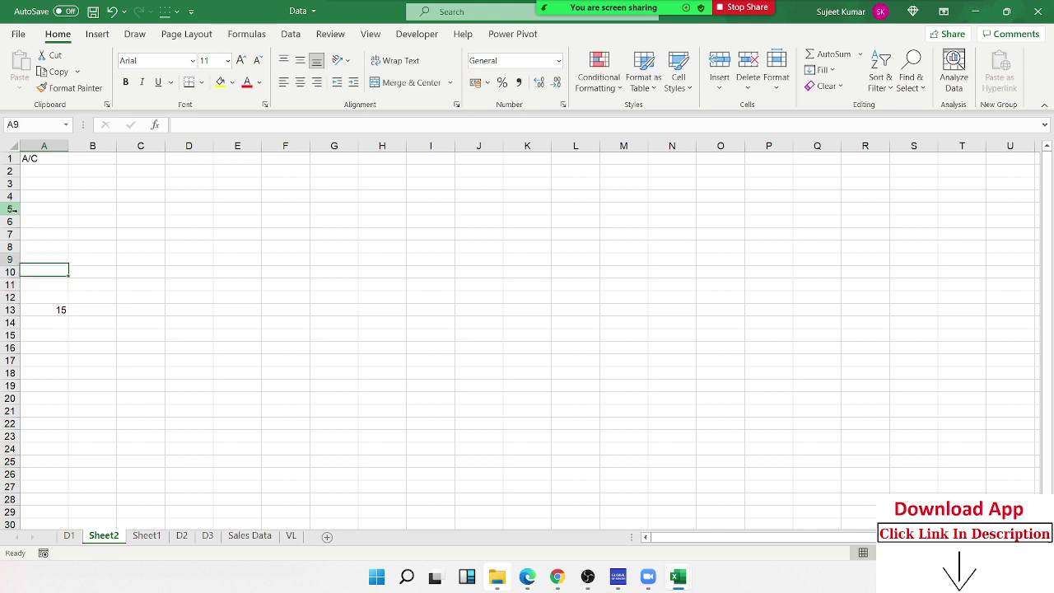
key("Up")
key("Up")
key("Return")
key("Up")
key("Up")
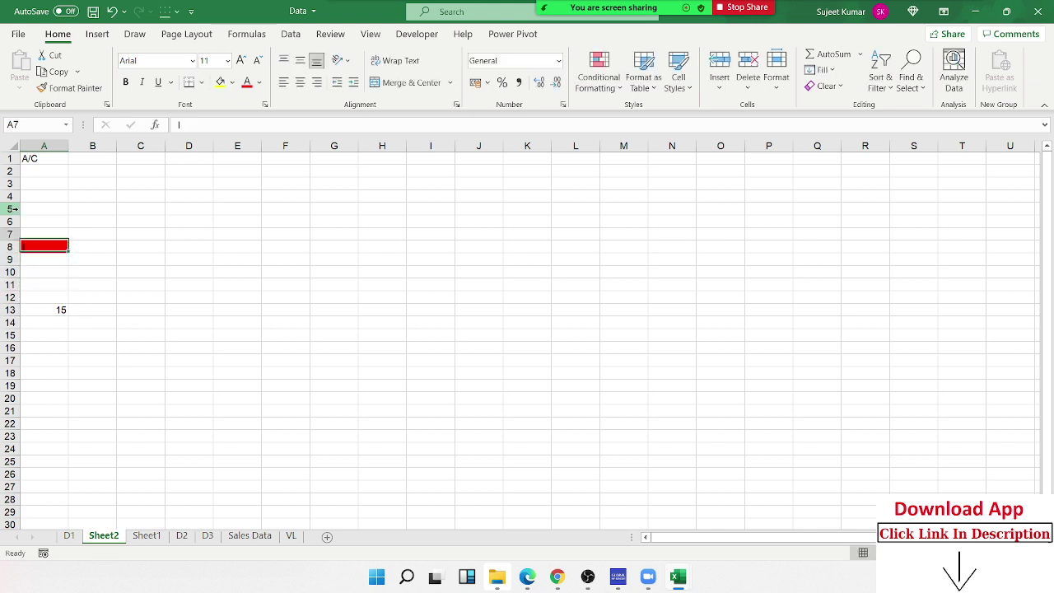
key("Up")
key("Up")
key("Return")
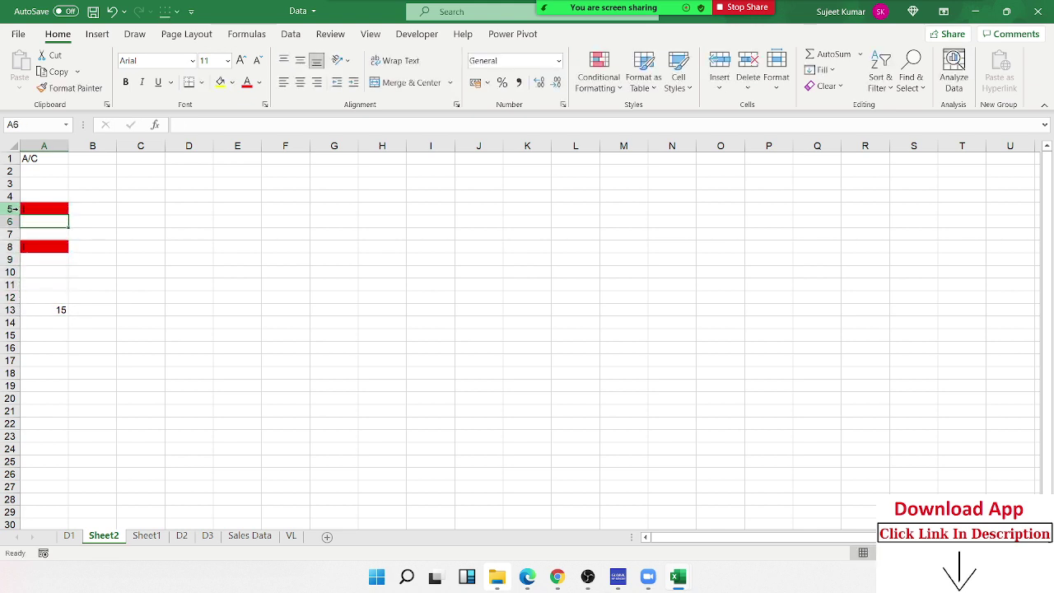
left_click(248, 159)
Step: Enter the Mobile header in E1 and a ten-digit mobile number in E2
type("Mo")
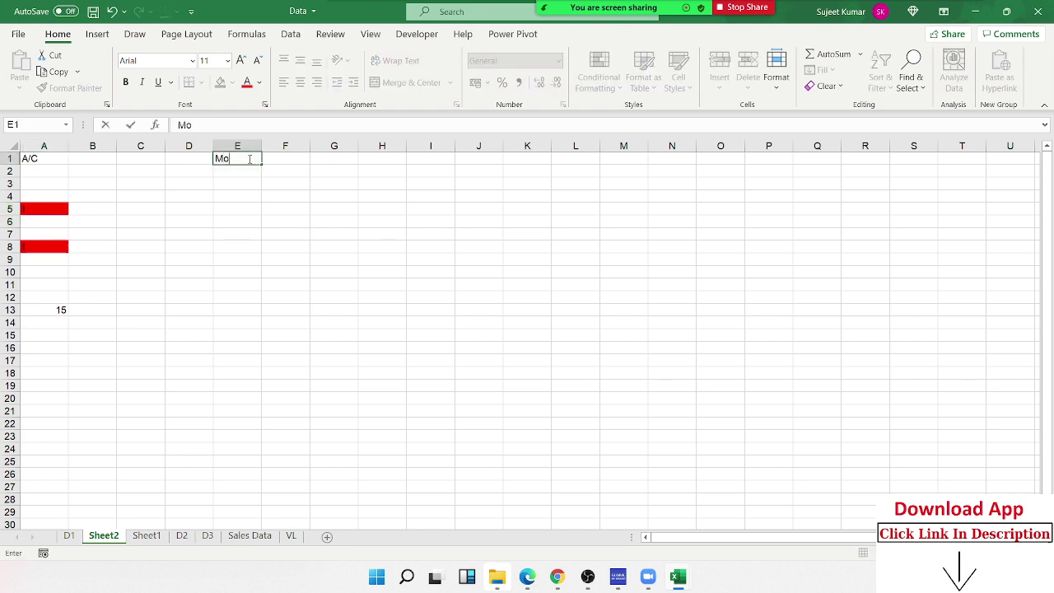
type("bile")
key("Return")
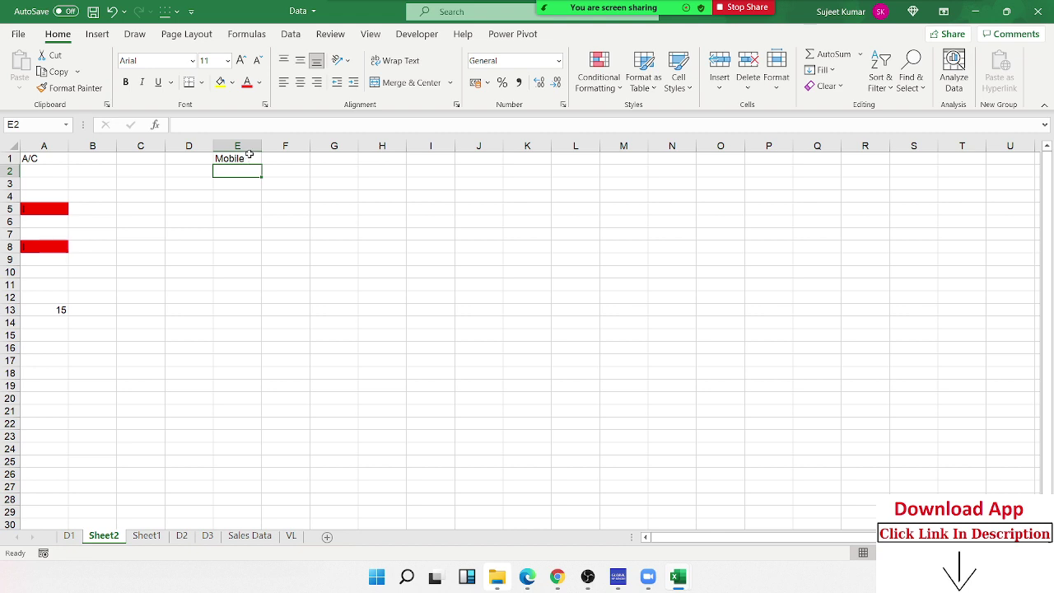
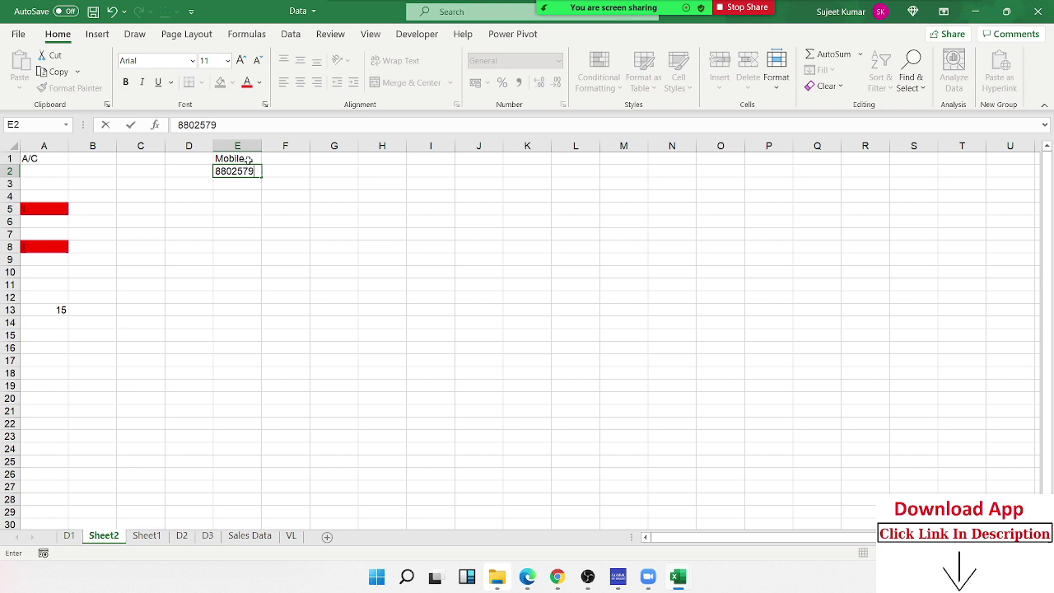
key("Return")
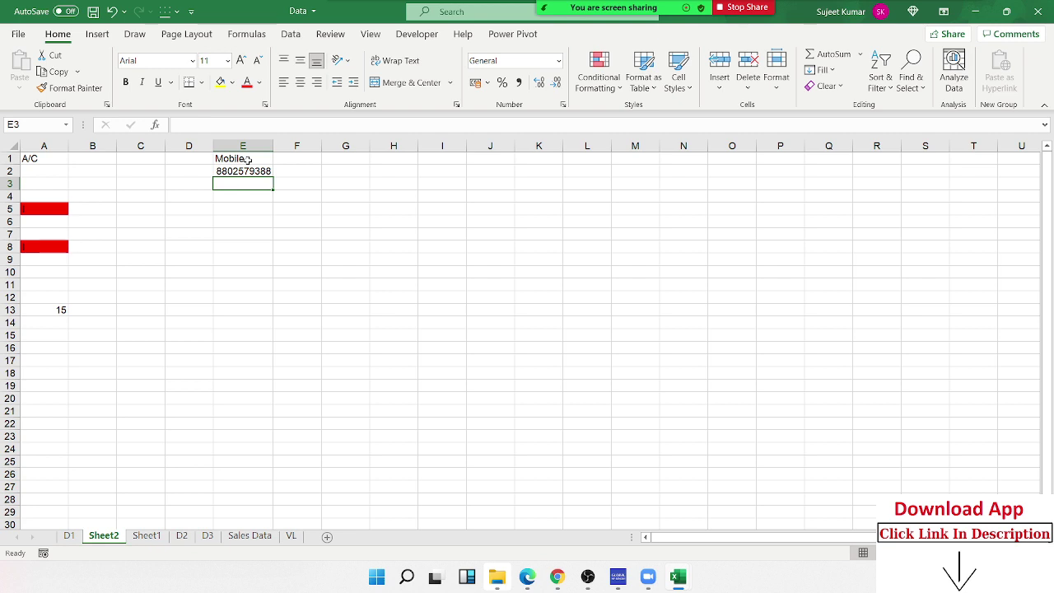
Step: Check the number's length with =LEN(E2) in F2, then clear F2
key("Up")
key("Right")
type("=")
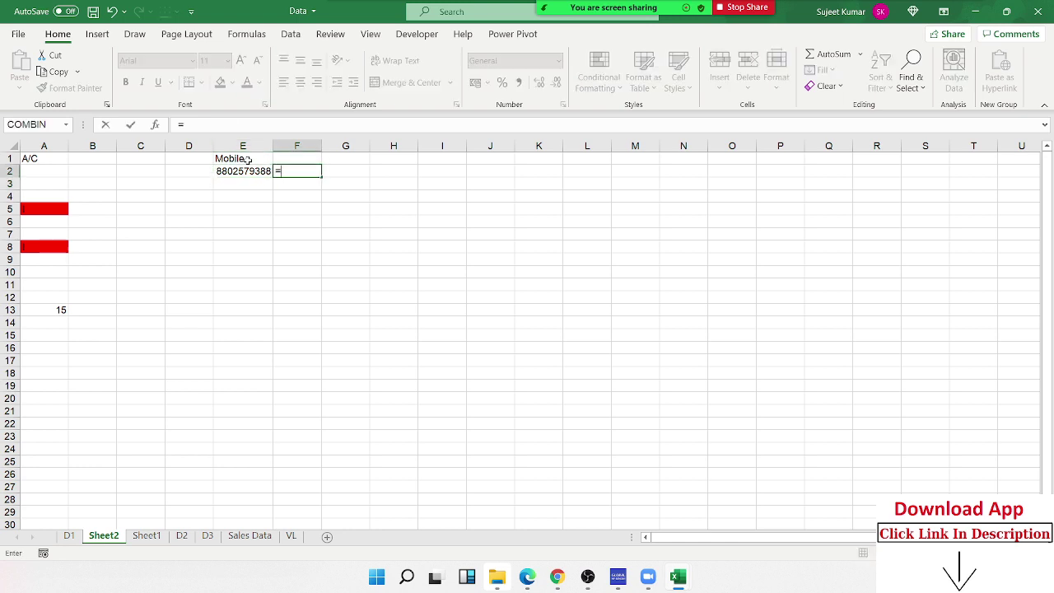
type("le")
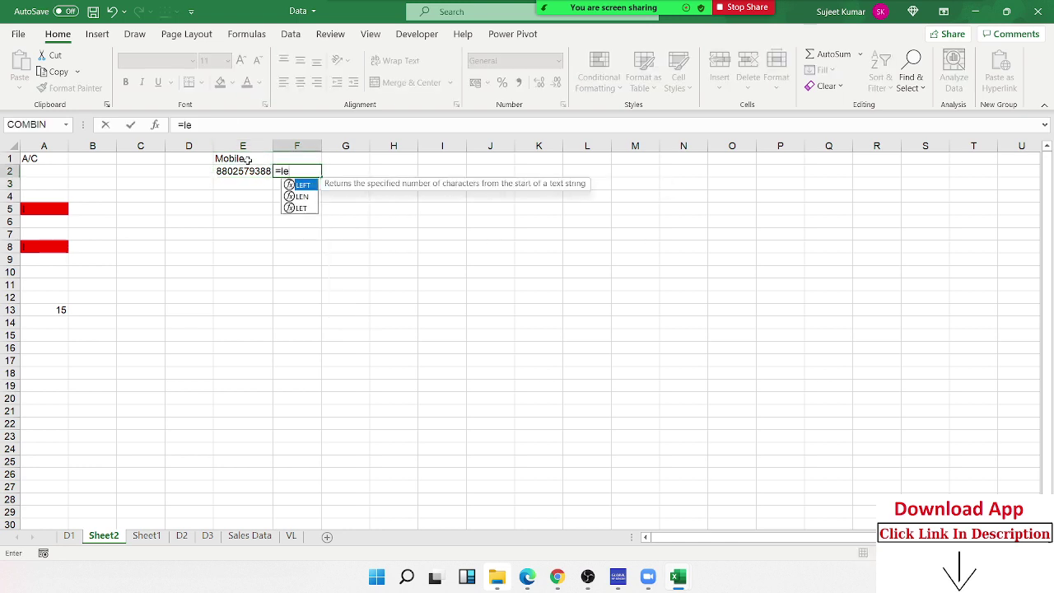
key("Down")
key("Tab")
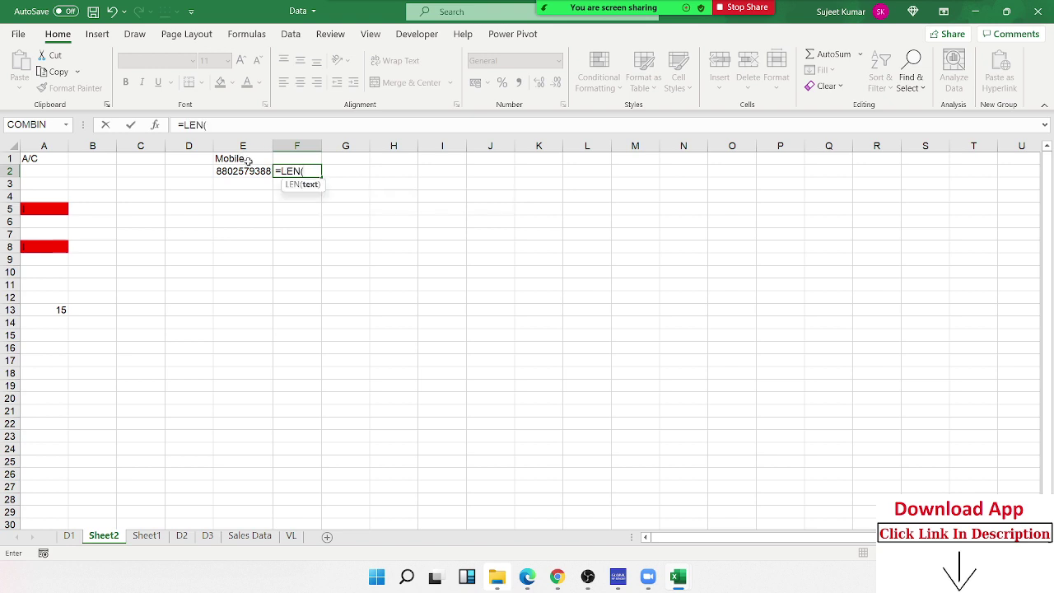
left_click(248, 171)
key("ctrl+Return")
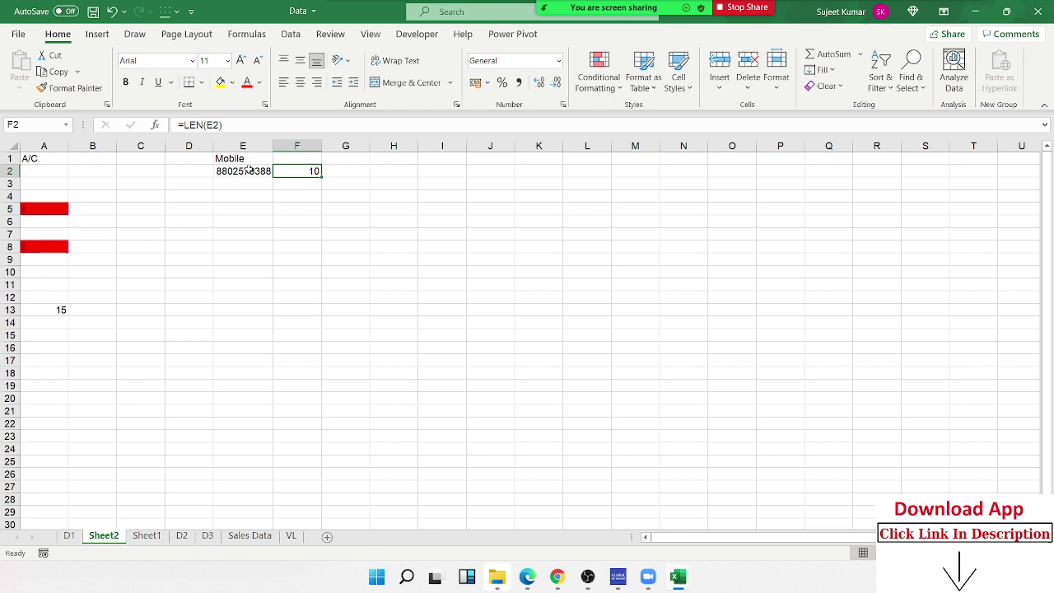
key("Delete")
left_click(248, 170)
Step: Start a new formula rule for E2 with =LEN($E2)<>10
left_click(607, 92)
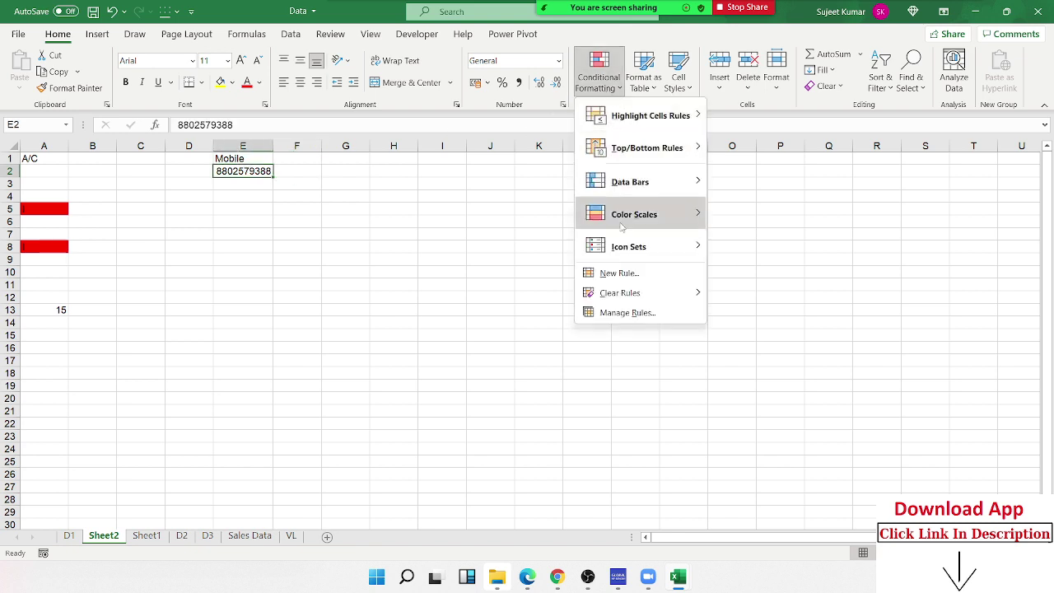
left_click(630, 273)
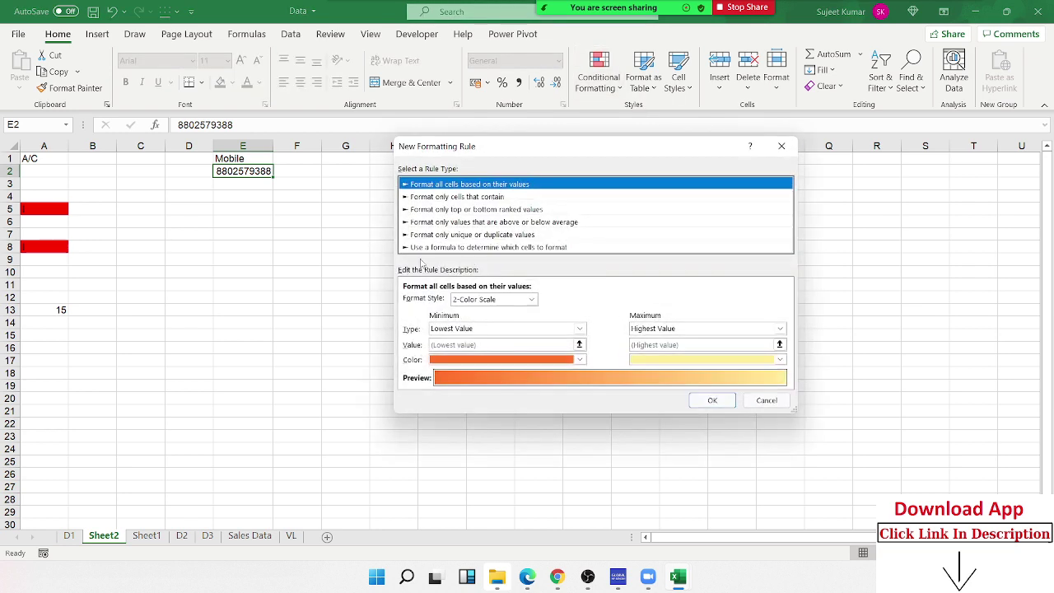
left_click(422, 247)
left_click(438, 301)
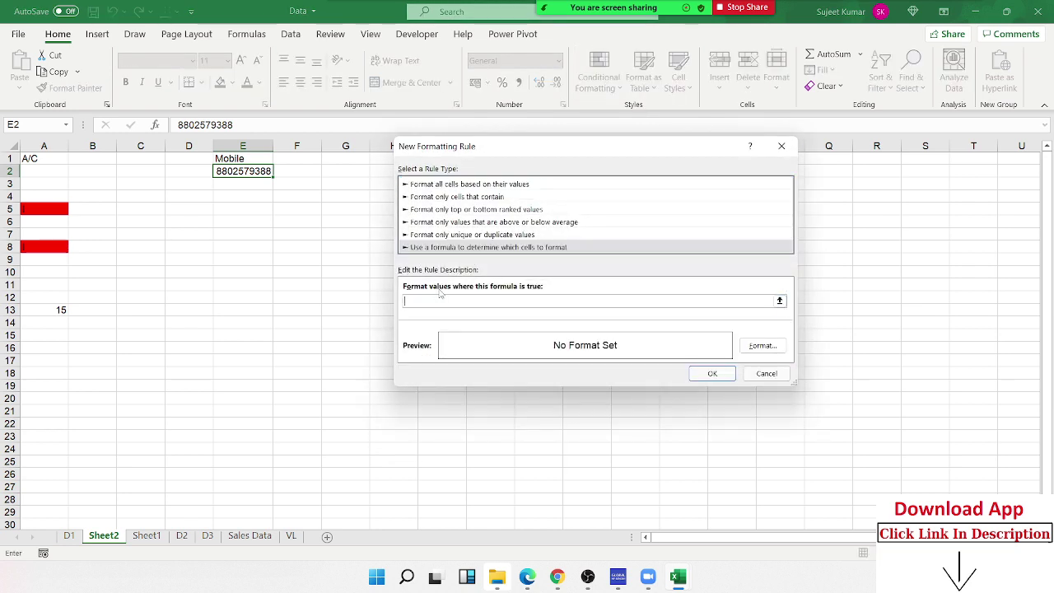
type("=len")
type("(")
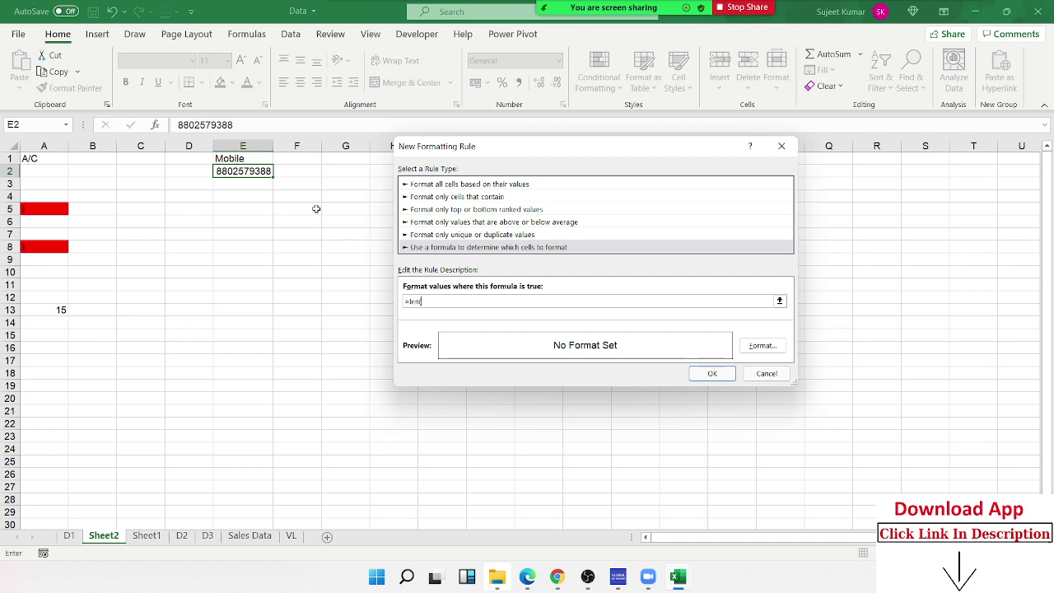
left_click(244, 171)
type(")<")
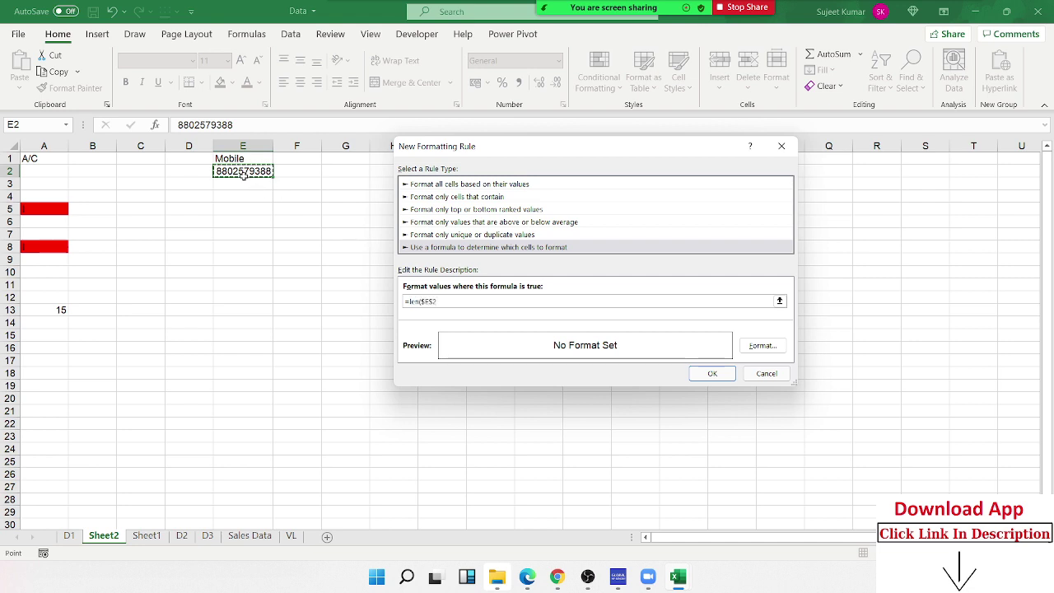
type(">")
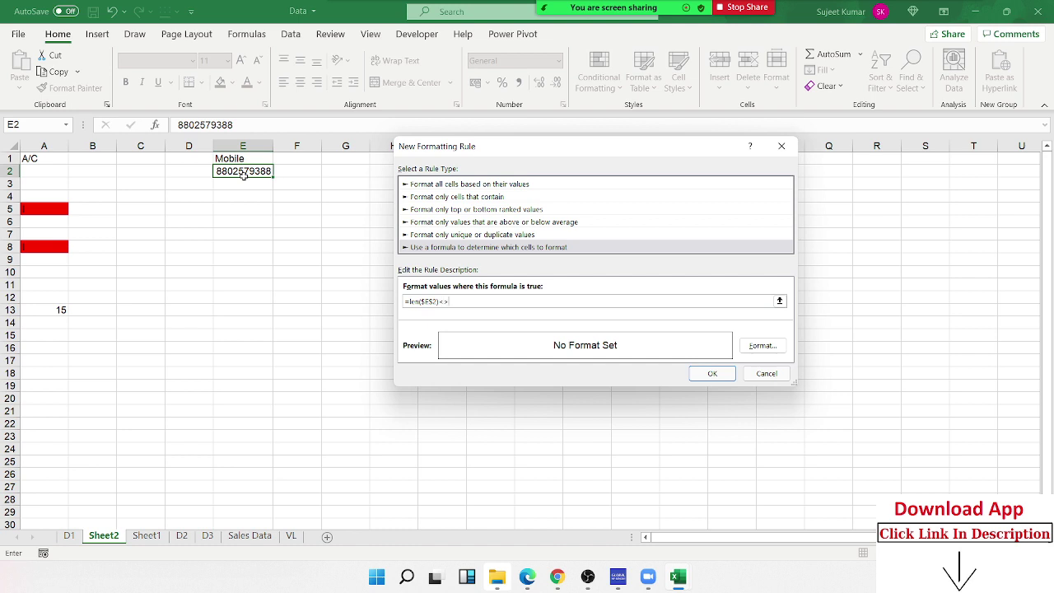
type("10")
left_click(430, 301)
key("BackSpace")
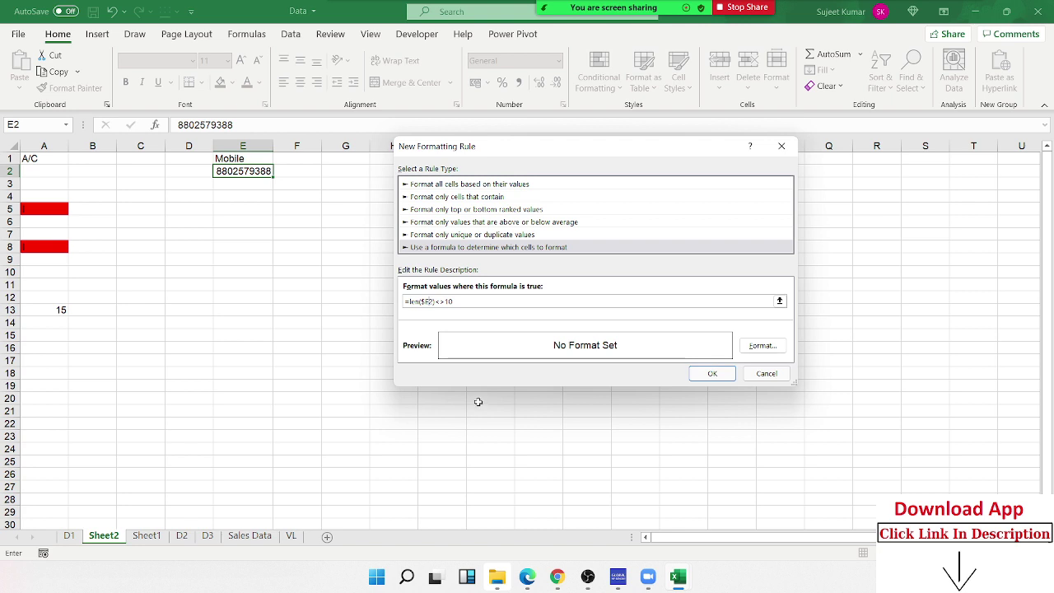
Step: Set the rule's format to a yellow fill
left_click(746, 350)
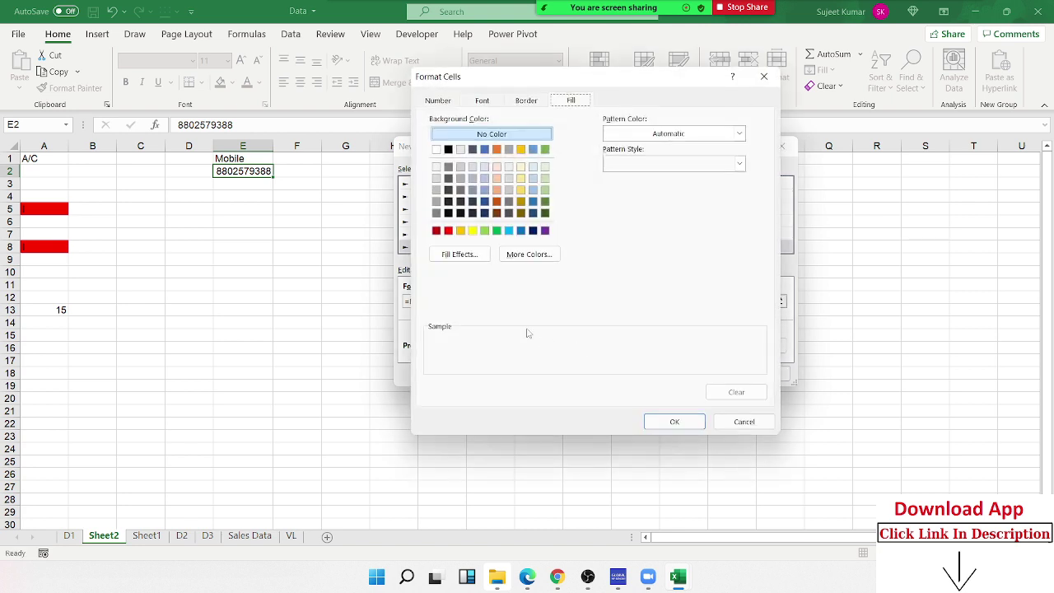
left_click(474, 232)
left_click(690, 423)
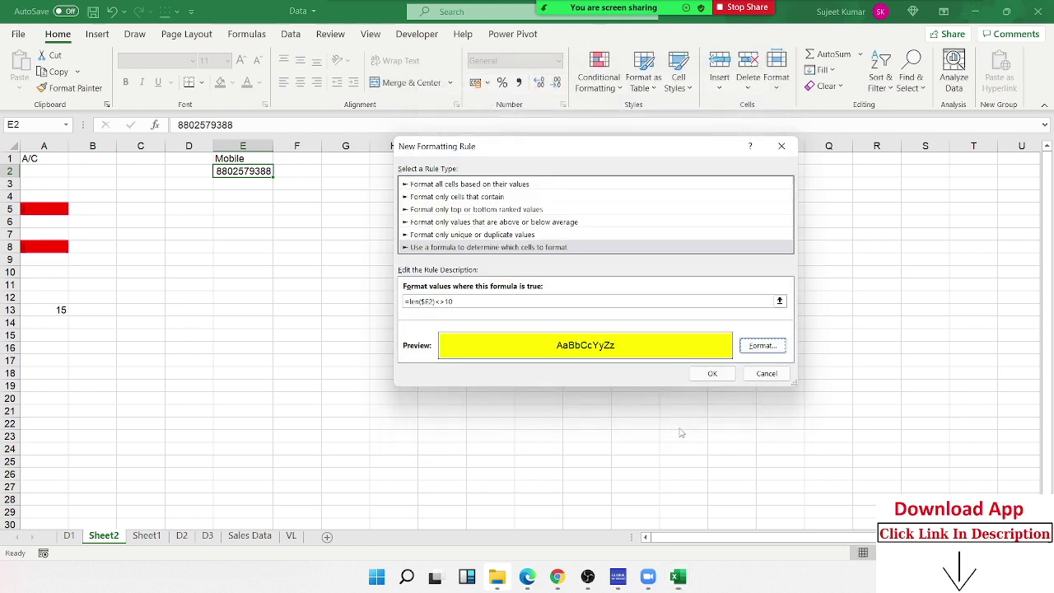
Step: Save the yellow rule and paint E2's formatting onto E3 through E16
left_click(710, 375)
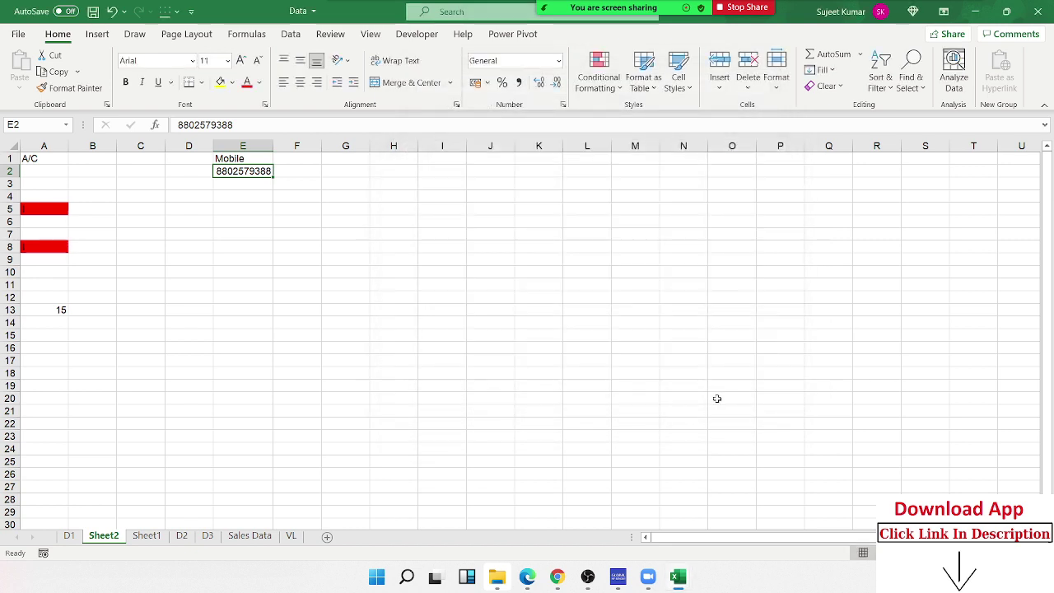
left_click(70, 88)
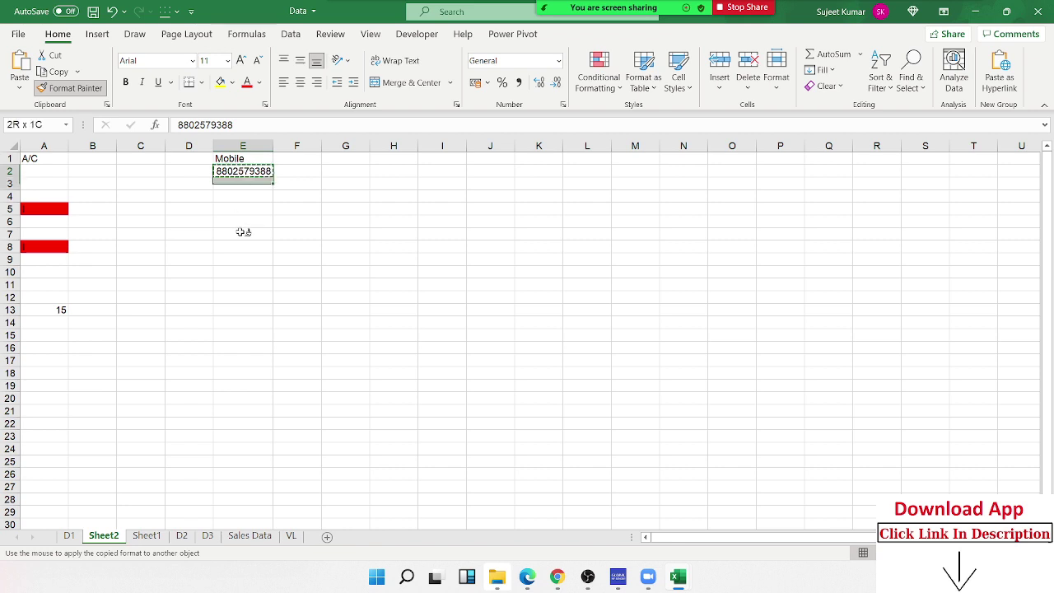
left_click_drag(245, 170, 238, 344)
left_click(235, 309)
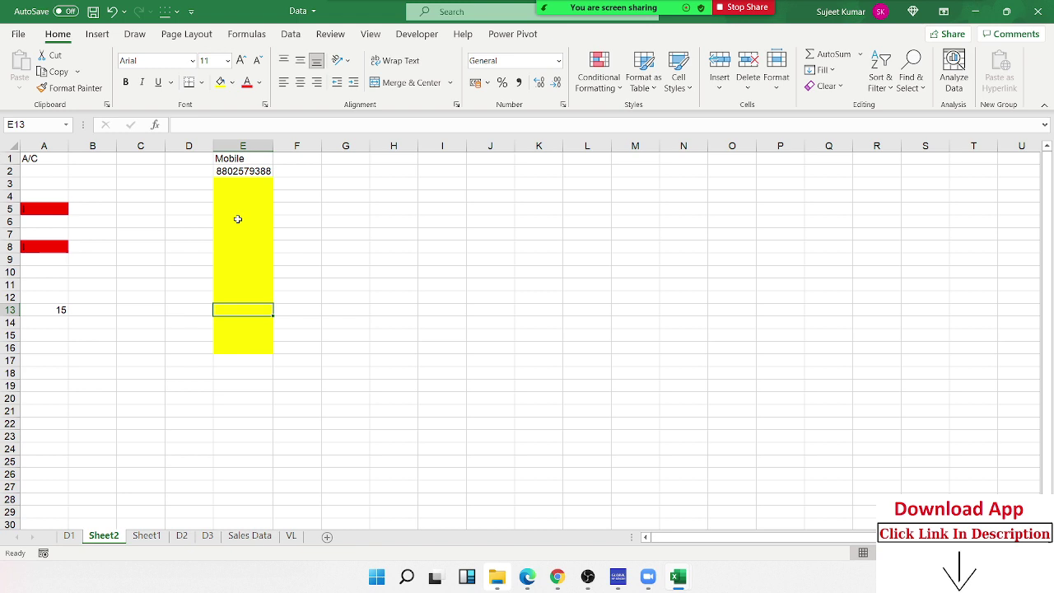
Step: Test =LEN(E3) in F3, then delete it and return to E2
left_click(296, 187)
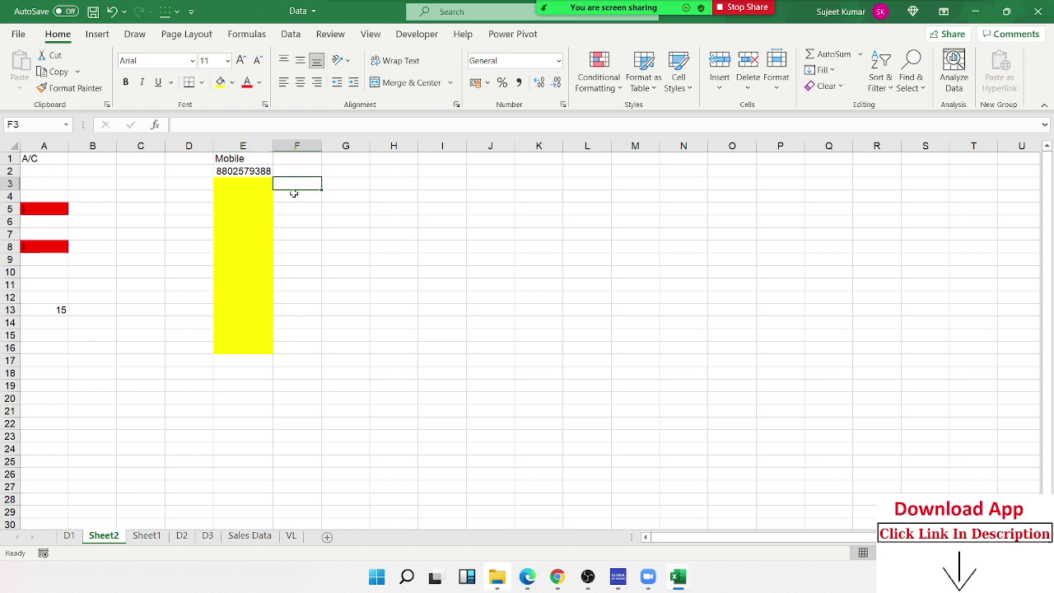
type("=")
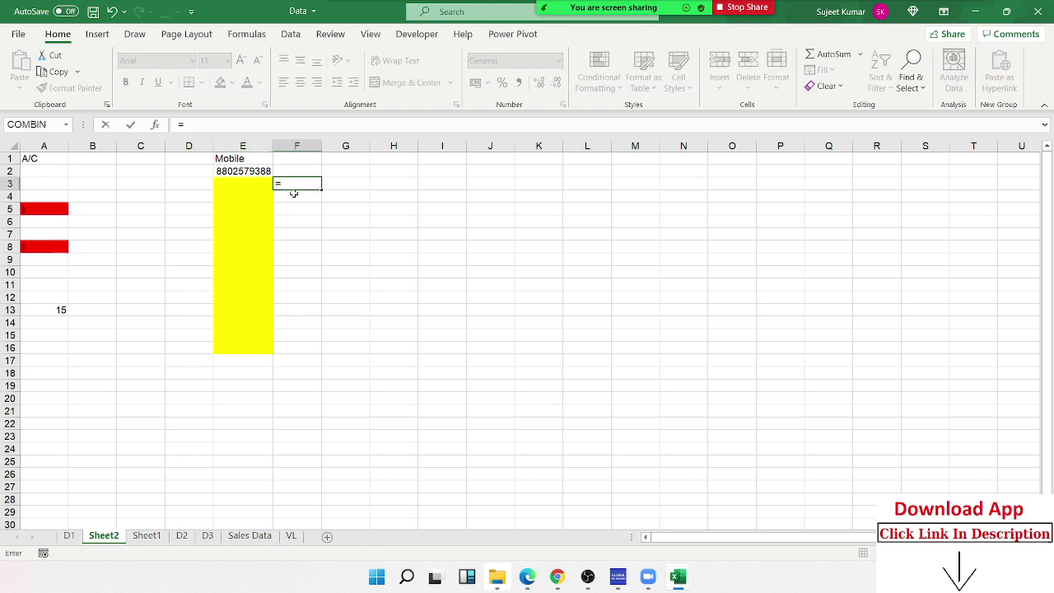
type("len")
key("Tab")
key("Left")
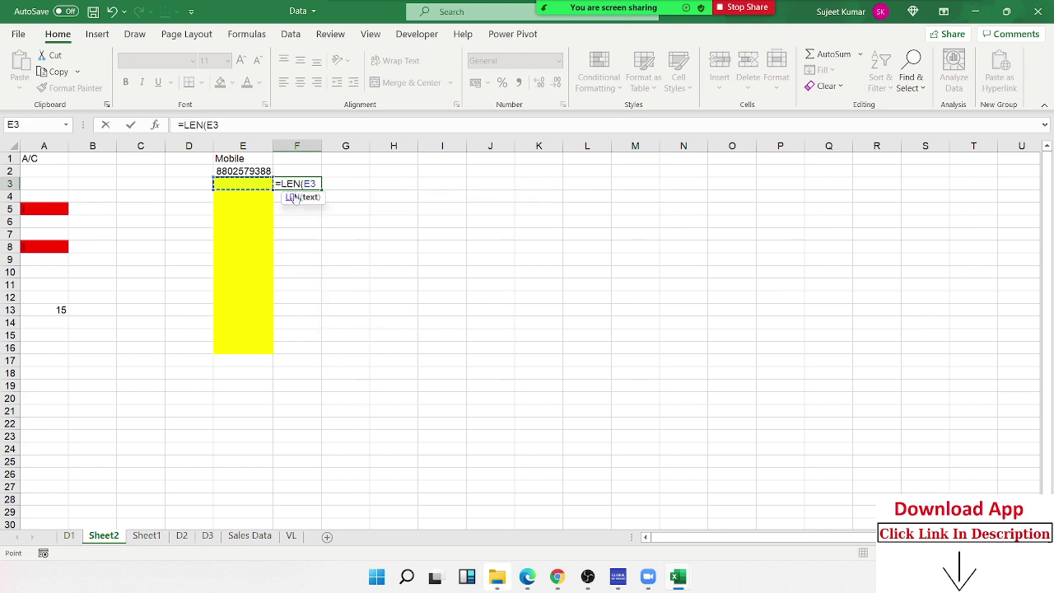
key("ctrl+Return")
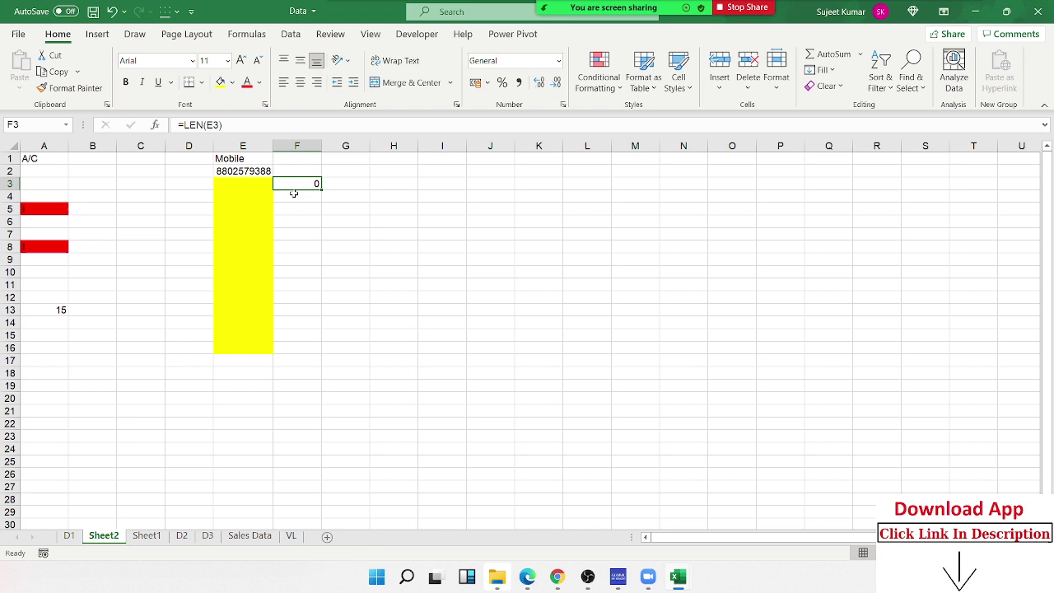
key("Delete")
key("Up")
key("Left")
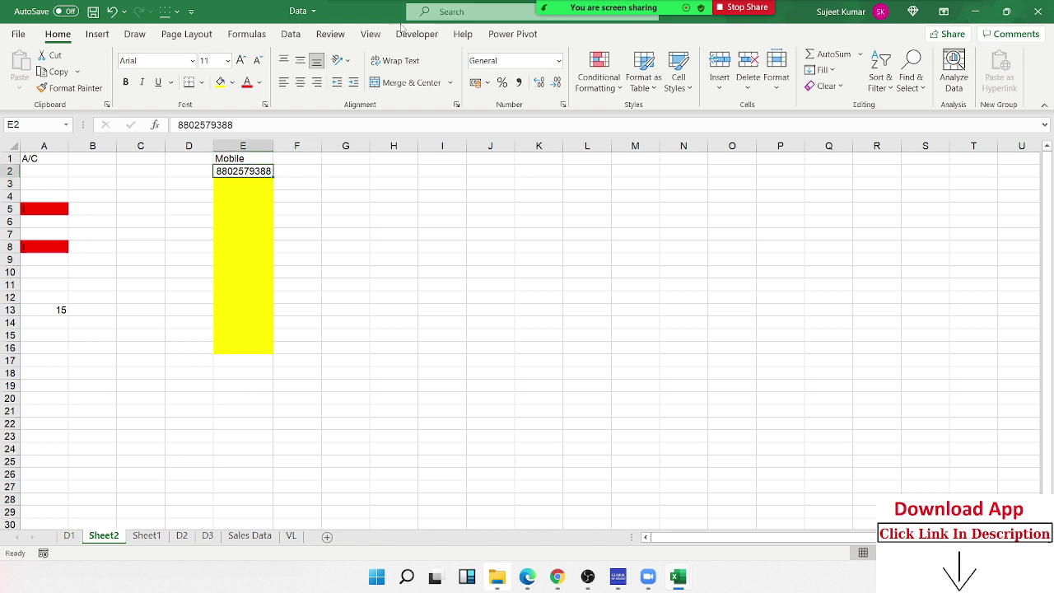
Step: Change the Mobile rule's formula to =AND(LEN($E2)<>10,E2>0) and apply it
left_click(611, 84)
left_click(617, 316)
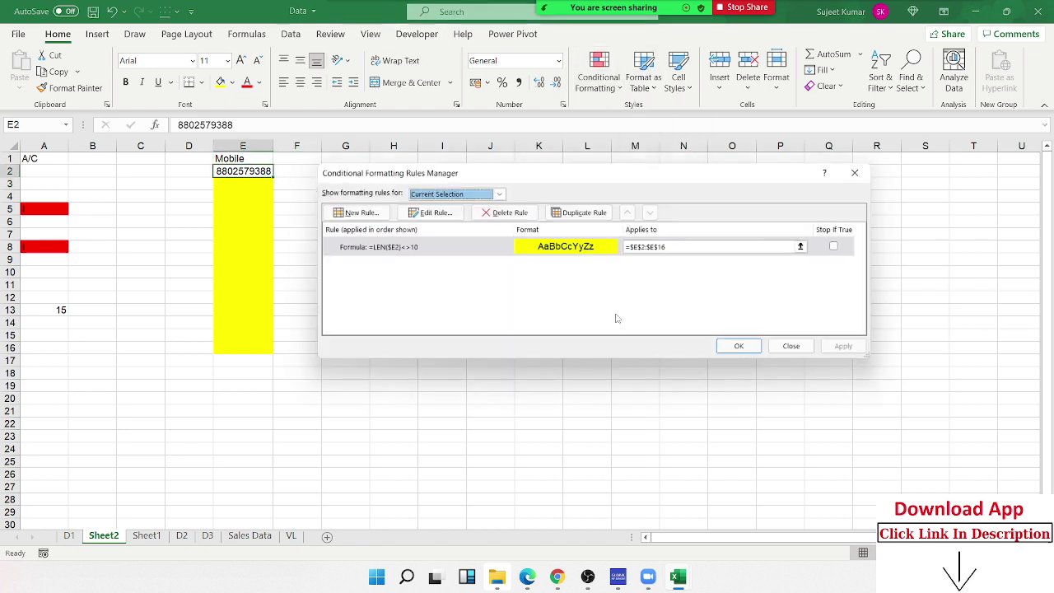
left_click(480, 259)
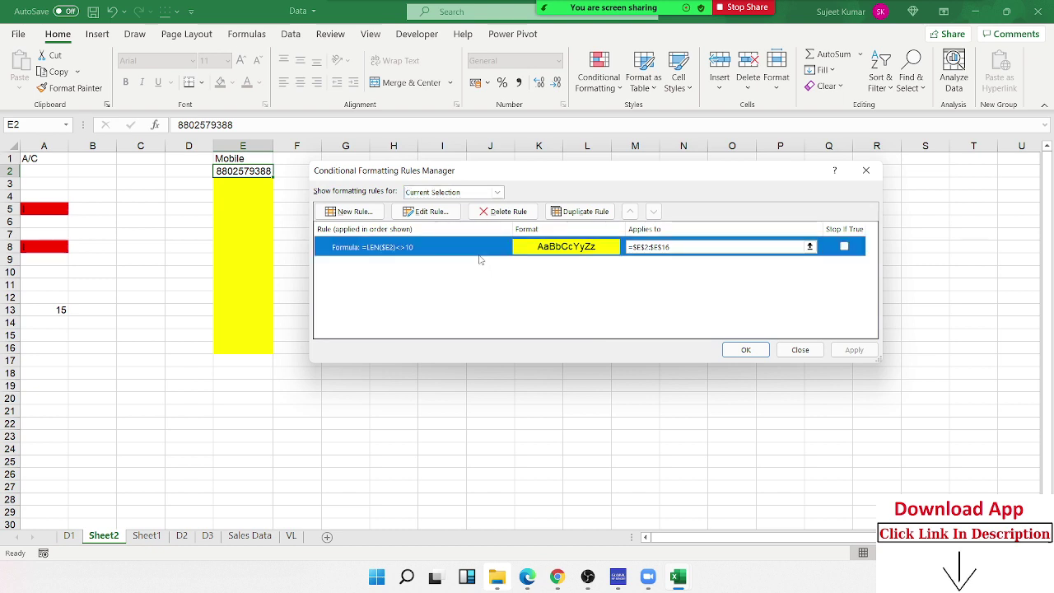
double_click(481, 259)
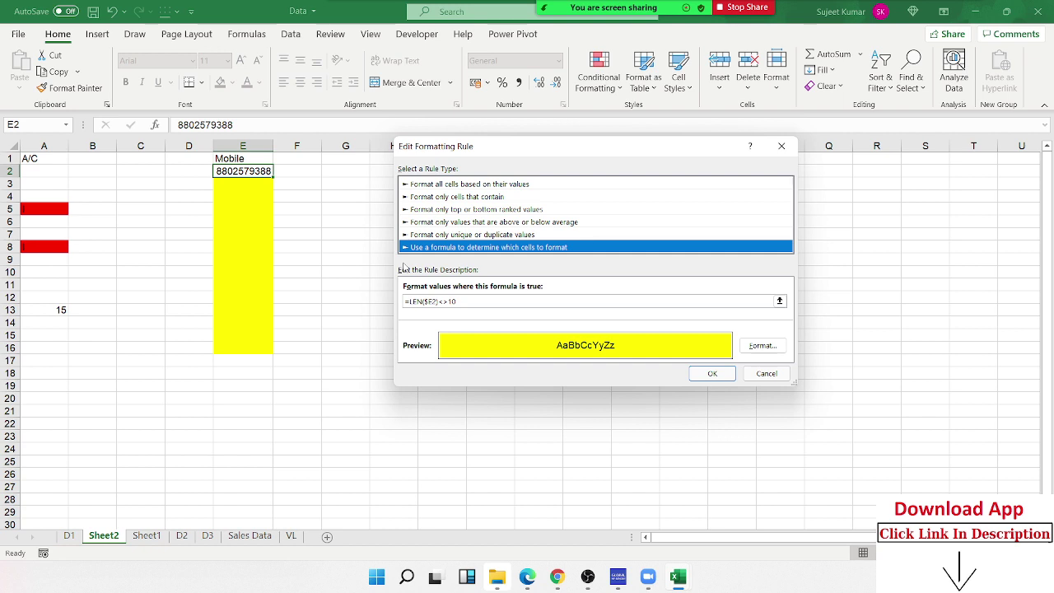
left_click(411, 302)
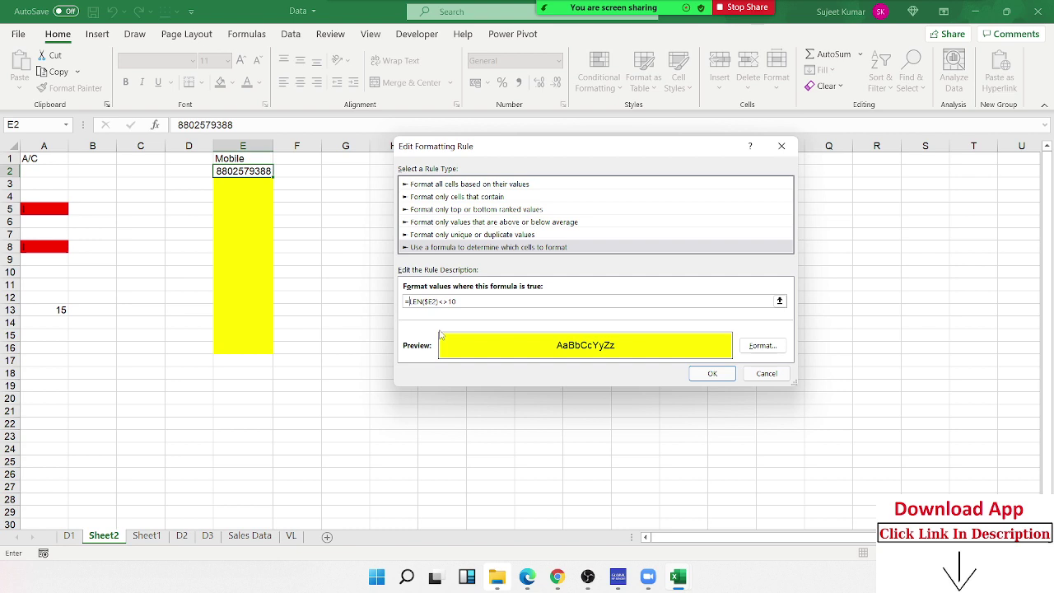
type("and")
type("(")
type(",")
type("e2")
type("0")
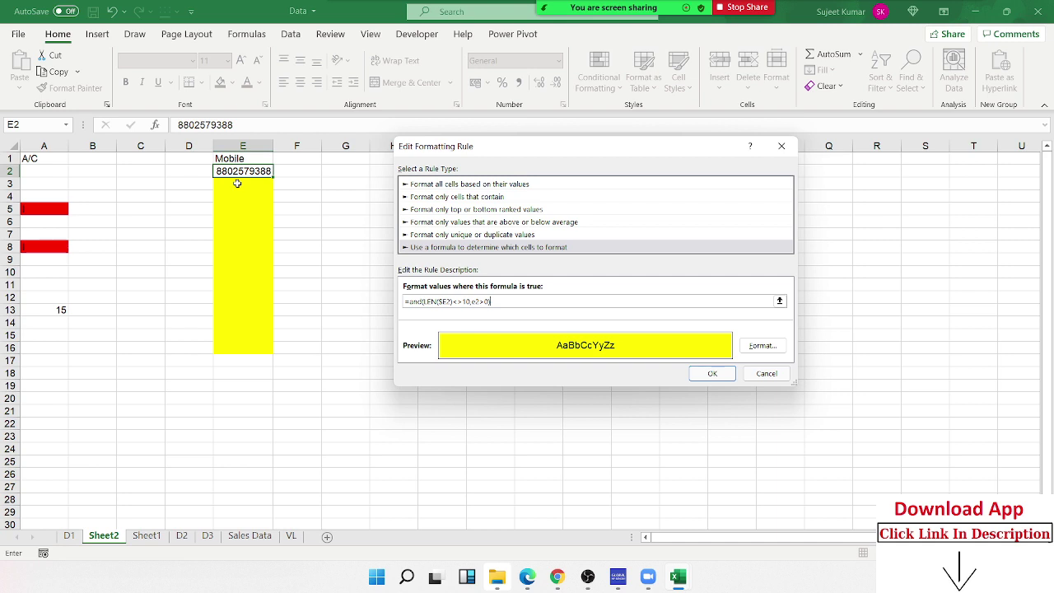
left_click(700, 373)
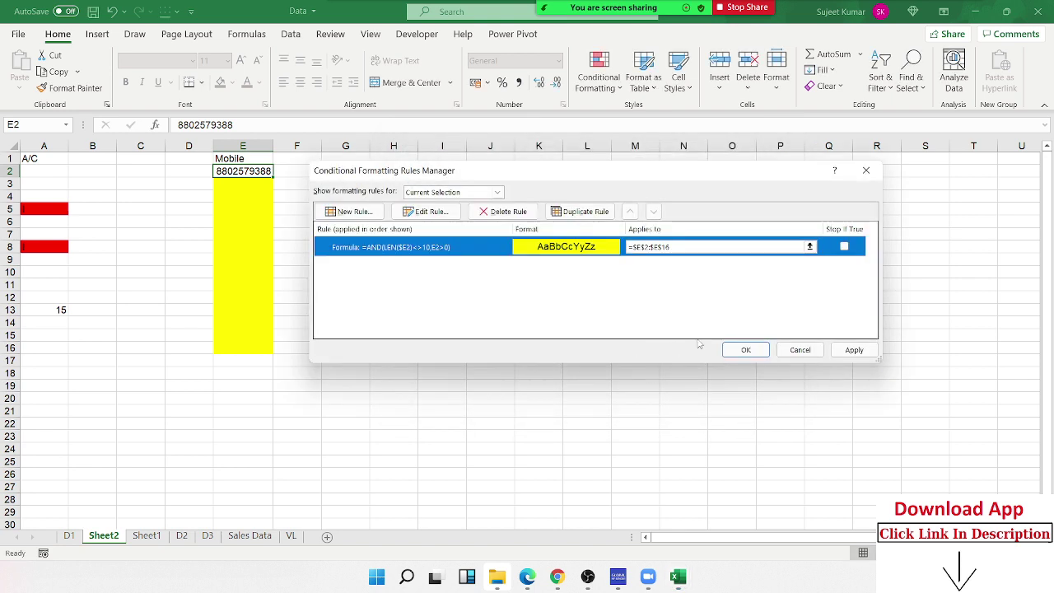
left_click(856, 350)
left_click(755, 349)
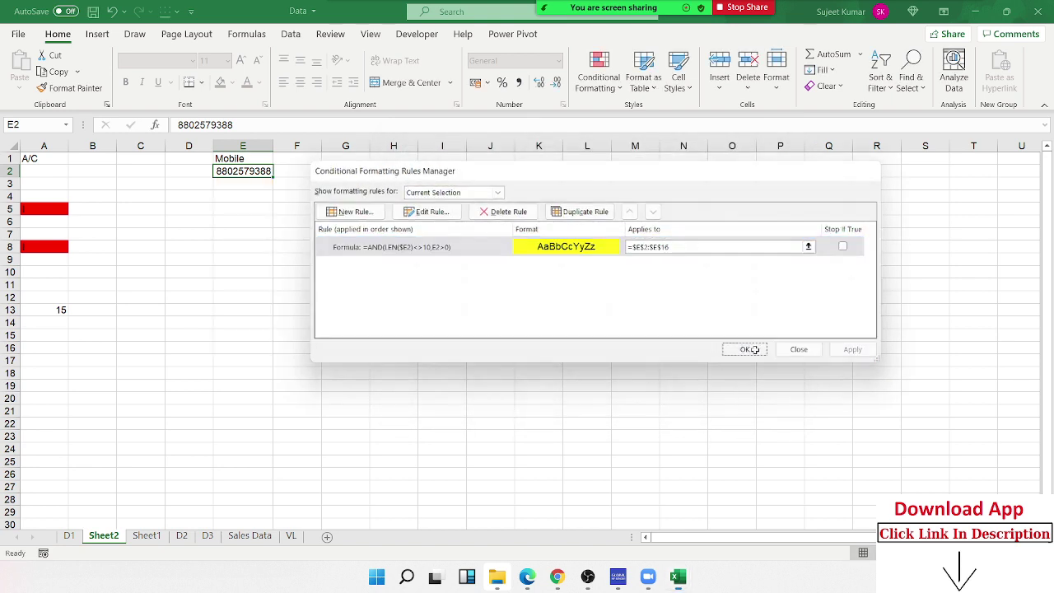
left_click(238, 197)
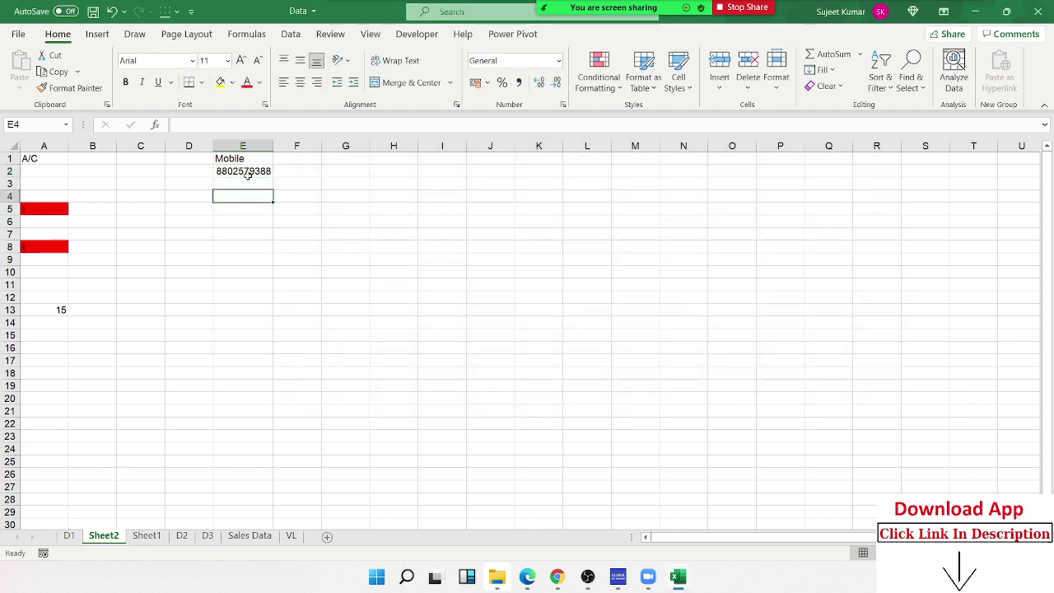
Step: Enter 885 in E4 so it shows yellow
type("885")
key("Return")
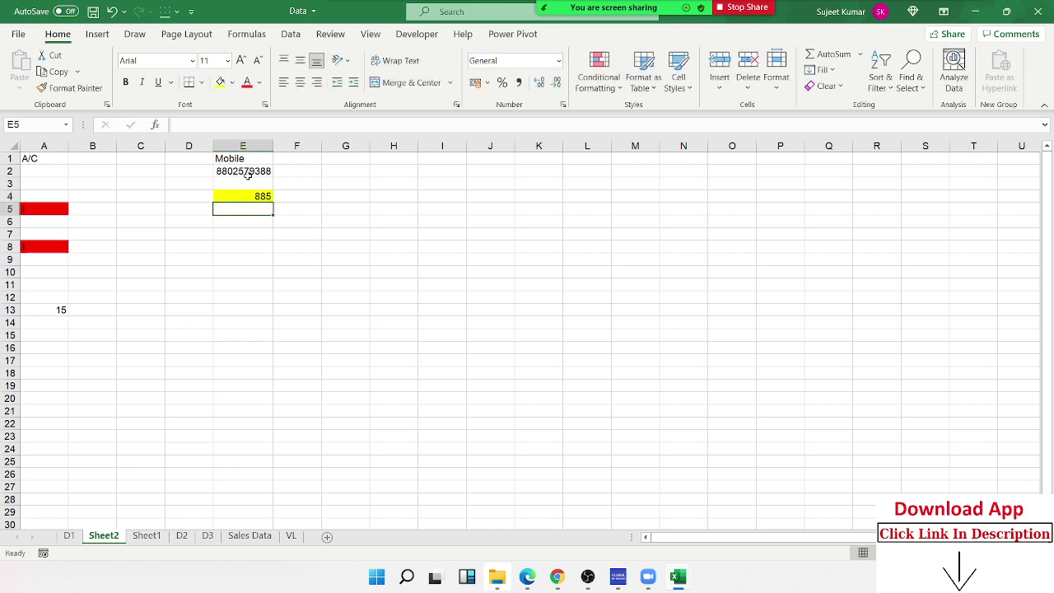
key("Up")
key("Right")
key("Right")
key("Right")
key("Right")
key("Right")
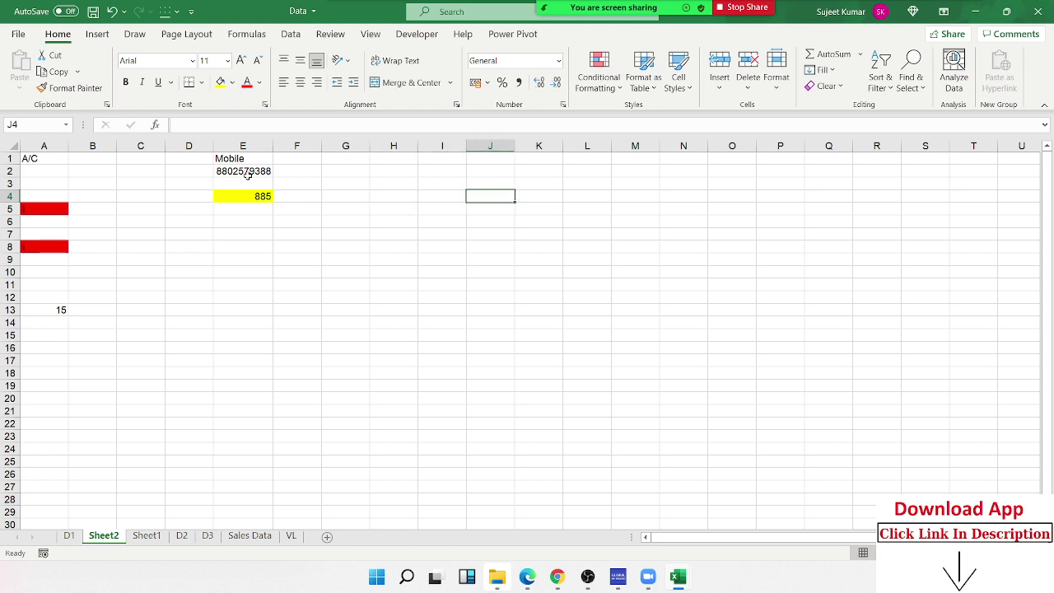
key("Up")
key("Up")
key("Up")
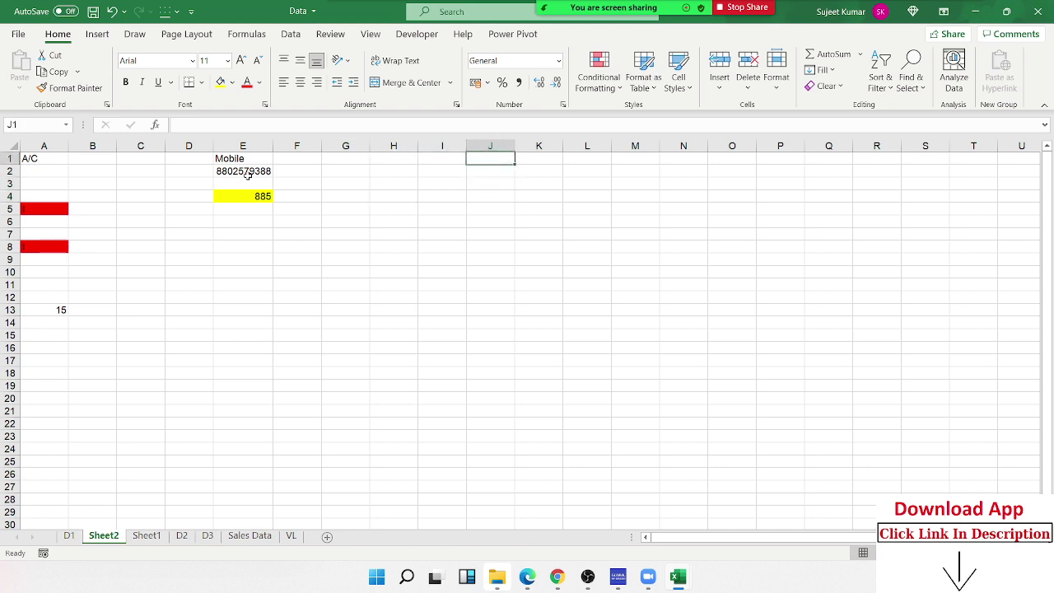
Step: Enter 1-10 in J1 and fill the dates down to 21-Oct in J21
type("1")
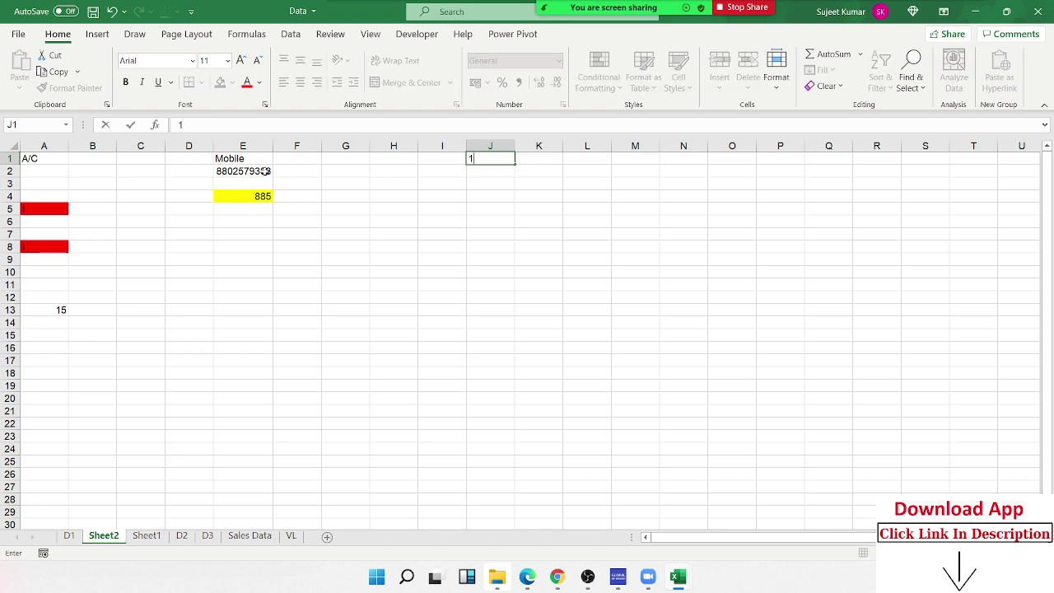
type("-10")
key("ctrl+Return")
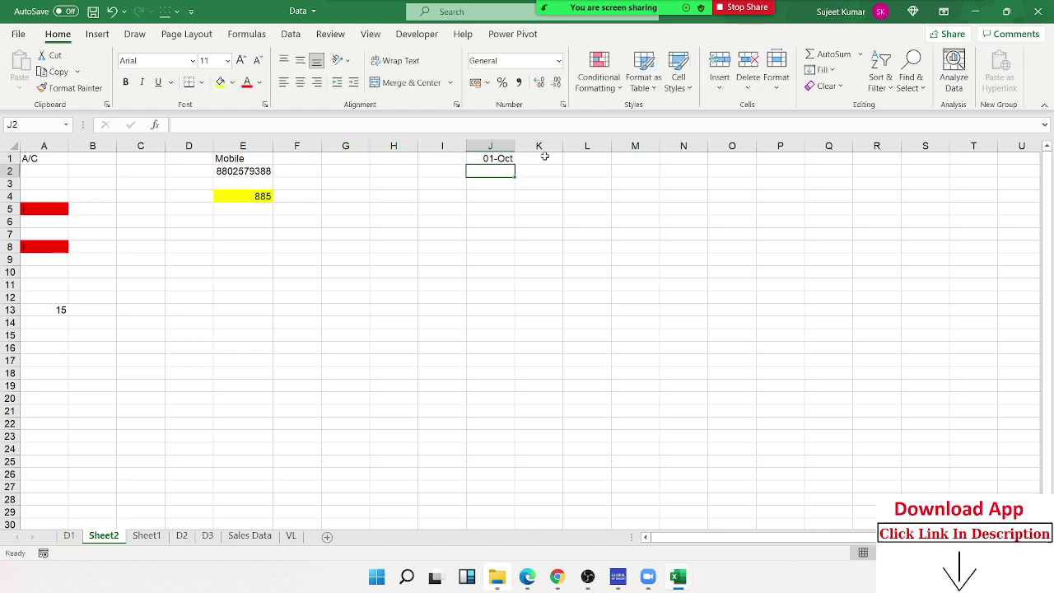
left_click(498, 158)
left_click_drag(514, 165, 518, 424)
left_click(537, 158)
left_click_drag(538, 159, 541, 160)
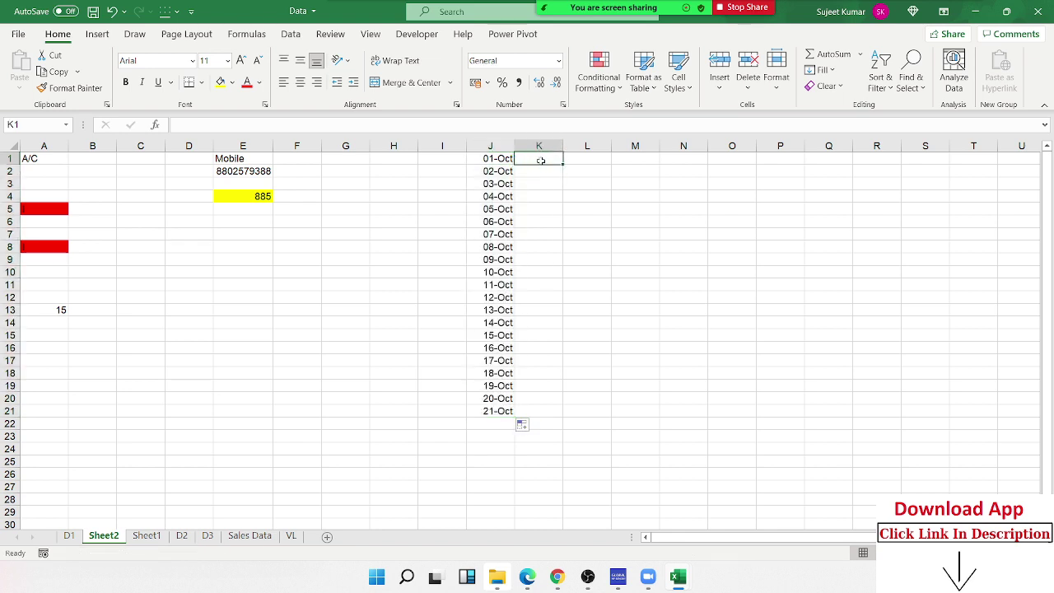
type("=")
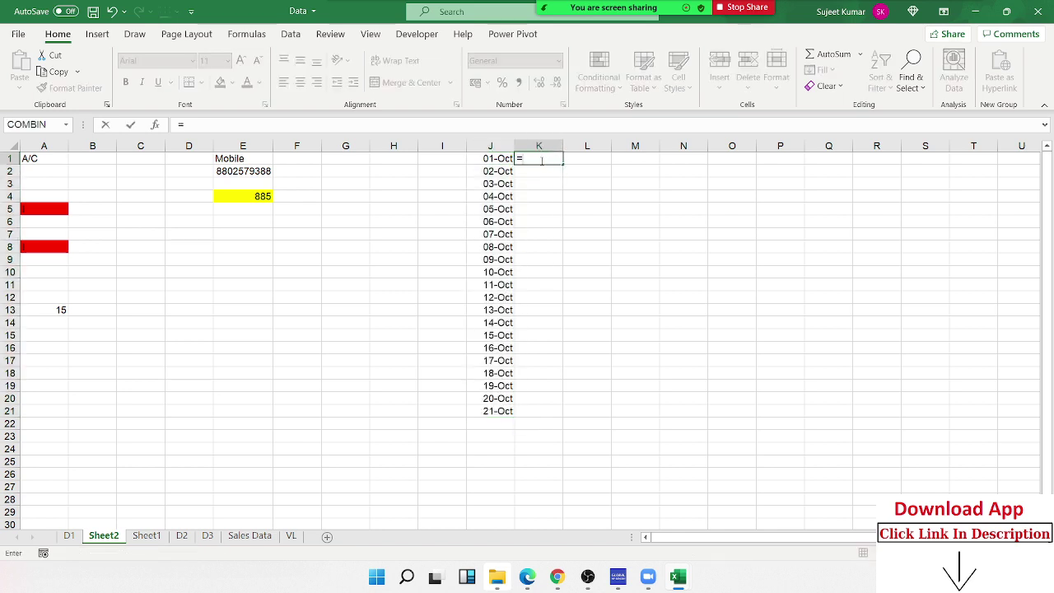
type("tex")
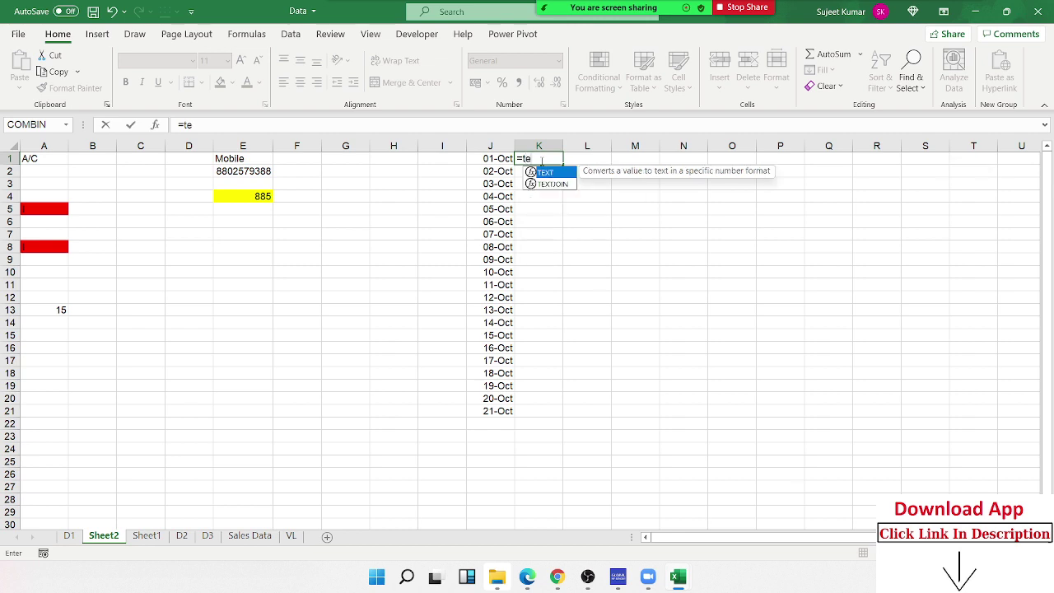
key("Tab")
key("Left")
type(",")
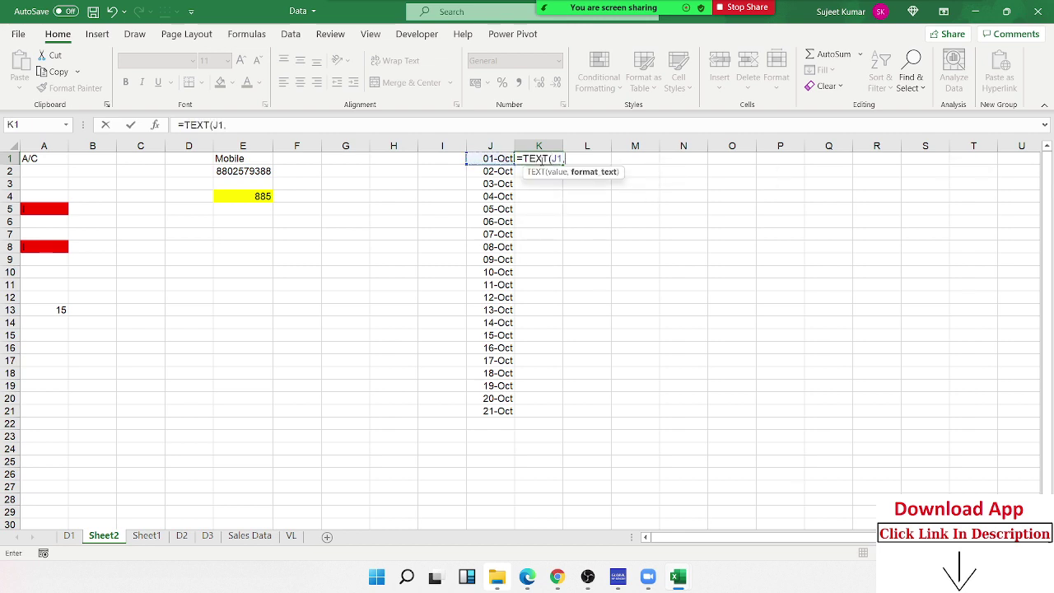
type("\"DDD")
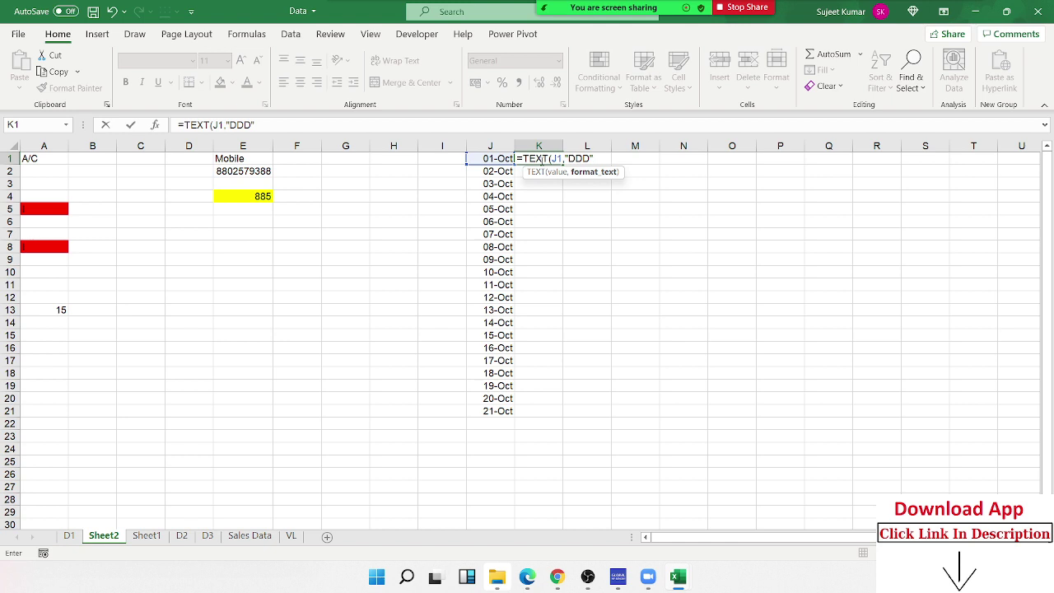
key("Return")
left_click(541, 158)
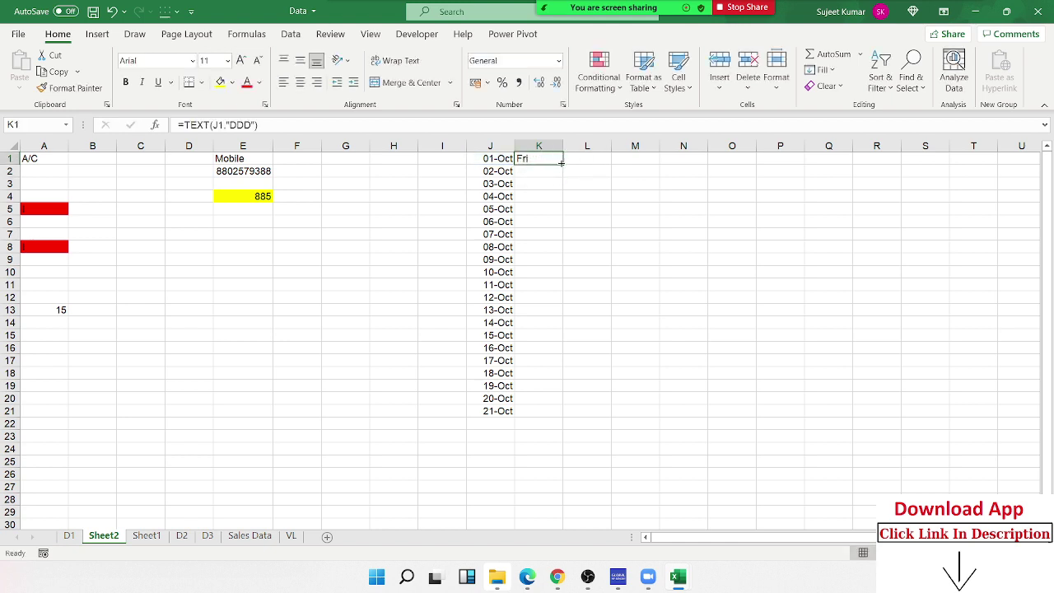
double_click(561, 164)
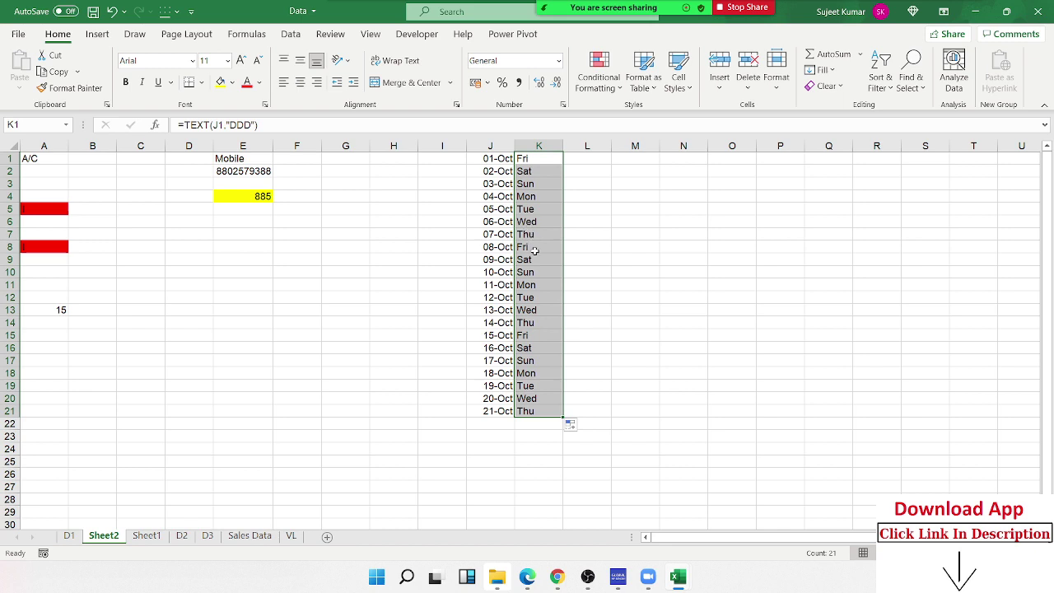
left_click(535, 158)
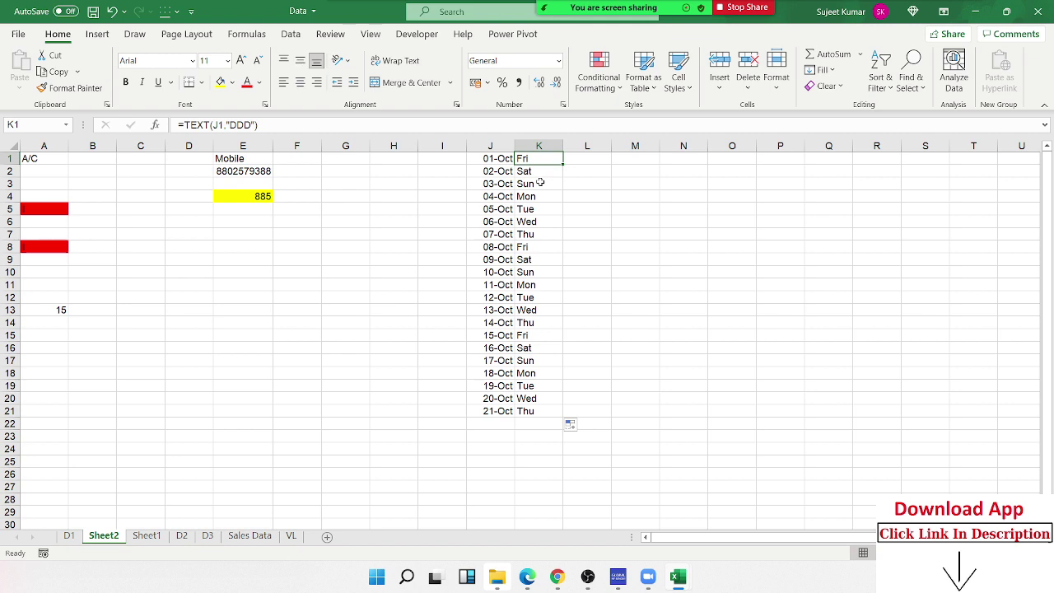
Step: Start a new formula rule for K1 with =OR(K2="Sat",K2="Sun")
left_click(596, 97)
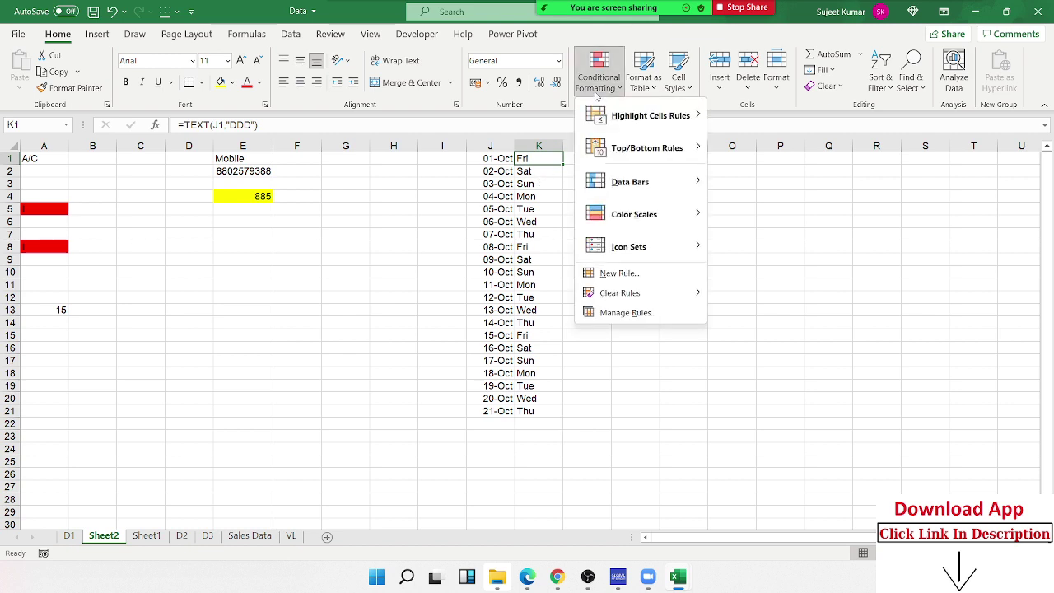
left_click(627, 274)
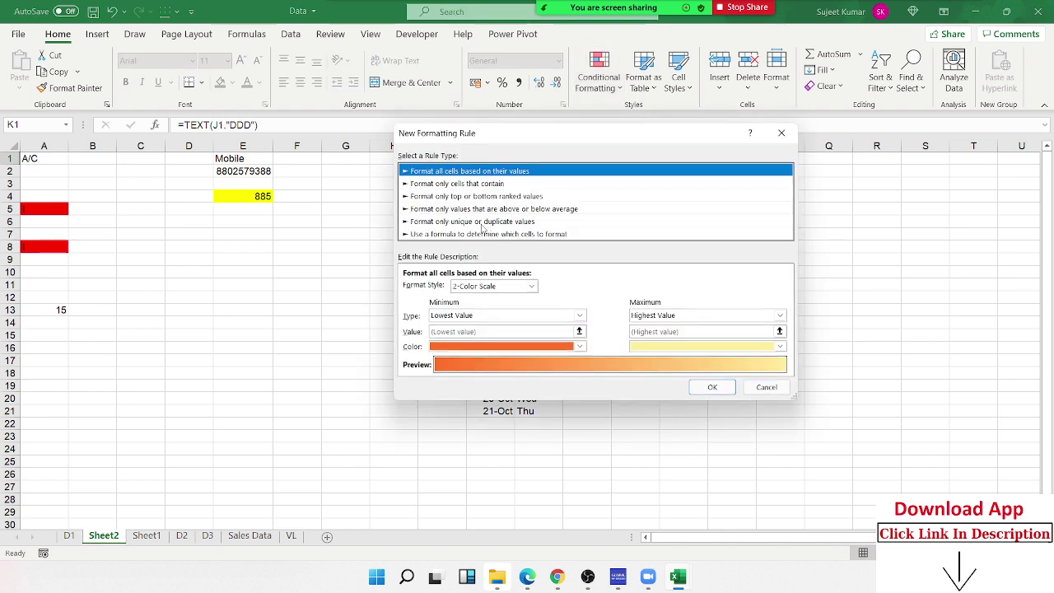
left_click(465, 234)
left_click_drag(483, 136, 708, 169)
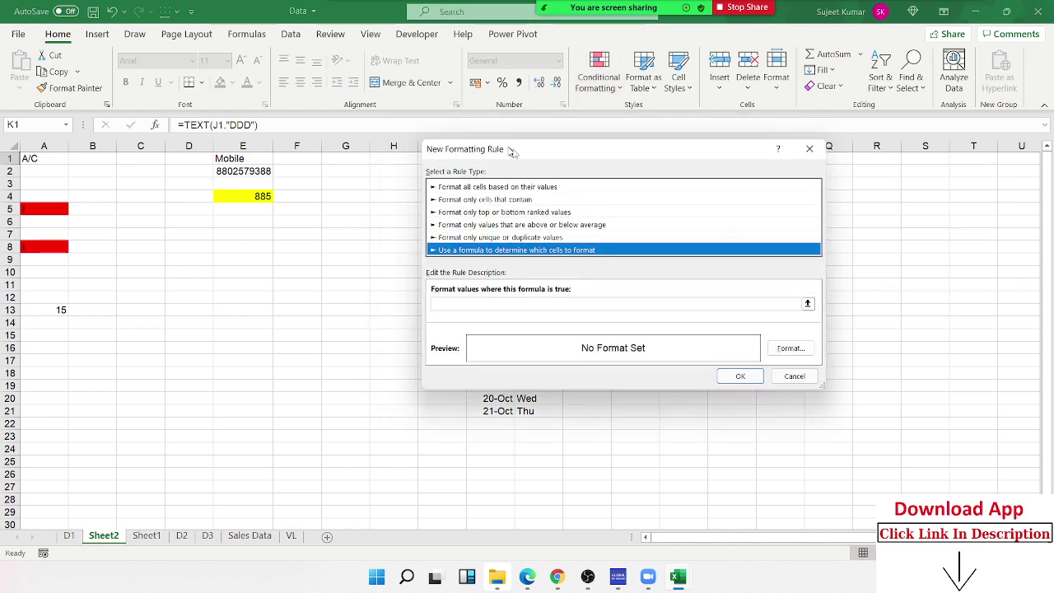
left_click(670, 320)
type("=or(K2")
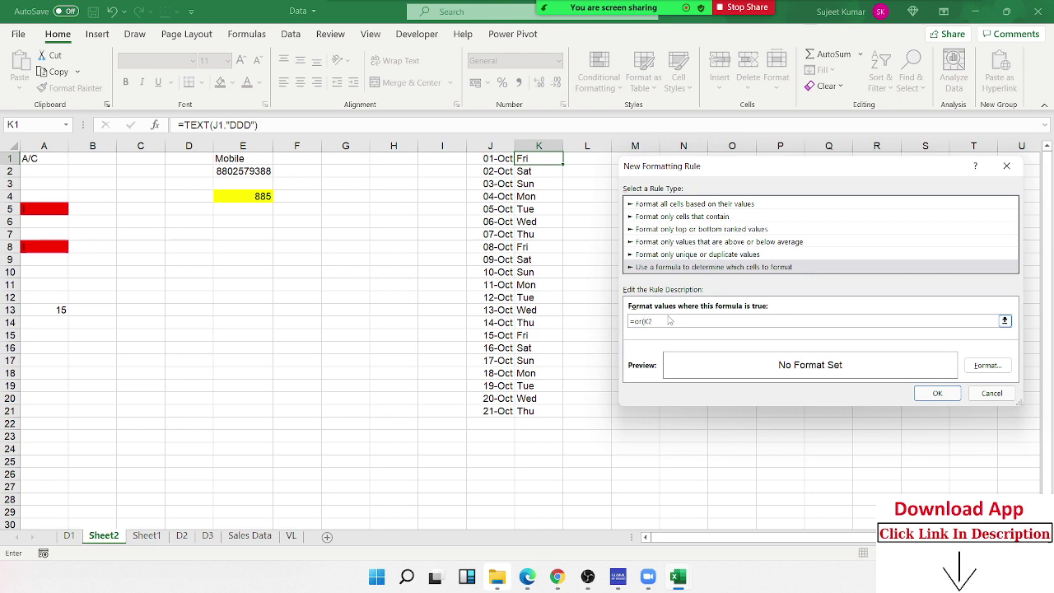
type("=\"Sa")
type("t\"")
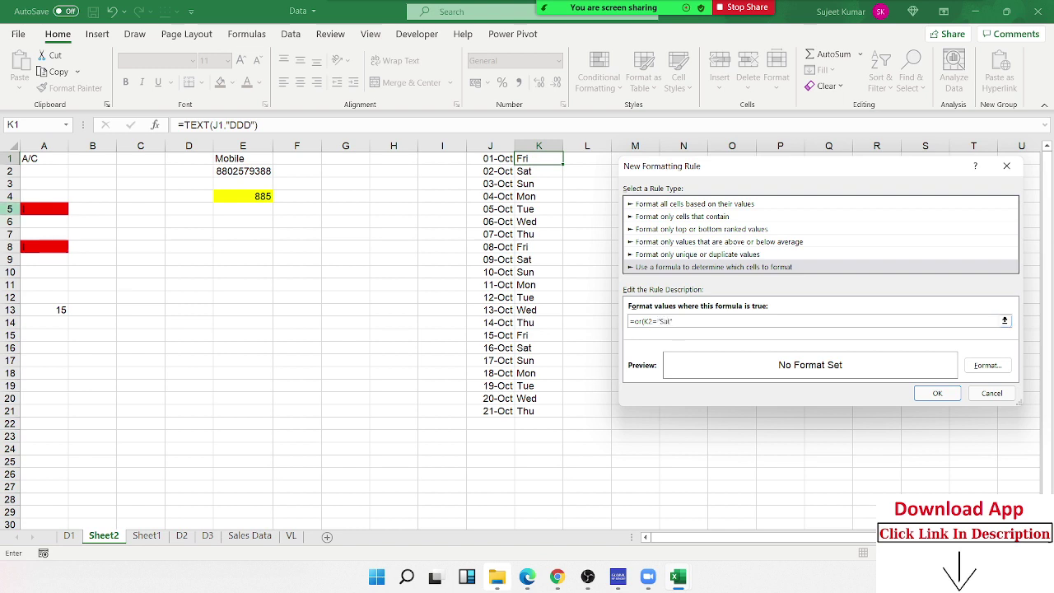
type(",")
type("=\"Sun")
Step: Give the weekend rule a yellow fill and save it
left_click(994, 371)
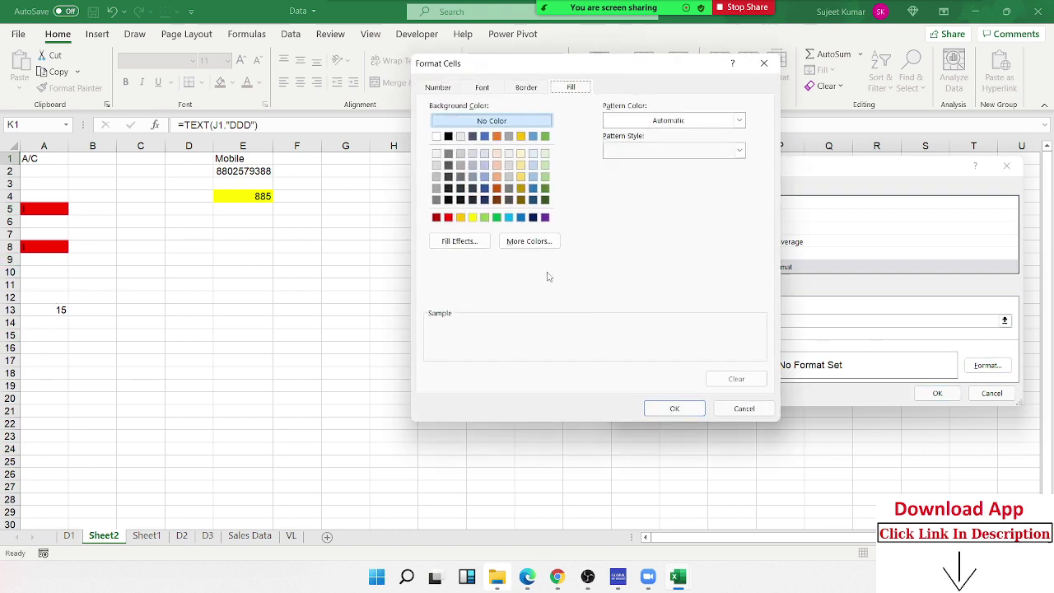
left_click(473, 217)
left_click(674, 409)
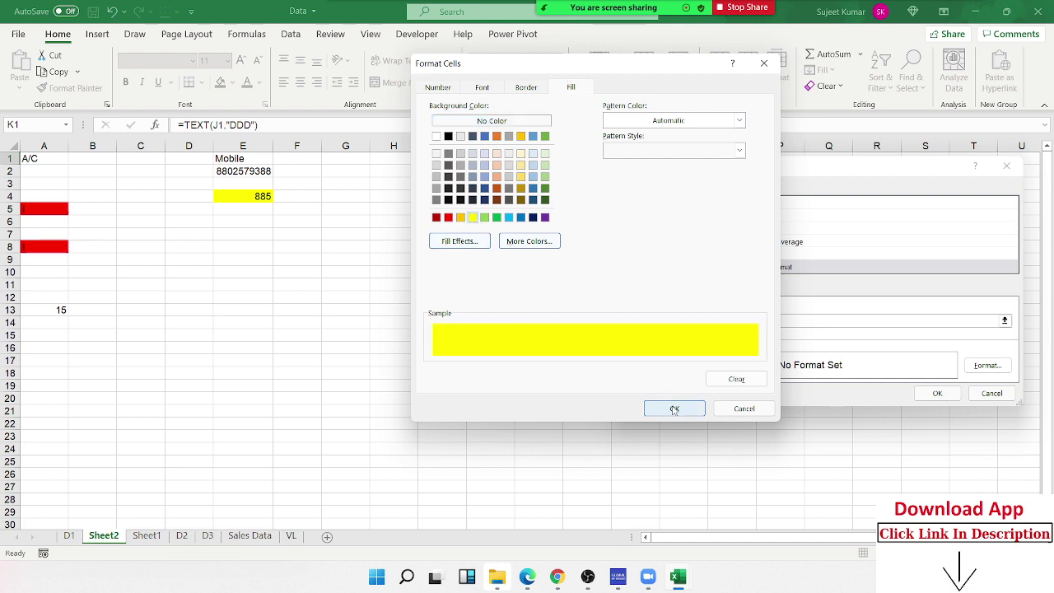
left_click(937, 394)
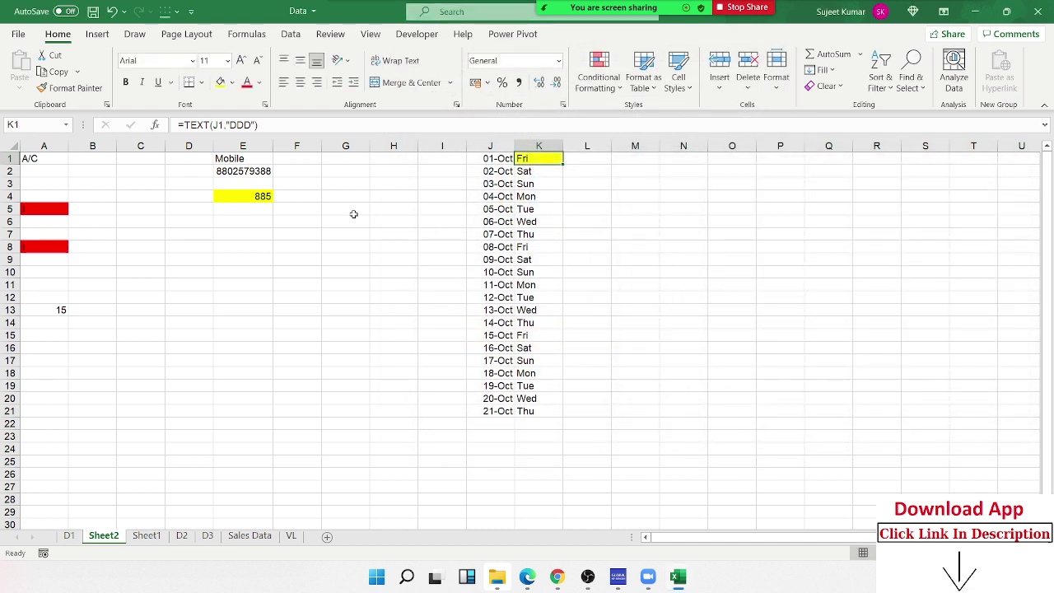
Step: Change the weekend rule to =OR(K1="Sat",K1="Sun") and copy K1's formatting with Format Painter
left_click(599, 74)
mouse_move(630, 182)
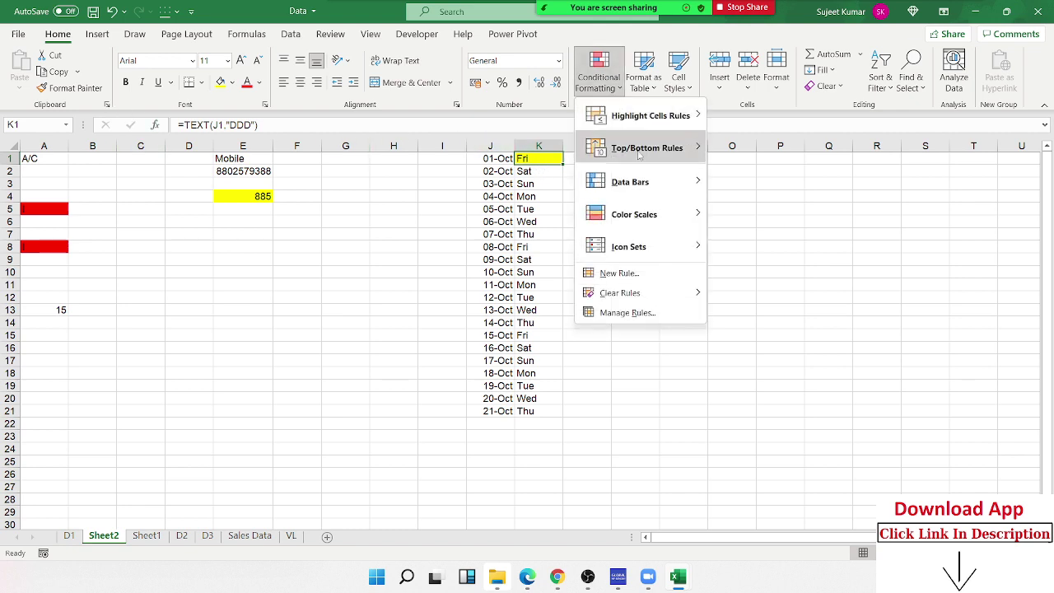
left_click(626, 312)
double_click(599, 272)
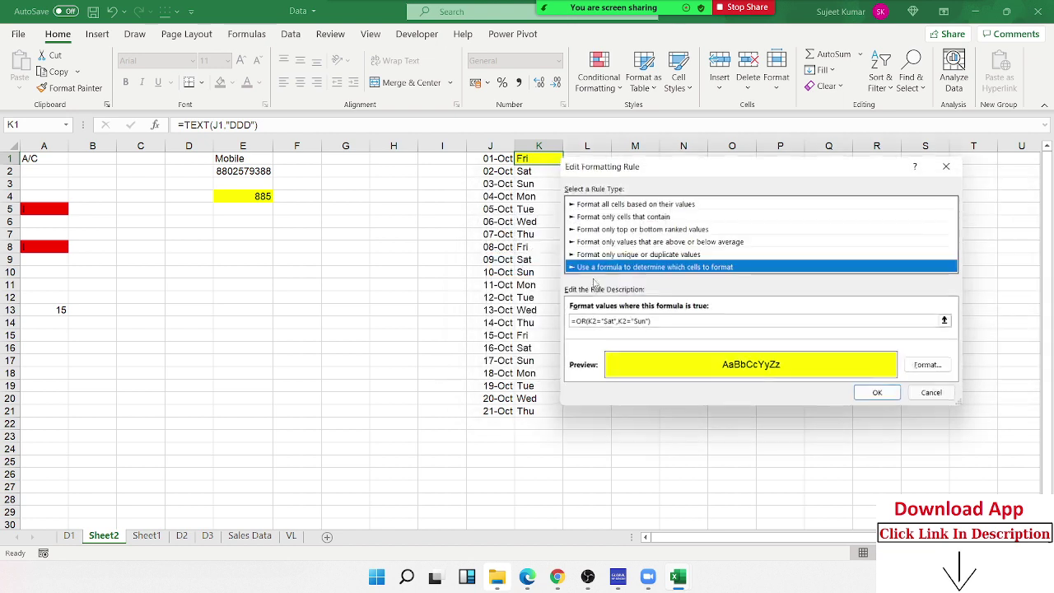
left_click(587, 321)
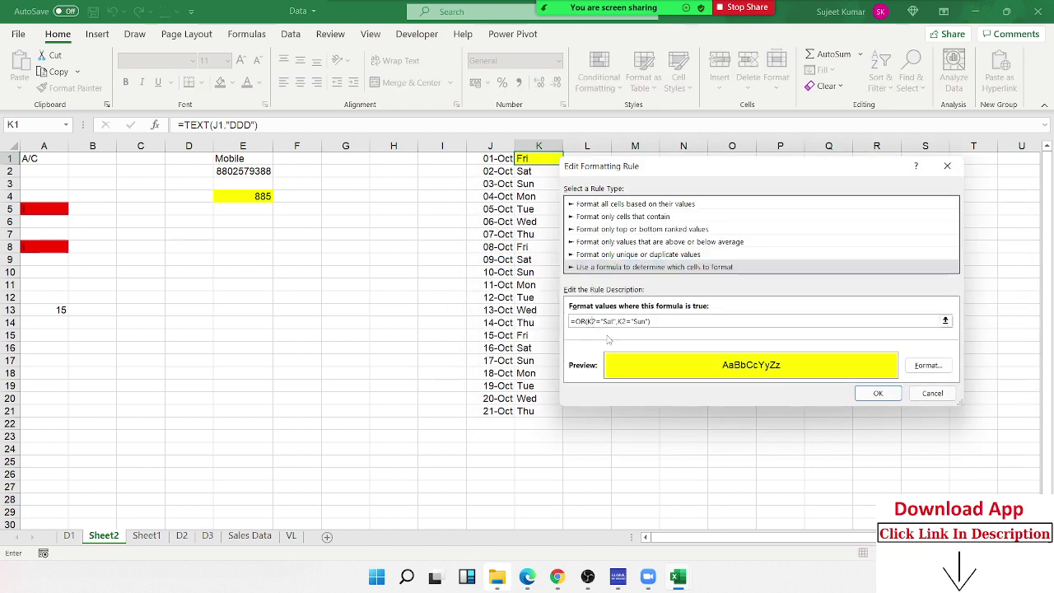
key("Delete")
type("1")
left_click(623, 321)
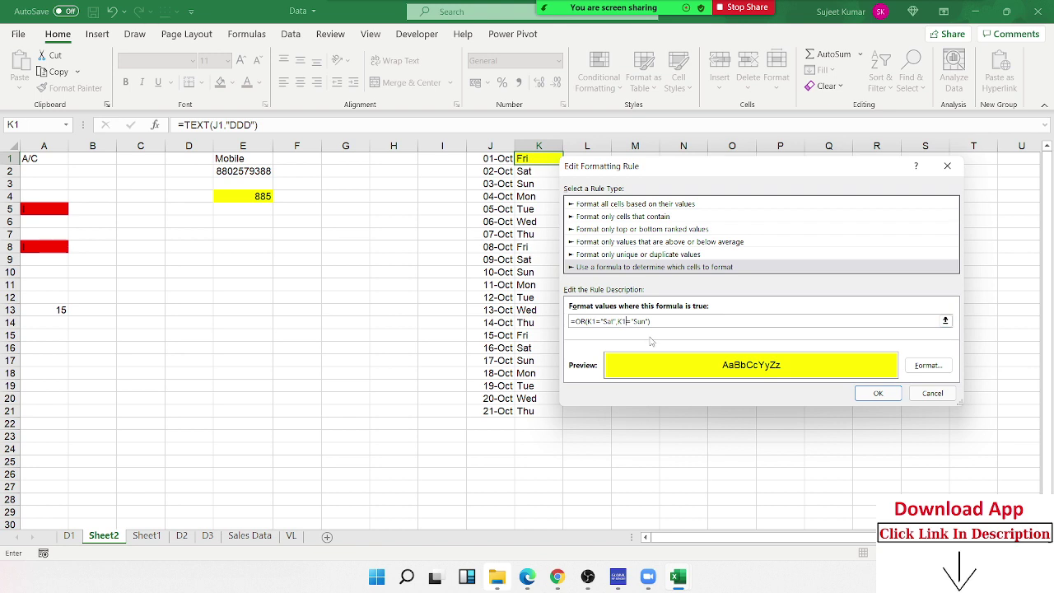
left_click(874, 394)
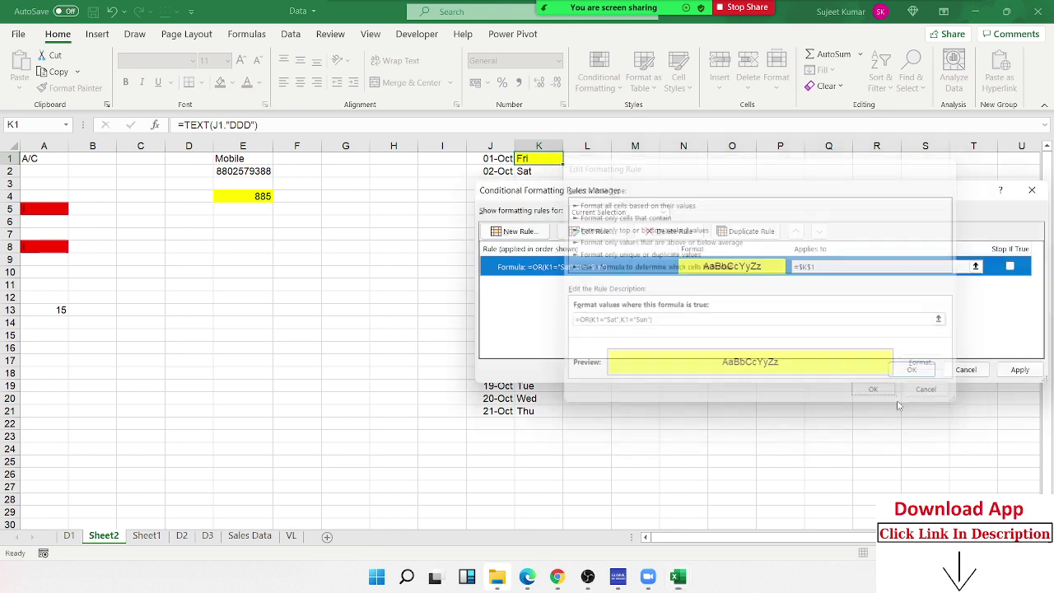
left_click(902, 362)
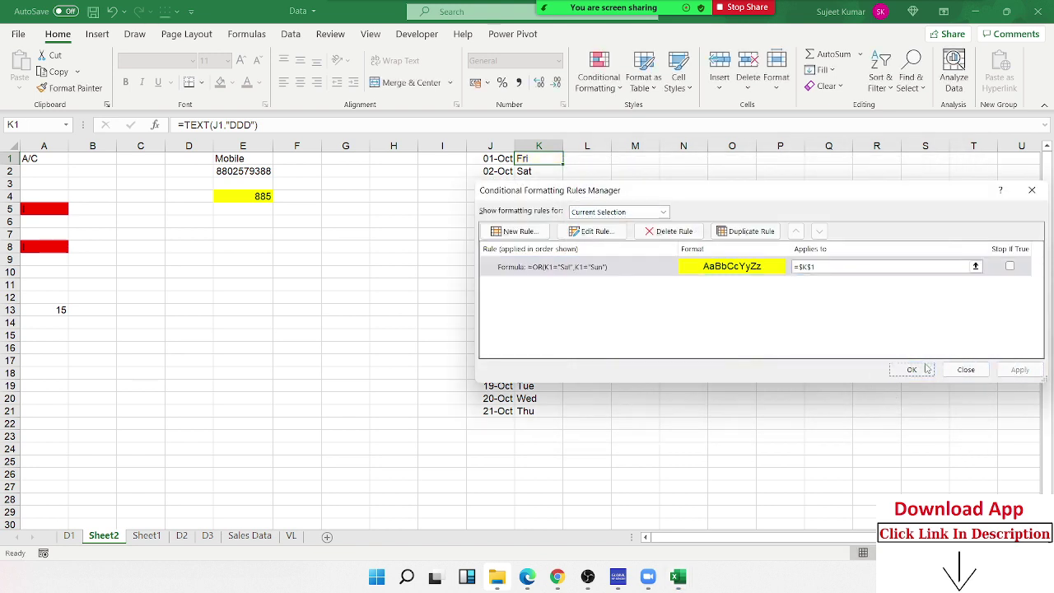
left_click(70, 88)
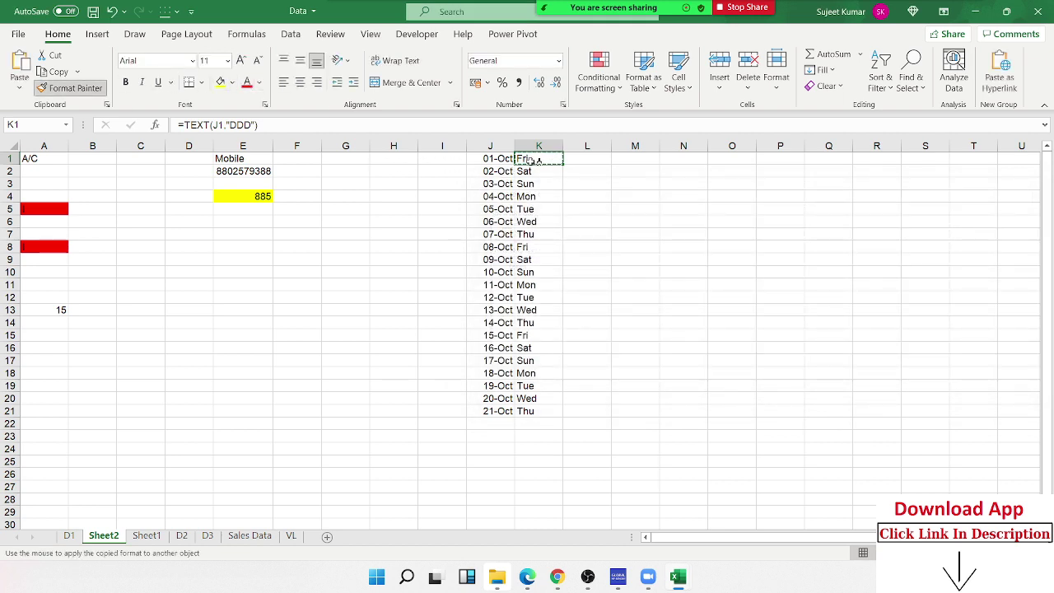
Step: Paint K1's weekend formatting down to K21 so every Sat and Sun is shaded yellow
left_click_drag(533, 161, 557, 407)
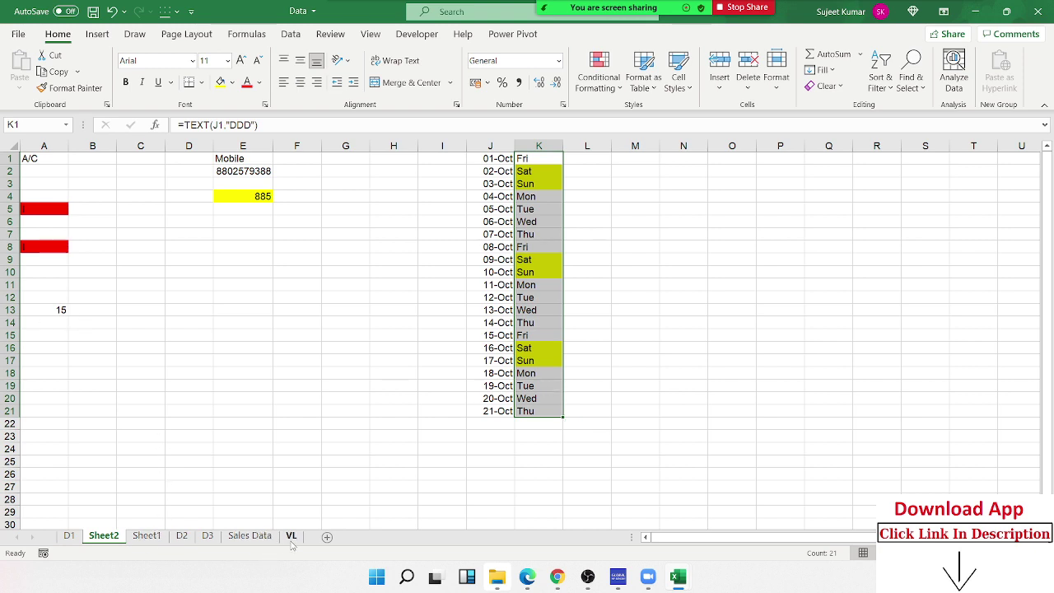
Step: On the Sales Data sheet, rename header C1 from Amt to Score
left_click(263, 536)
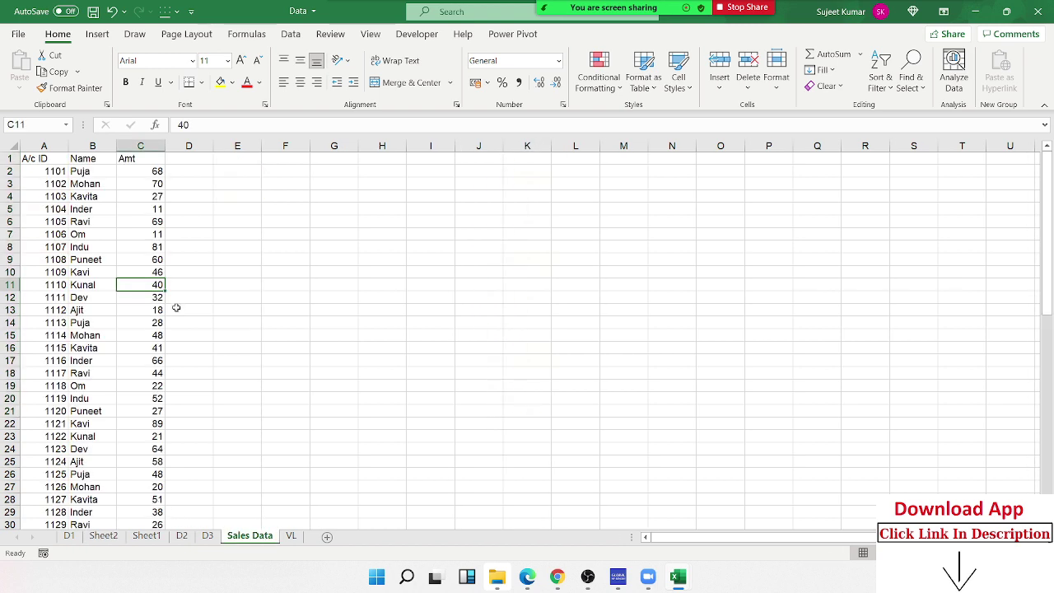
left_click(142, 158)
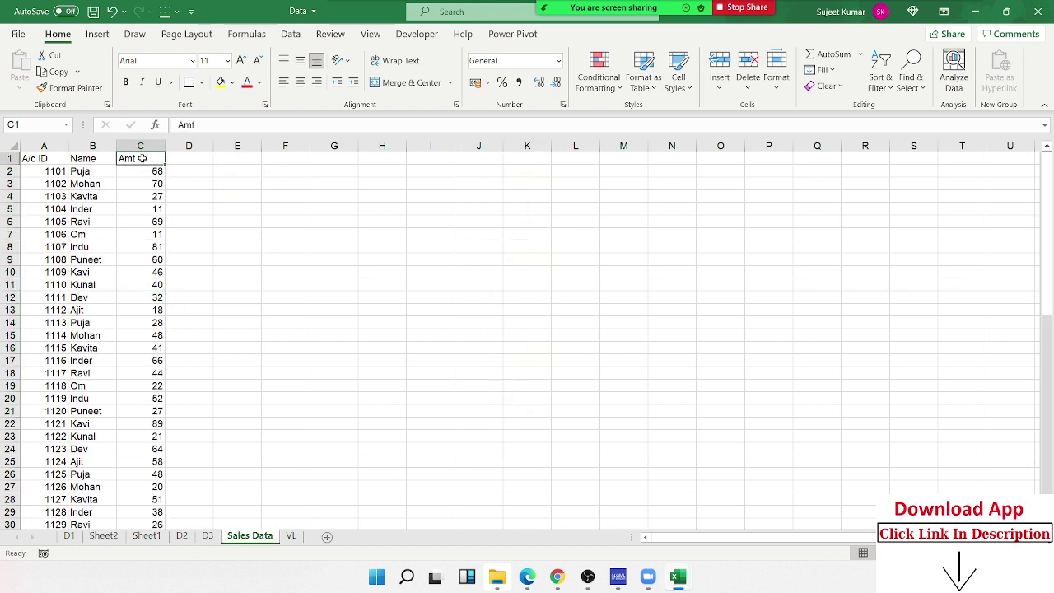
type("S")
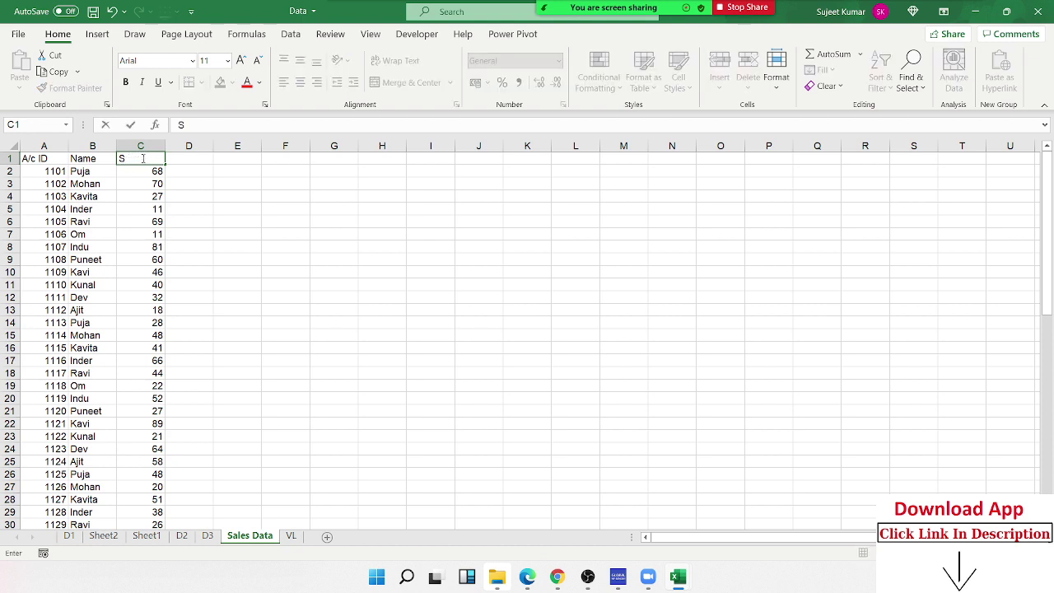
type("co")
type("re")
key("Return")
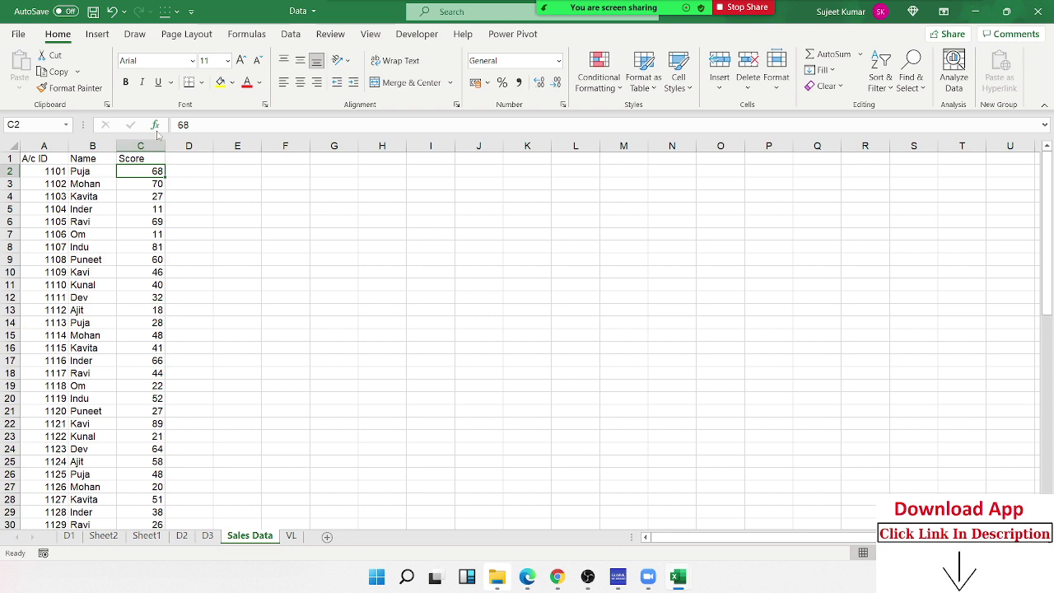
Step: Select the Score column and browse icon set formatting without applying any
left_click(155, 124)
key("Escape")
left_click(153, 145)
left_click(599, 67)
mouse_move(639, 246)
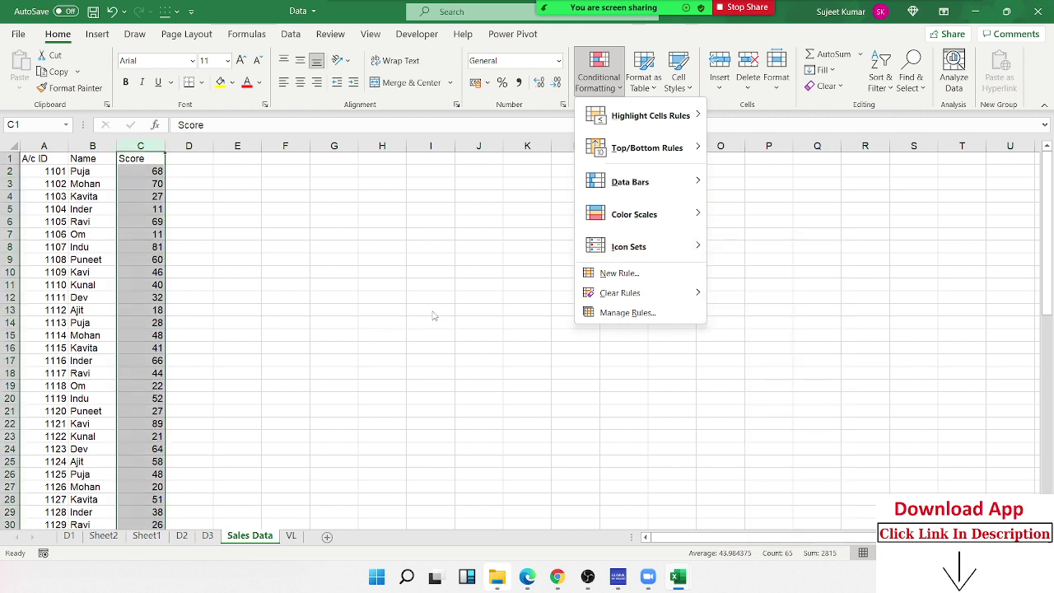
left_click(263, 173)
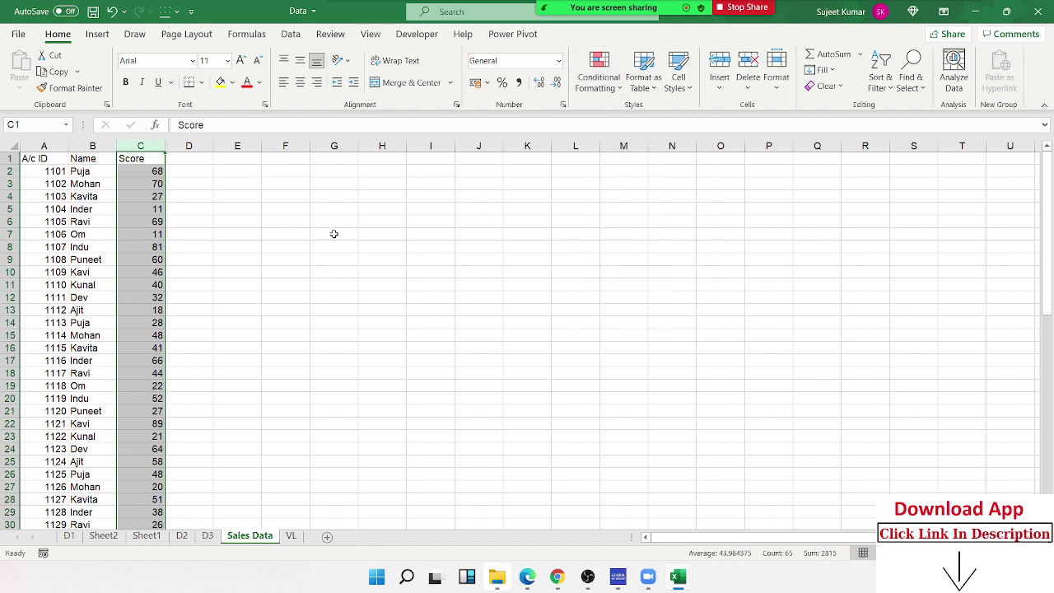
left_click(215, 213)
left_click(158, 189)
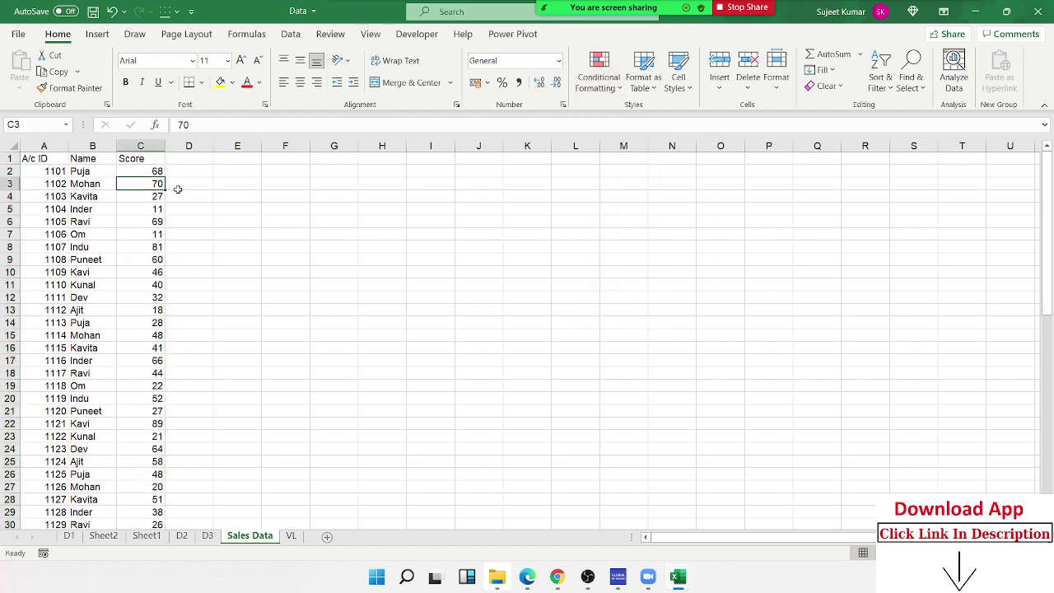
left_click(290, 168)
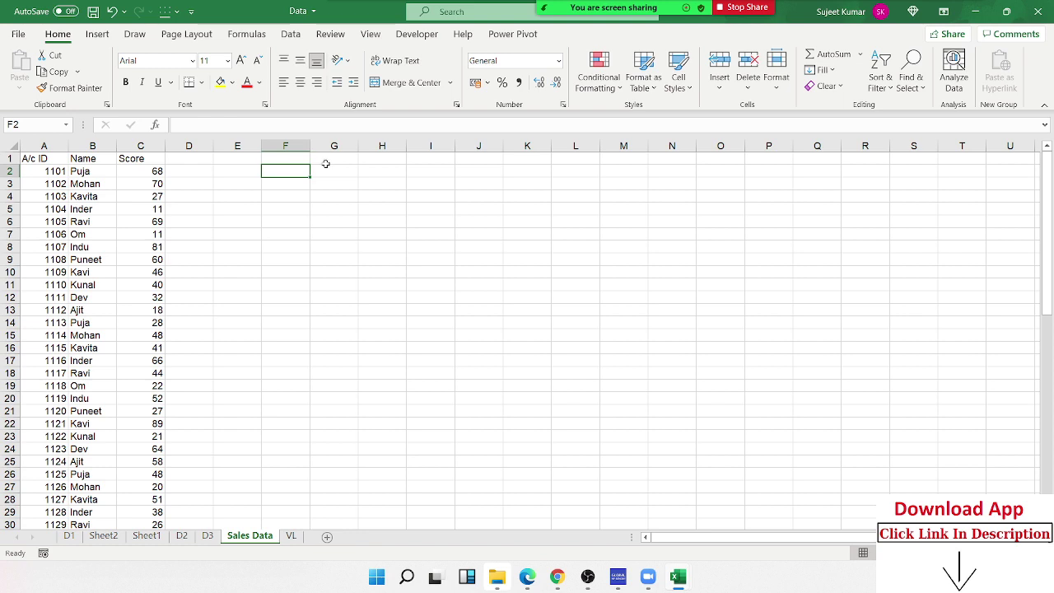
Step: Enter the legend in F2:G4: >60 Pass, 40-60 Re-Test, <40 Fail
type(">60")
left_click(326, 164)
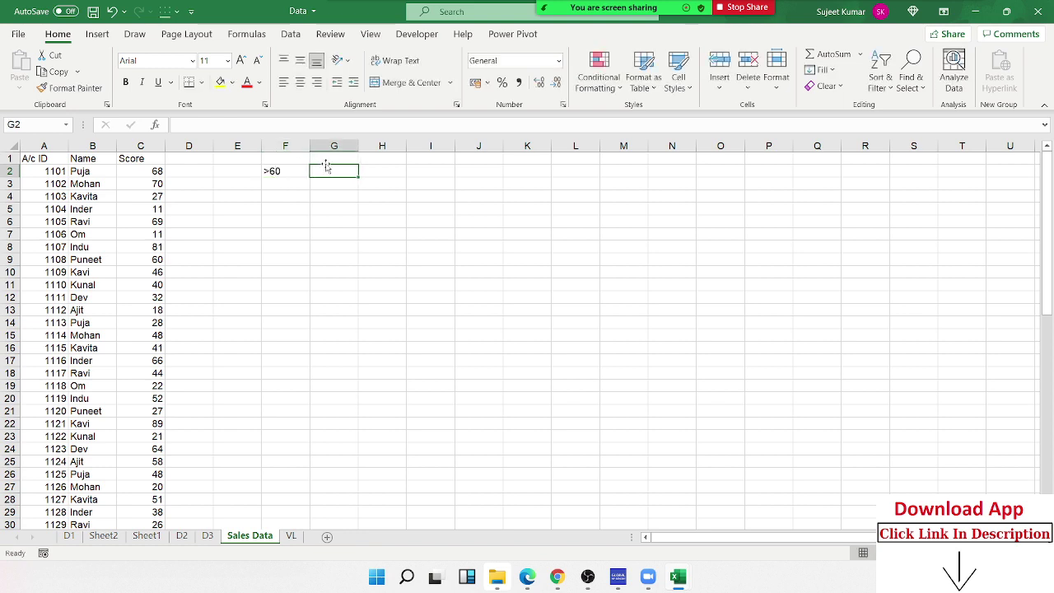
type("Pass")
key("Return")
key("Left")
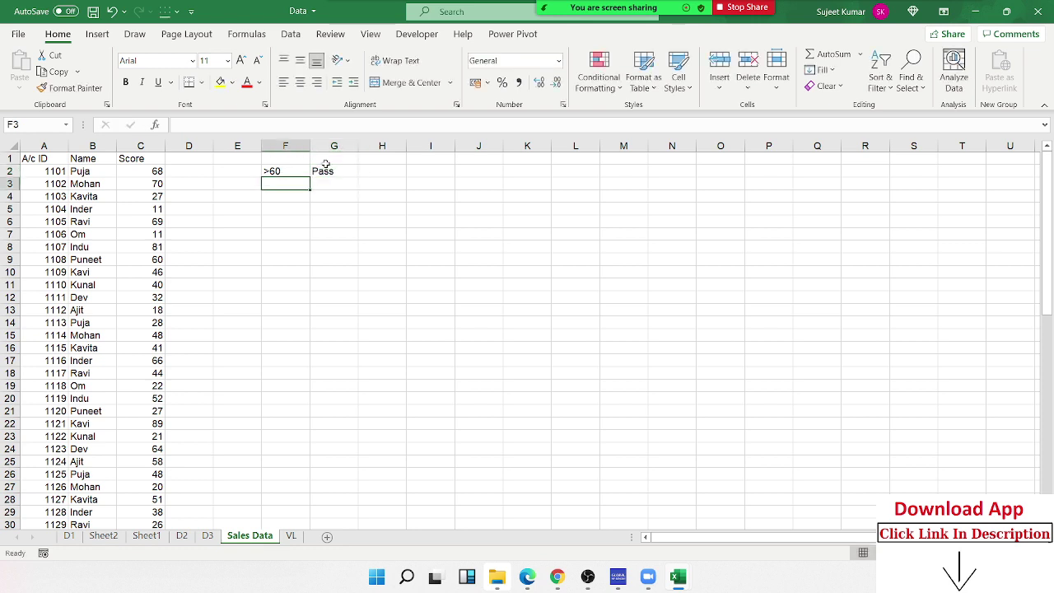
type("40-")
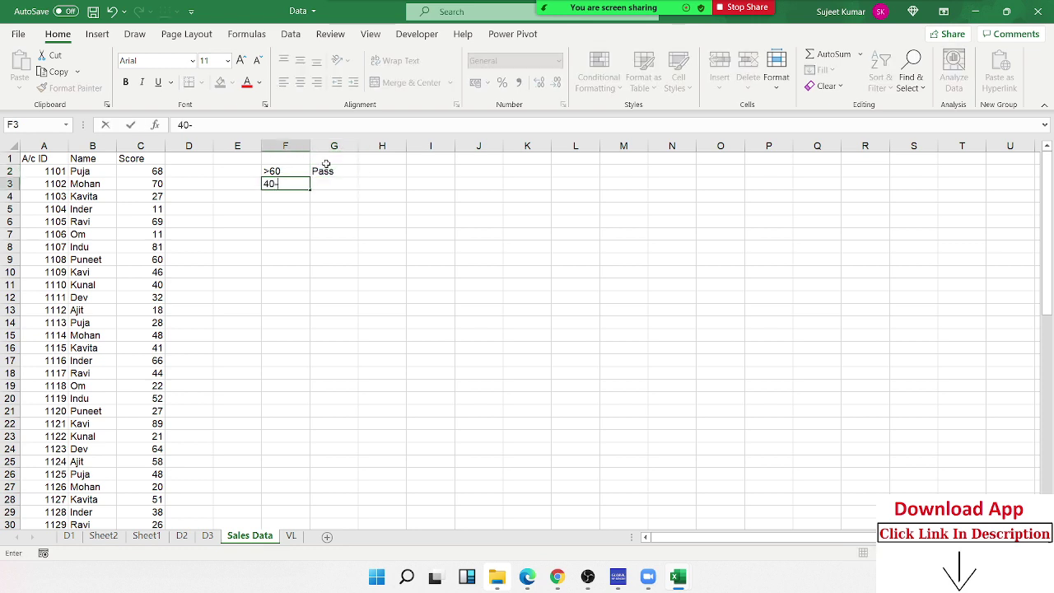
type("60")
key("Tab")
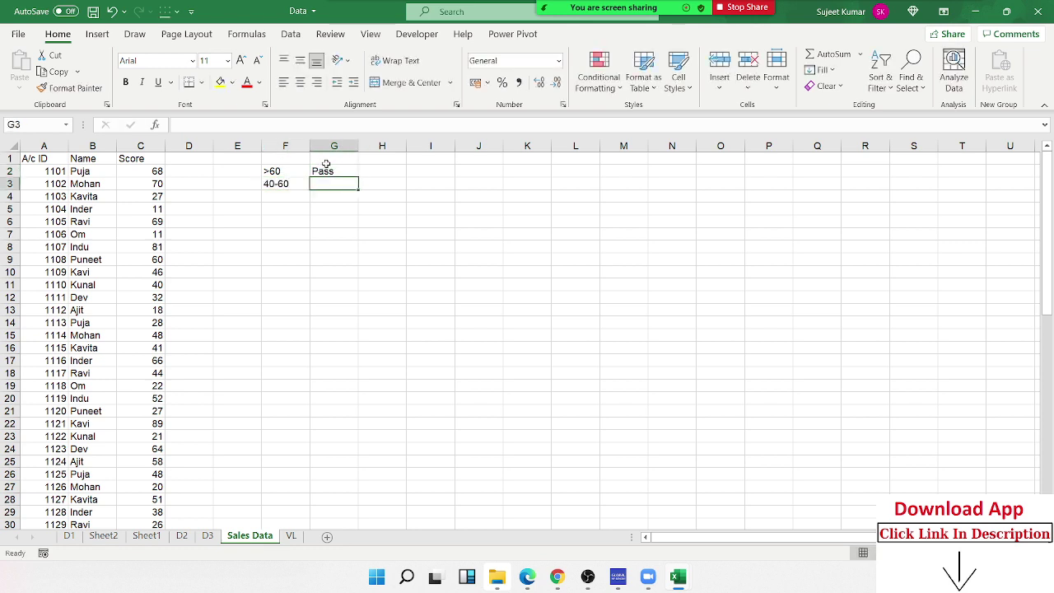
type("Re-")
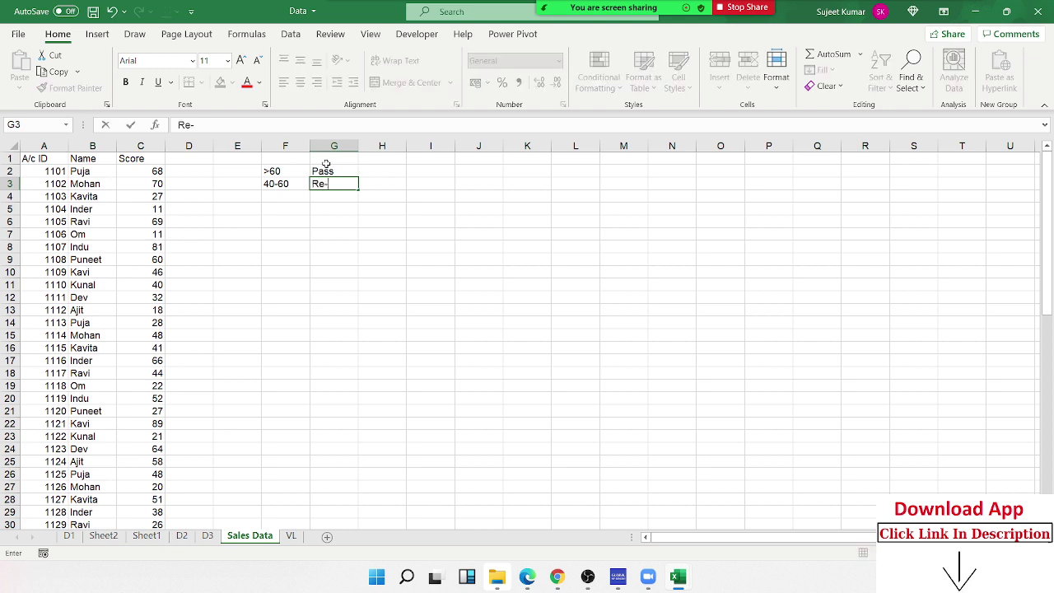
type("Test")
key("Return")
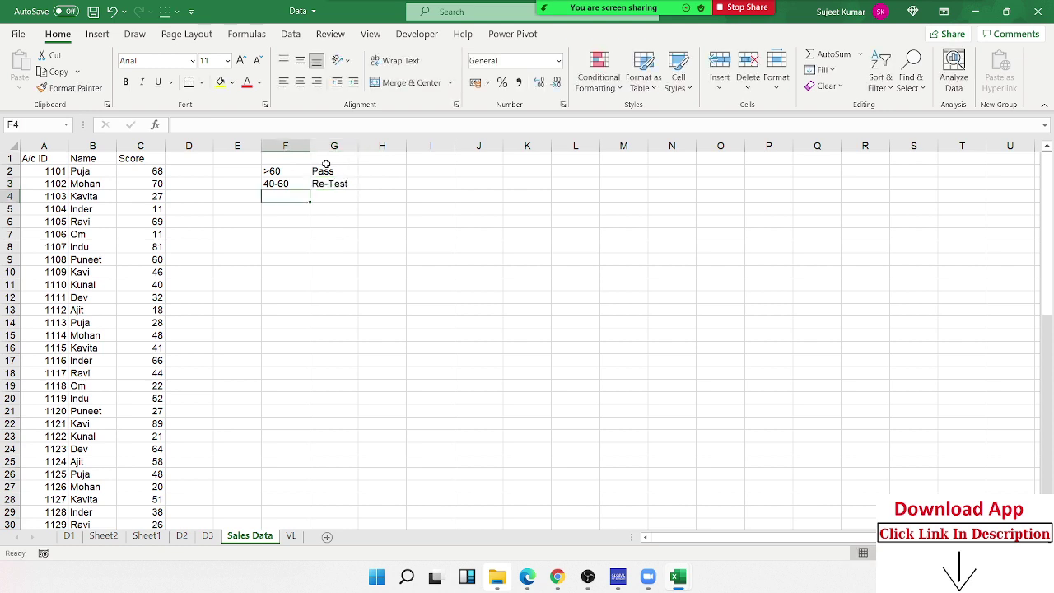
type("<")
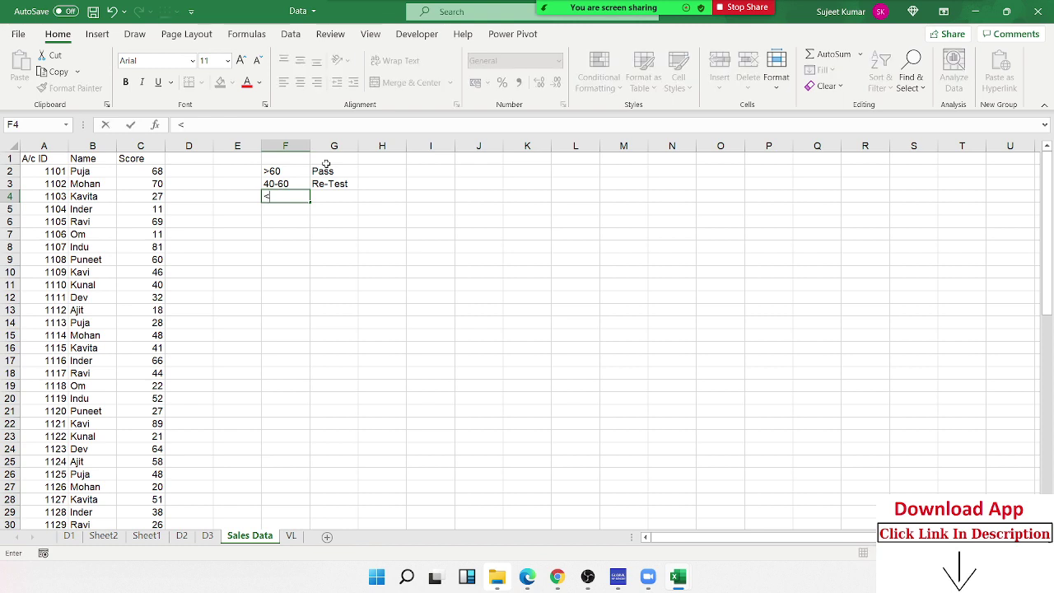
type("40")
key("Tab")
type("Fai")
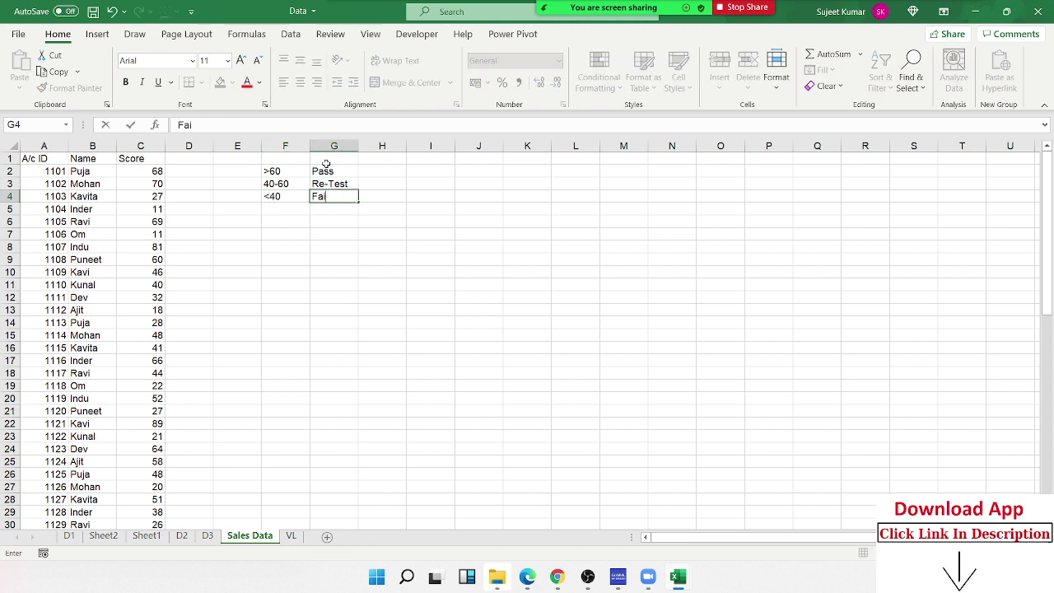
type("l")
key("Return")
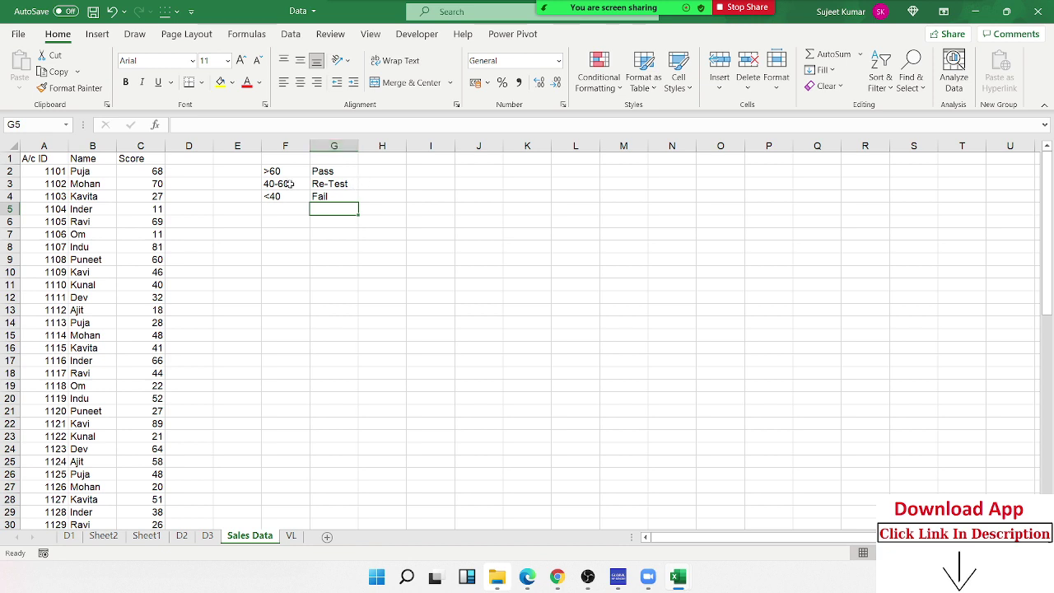
Step: Select the legend ranges, then select the Score column down to its last value
left_click_drag(284, 197, 283, 171)
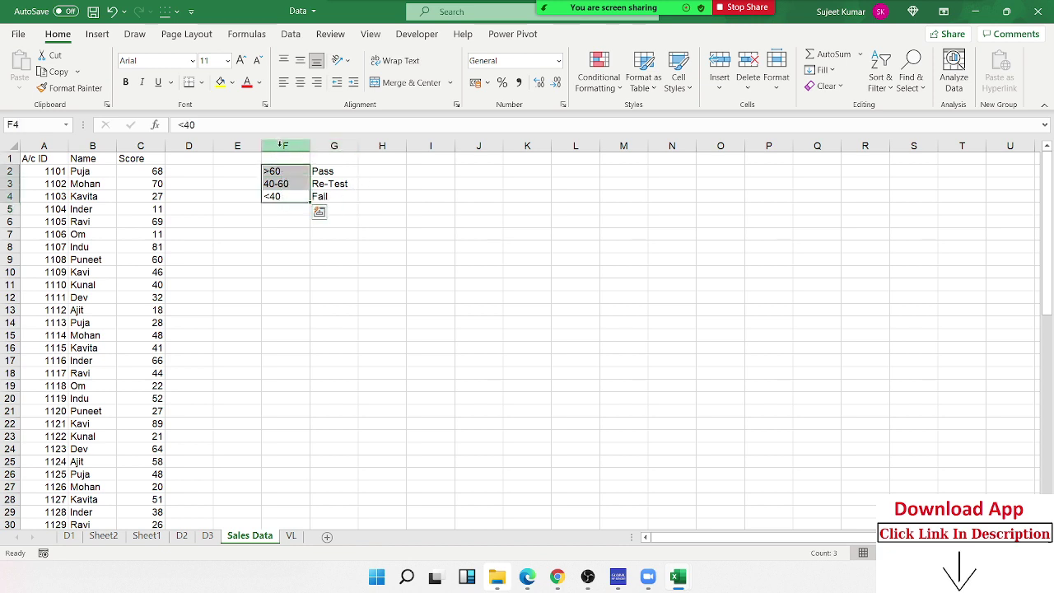
left_click_drag(340, 197, 337, 171)
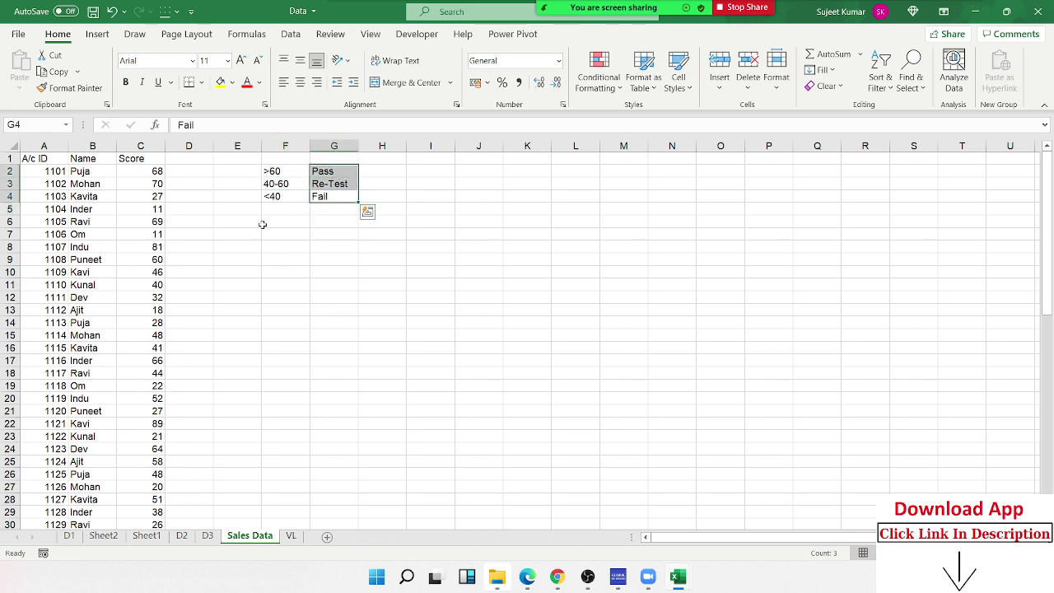
left_click(267, 198)
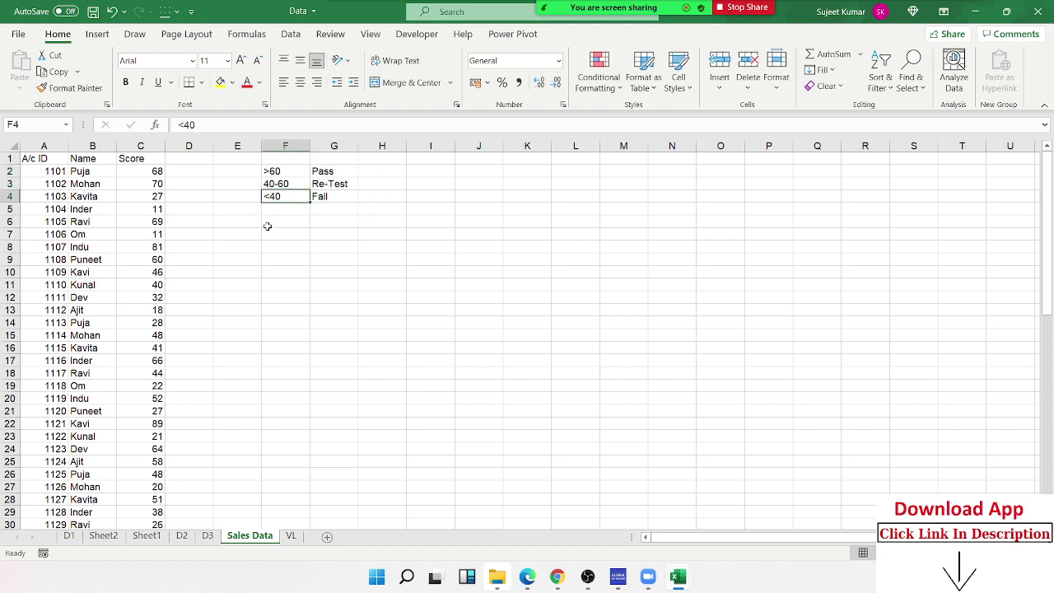
left_click(136, 157)
key("ctrl+shift+Down")
Step: Apply the 3 Symbols icon set (check, exclamation, cross) to the Score column
left_click(598, 78)
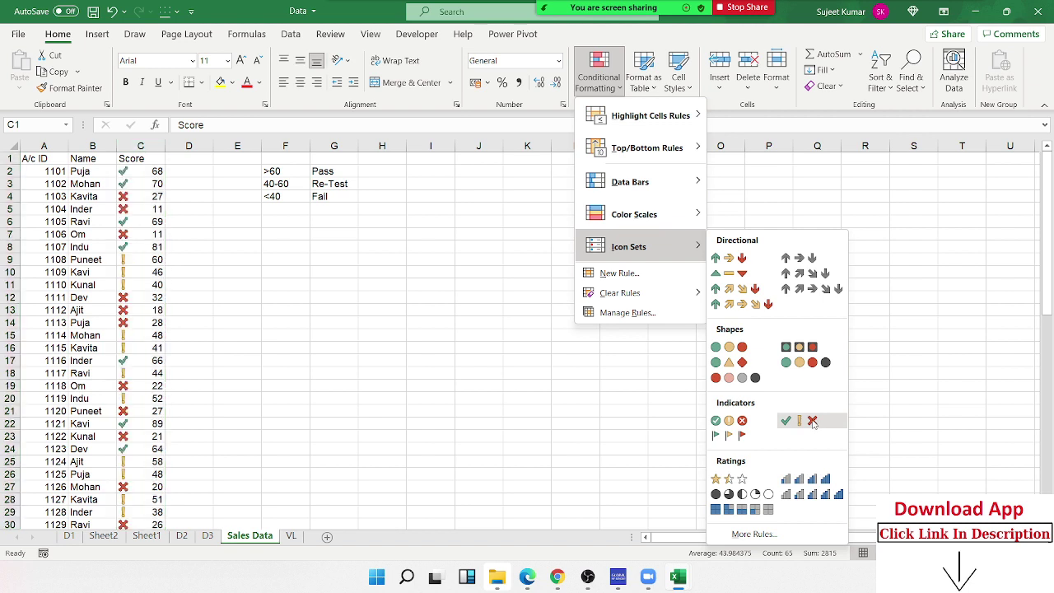
left_click(812, 421)
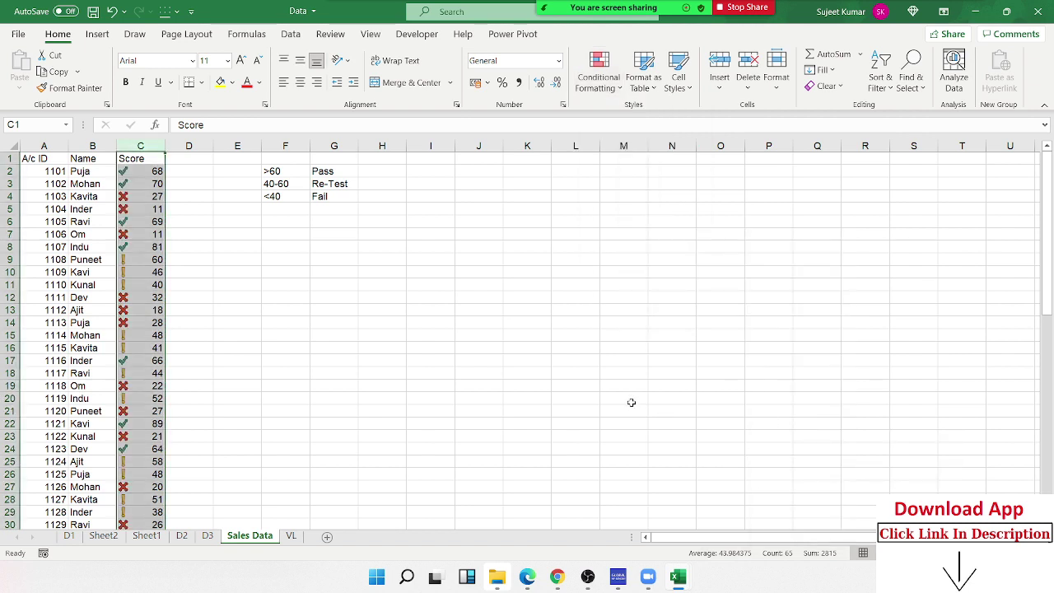
left_click(295, 197)
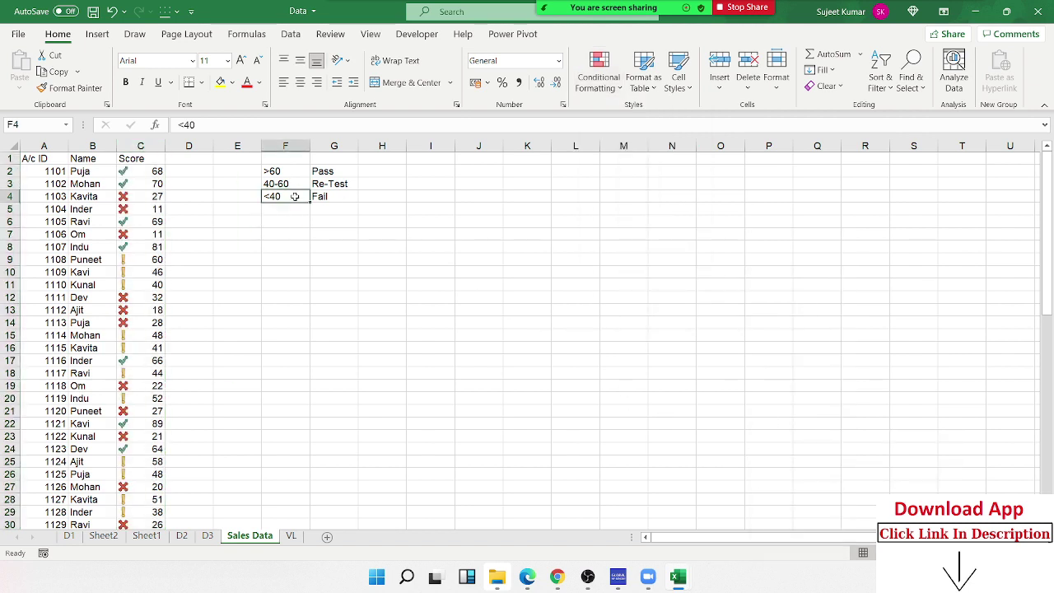
left_click(140, 146)
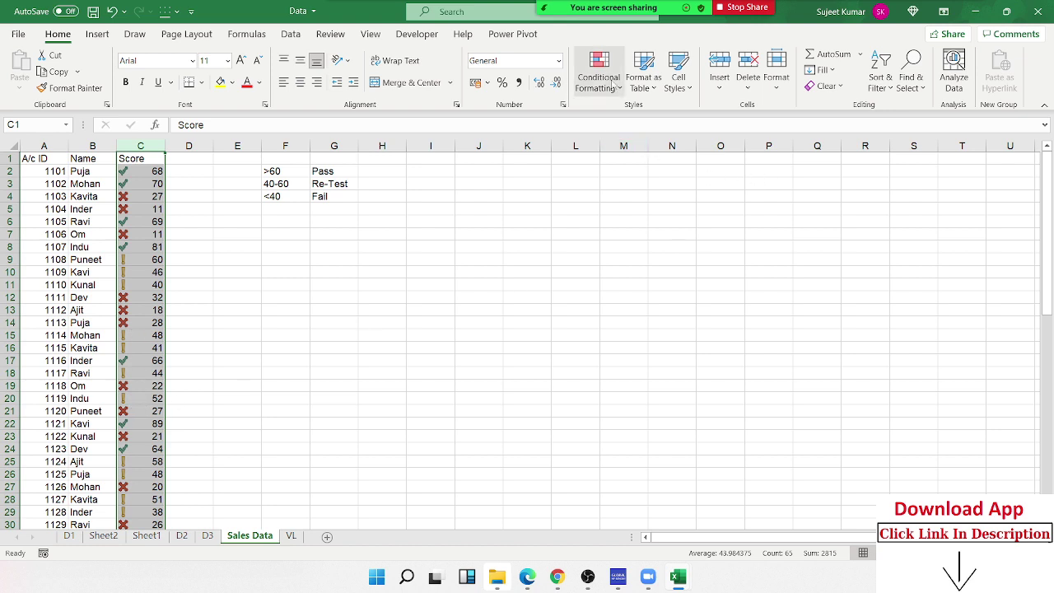
Step: Edit the Score column's Icon Set rule and set both threshold types to Number
left_click(610, 86)
left_click(622, 318)
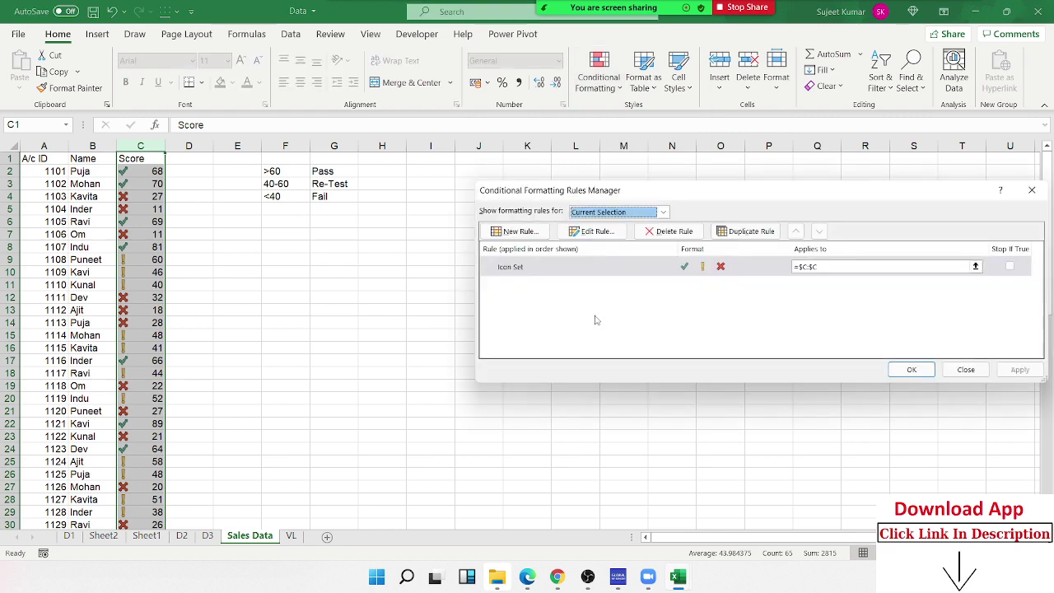
double_click(556, 272)
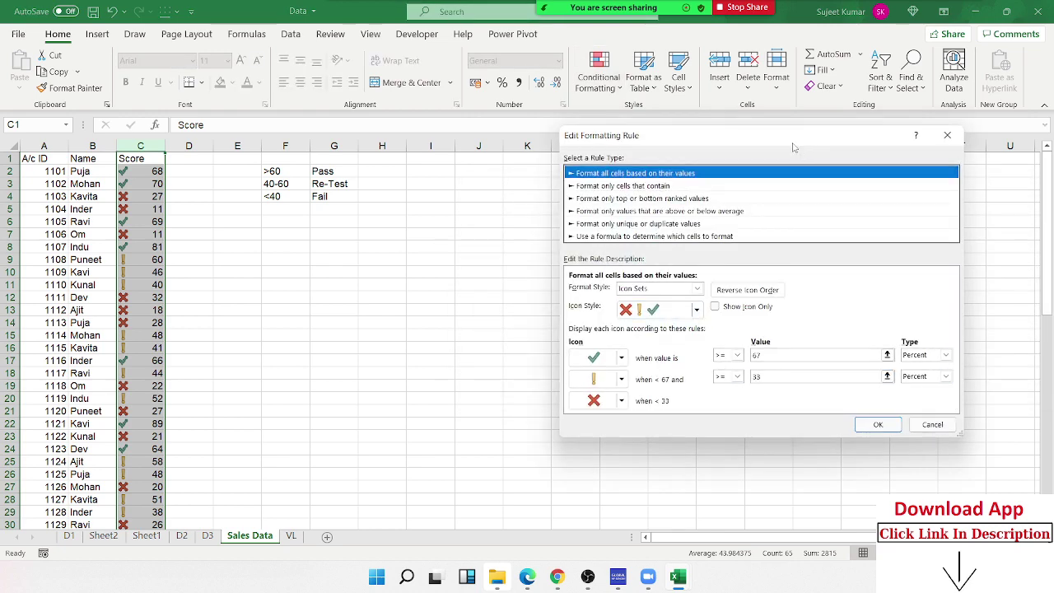
left_click_drag(793, 147, 671, 118)
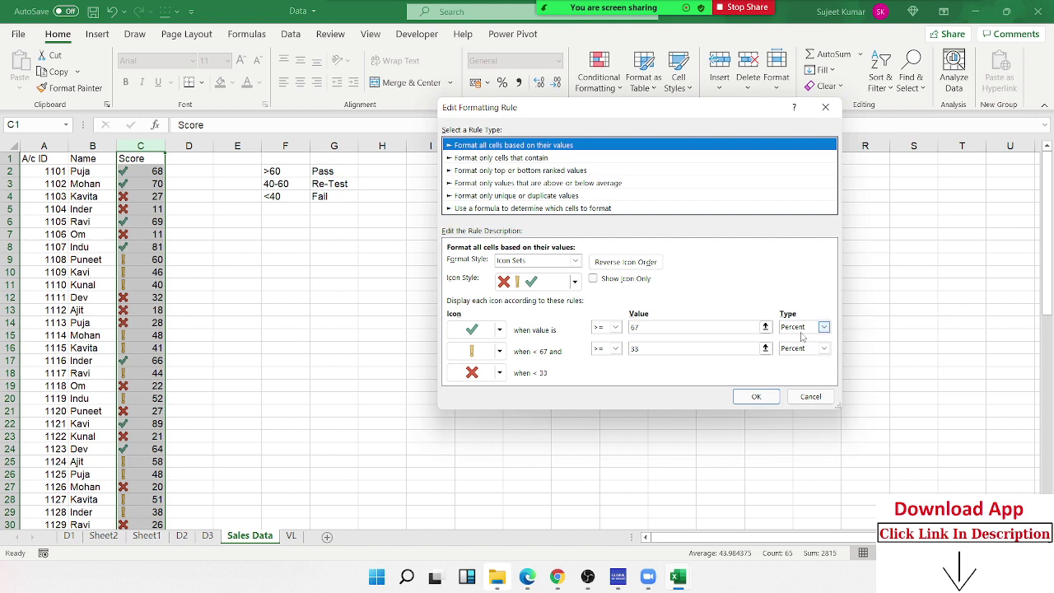
left_click(802, 333)
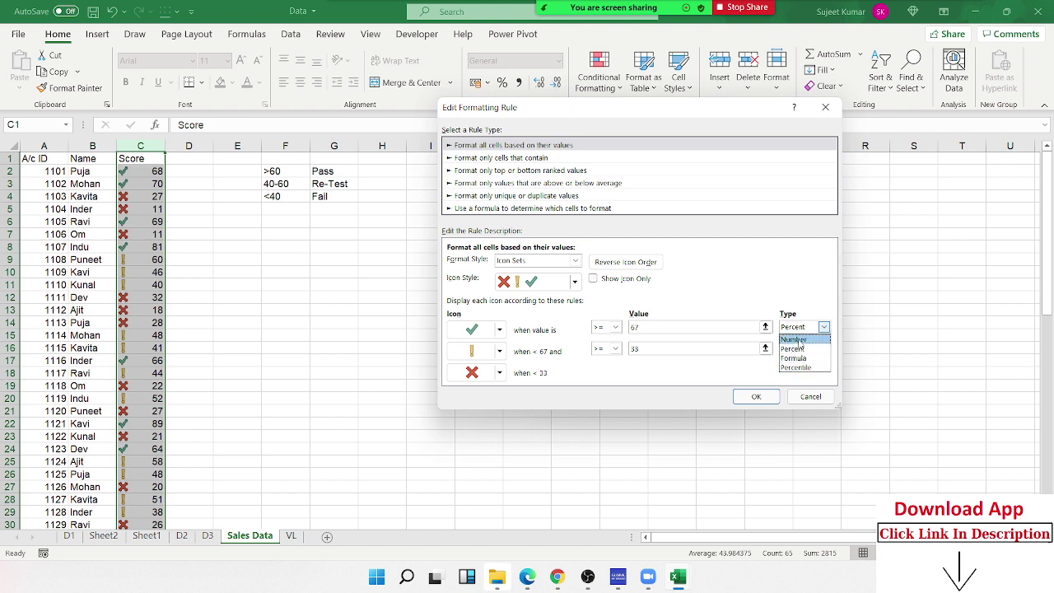
left_click(795, 339)
left_click(803, 349)
left_click(803, 360)
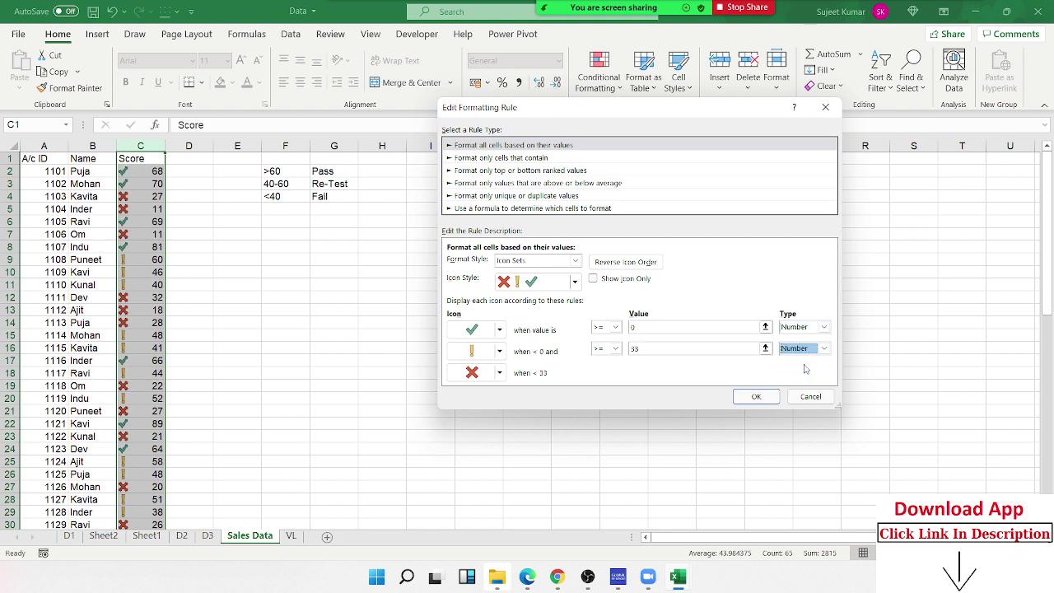
Step: Enter thresholds 60 and 40 and apply the updated rule to the Score column
left_click(651, 328)
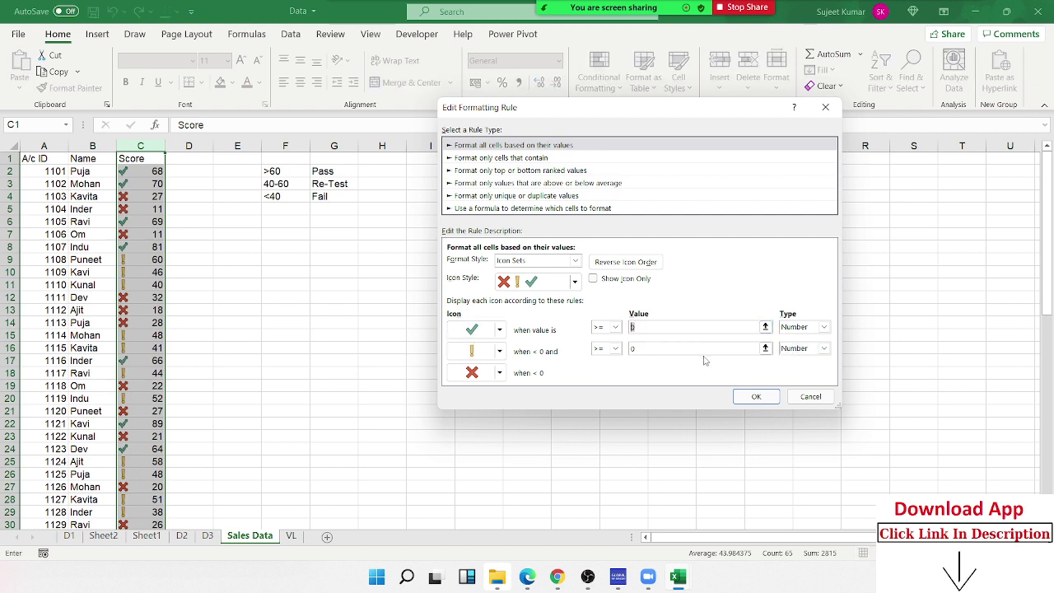
type("60")
left_click(638, 354)
double_click(632, 349)
left_click(634, 329)
double_click(650, 352)
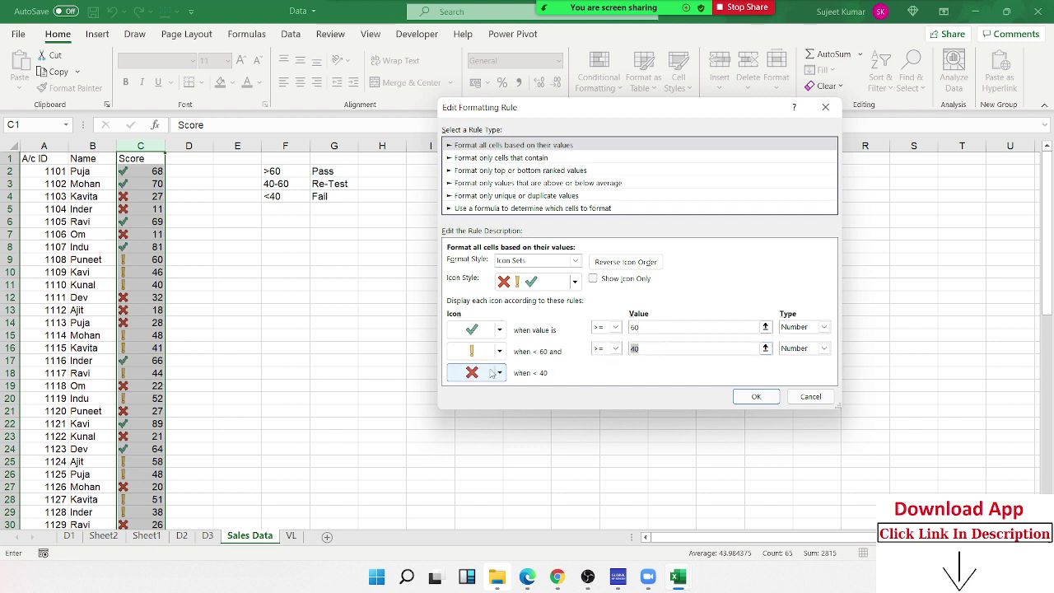
left_click(751, 397)
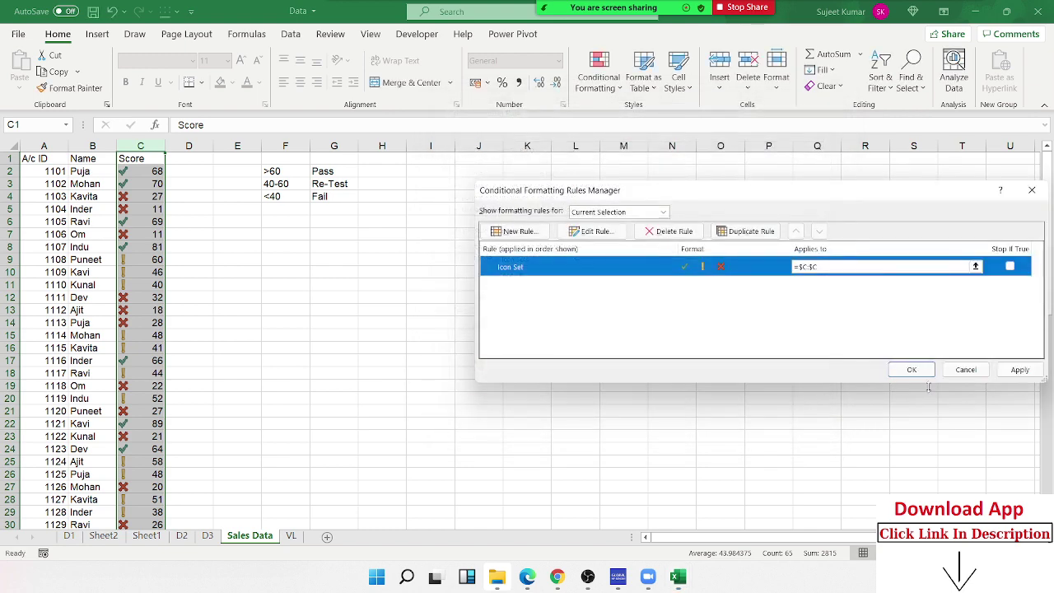
left_click(1018, 370)
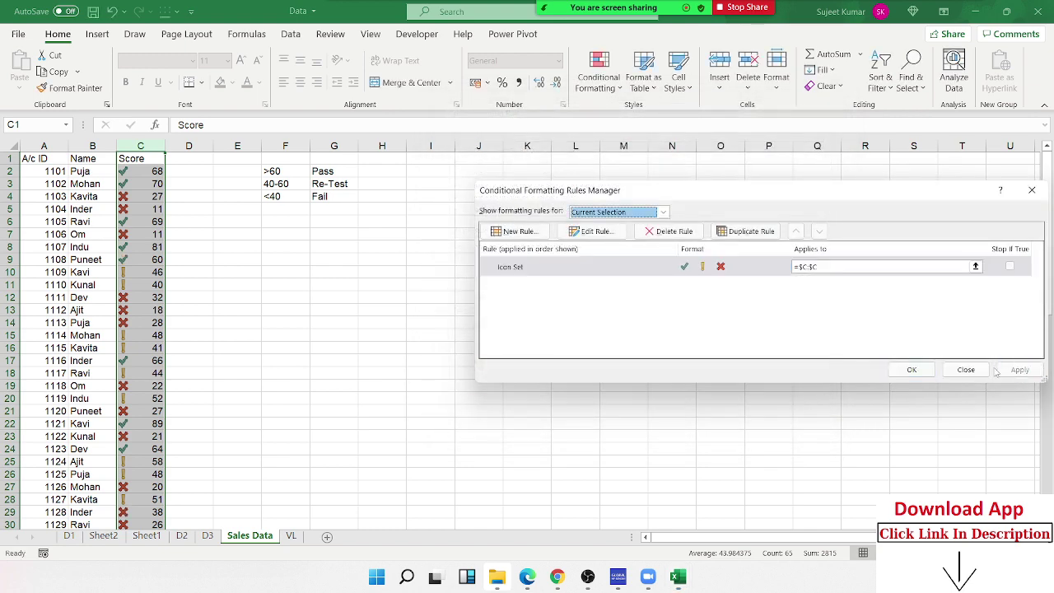
left_click(929, 375)
left_click(354, 285)
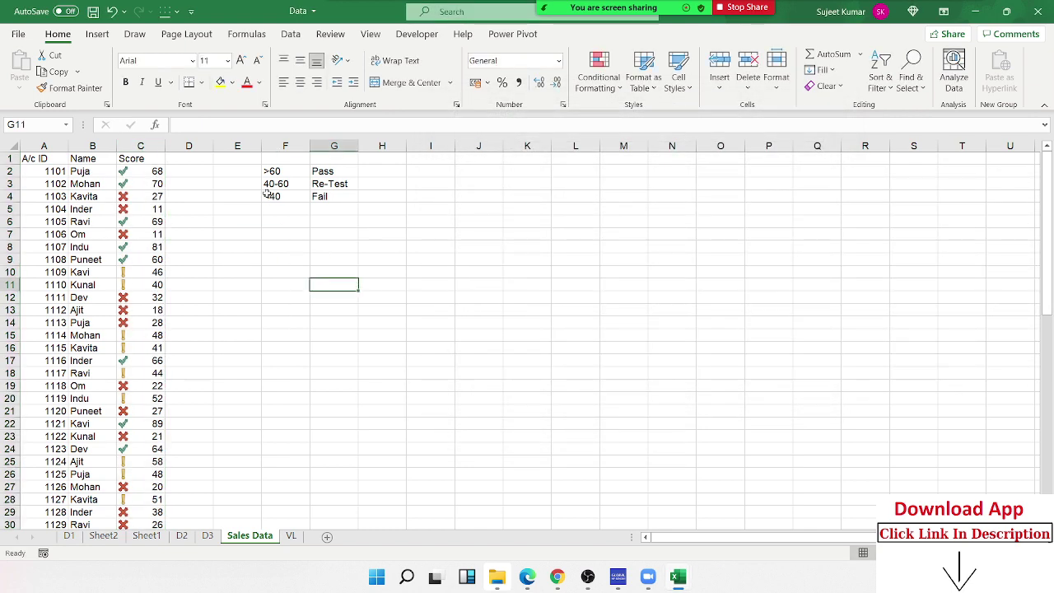
Step: Enter 3, 2, 1 in E2:E4 beside the legend and select them
left_click(254, 171)
type("3 ")
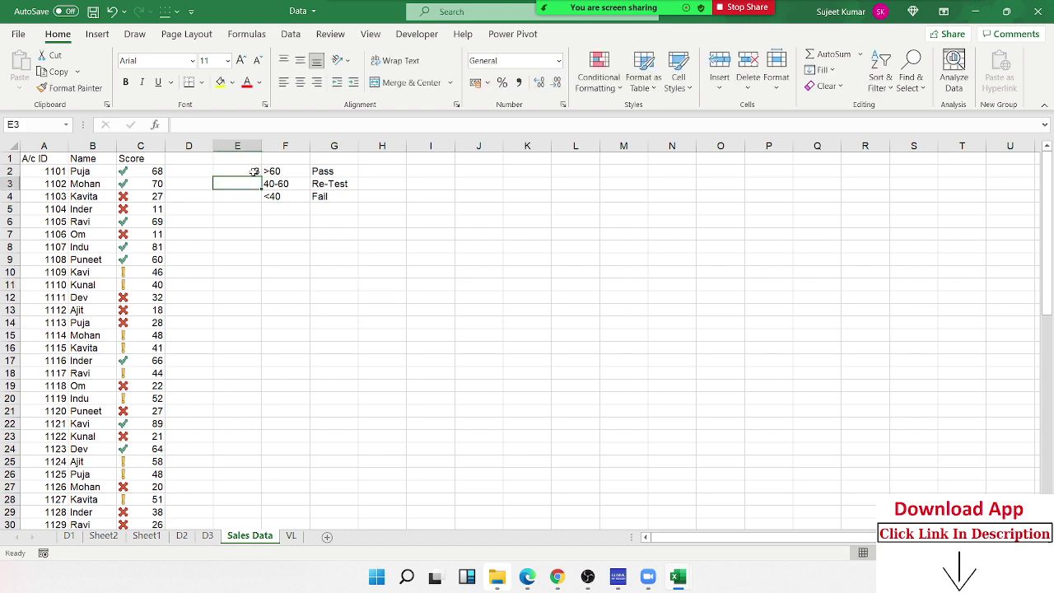
type("2 1")
key("Return")
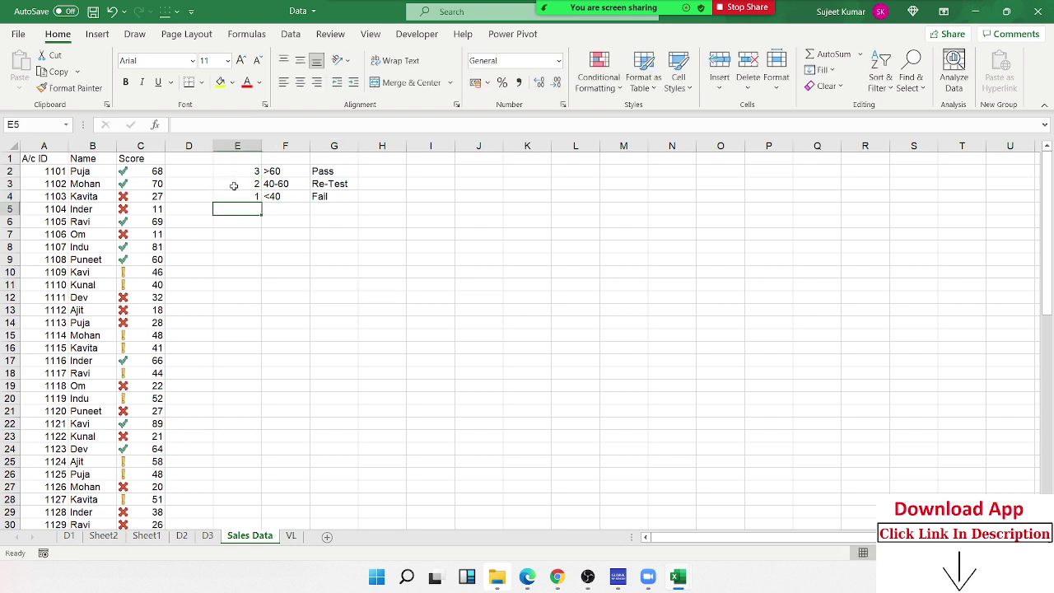
left_click(233, 187)
left_click_drag(235, 197, 229, 169)
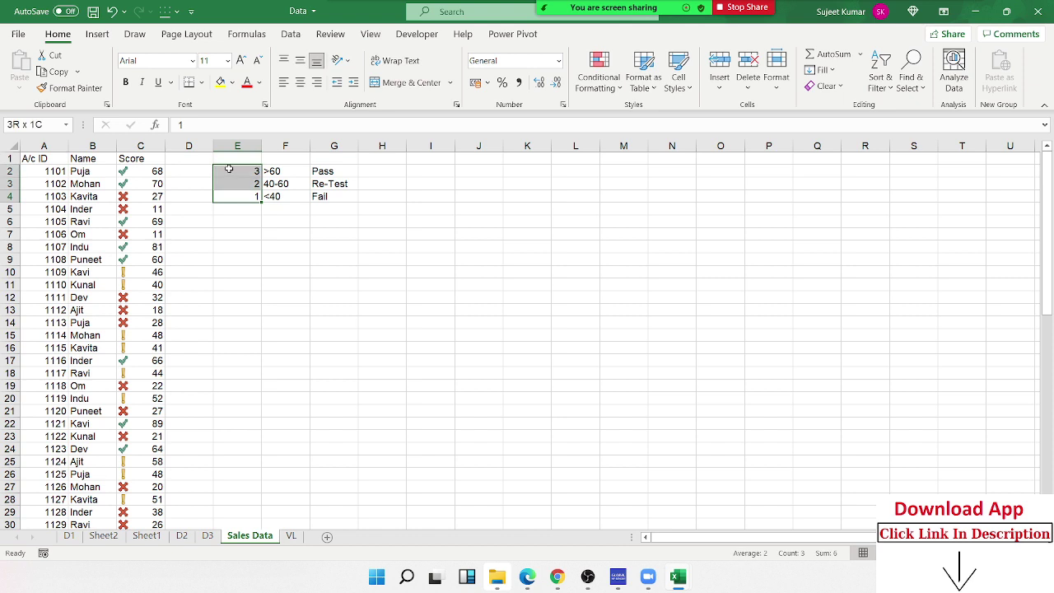
Step: Give E2:E4 the check, exclamation and cross icon set
left_click(563, 105)
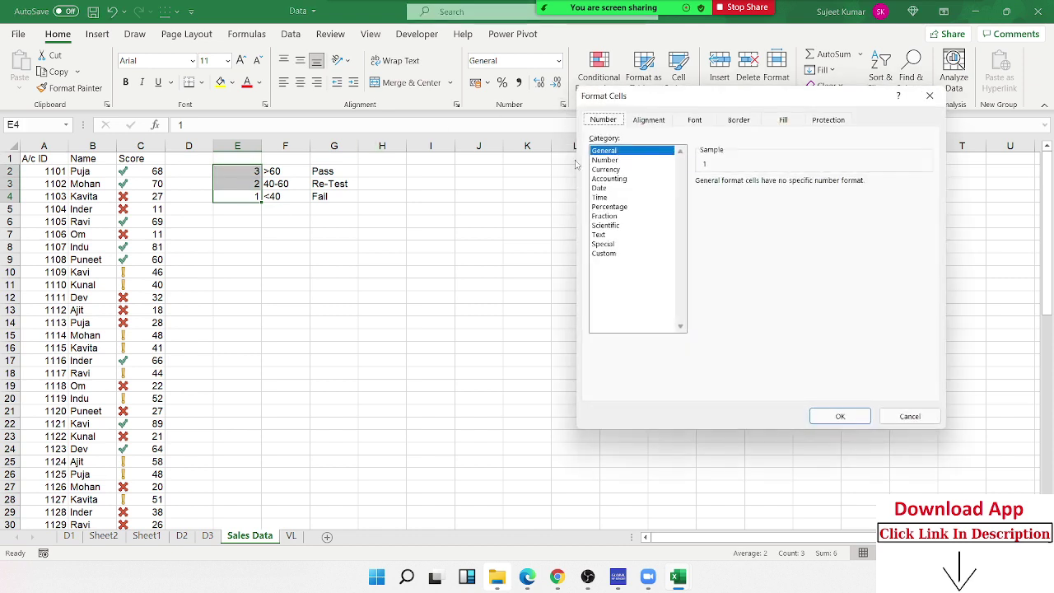
left_click(607, 244)
left_click(608, 253)
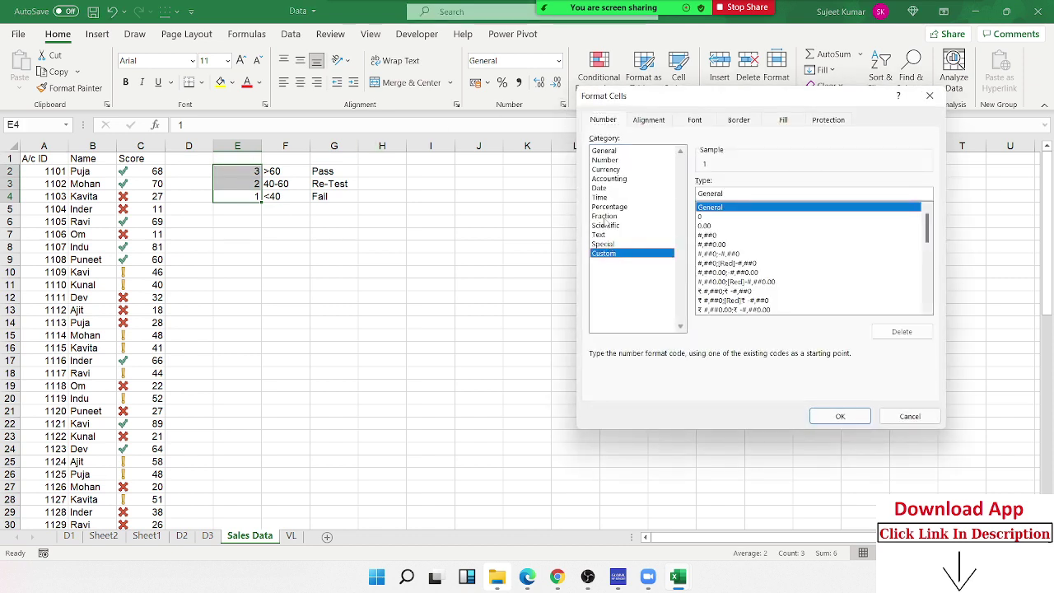
left_click(930, 95)
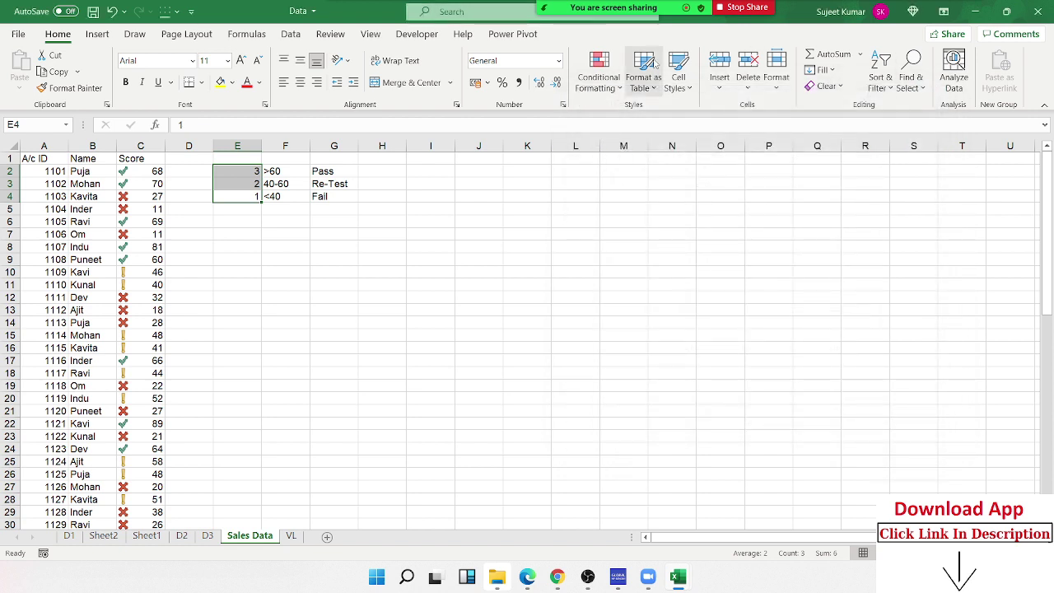
left_click(599, 72)
mouse_move(628, 246)
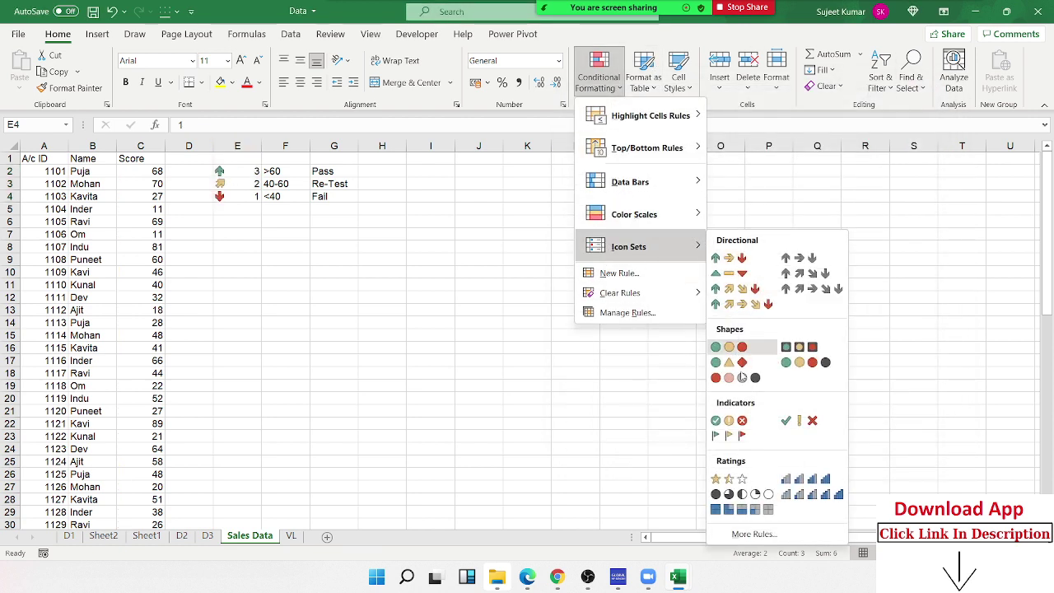
left_click(799, 421)
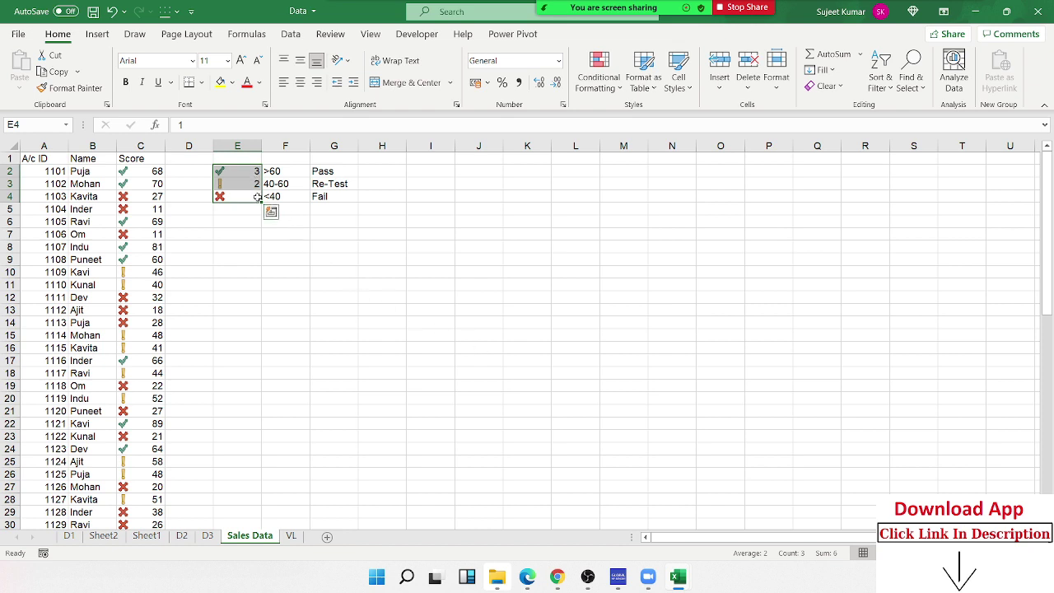
Step: Edit the E2:E4 icon set rule to Show Icon Only, hiding the values 3, 2, 1
left_click(591, 91)
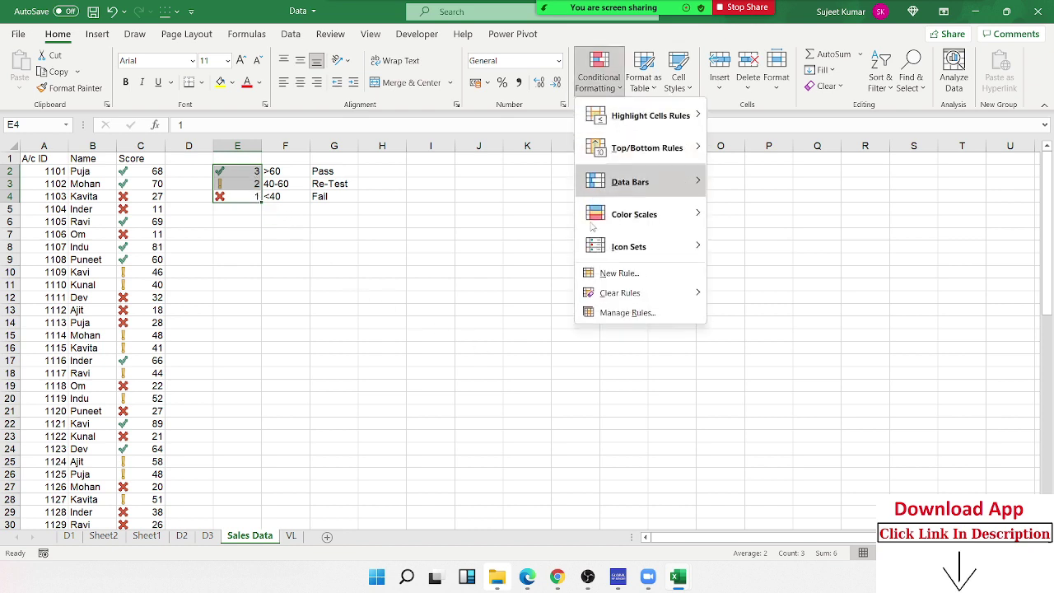
left_click(599, 313)
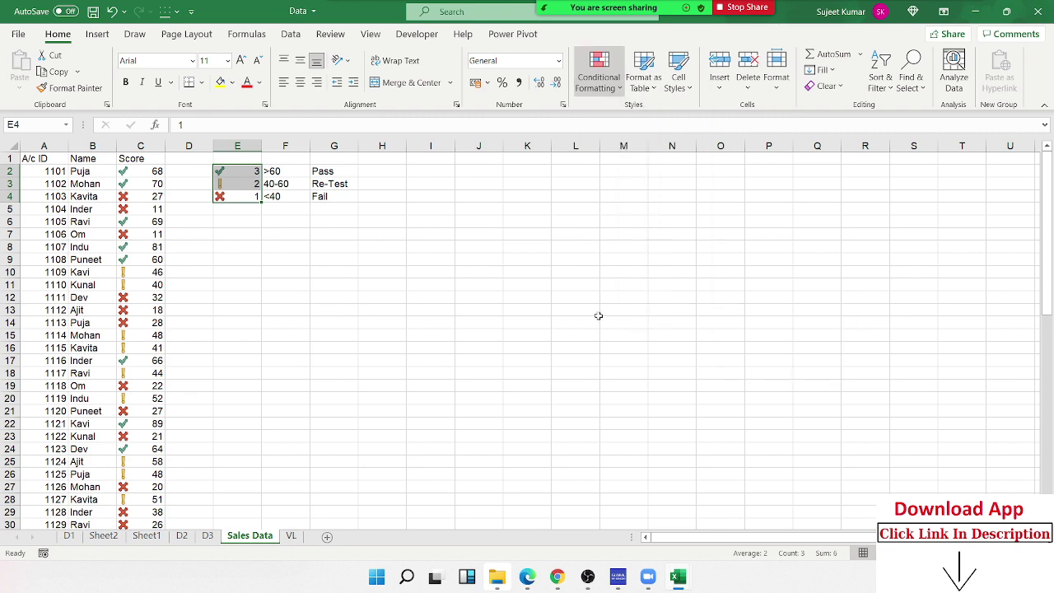
key("Escape")
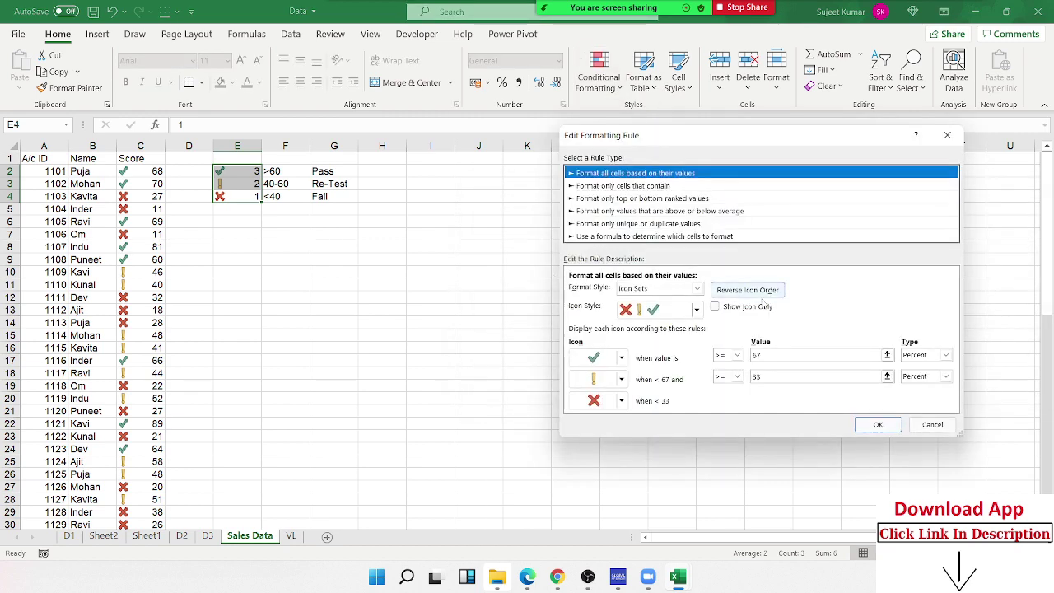
left_click(749, 311)
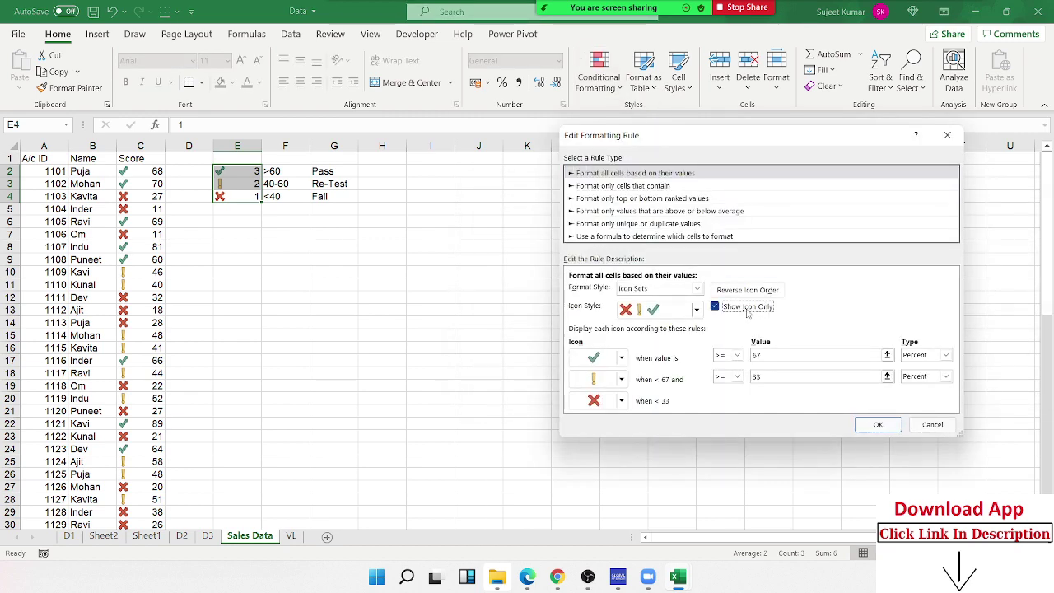
left_click(879, 423)
left_click(1019, 370)
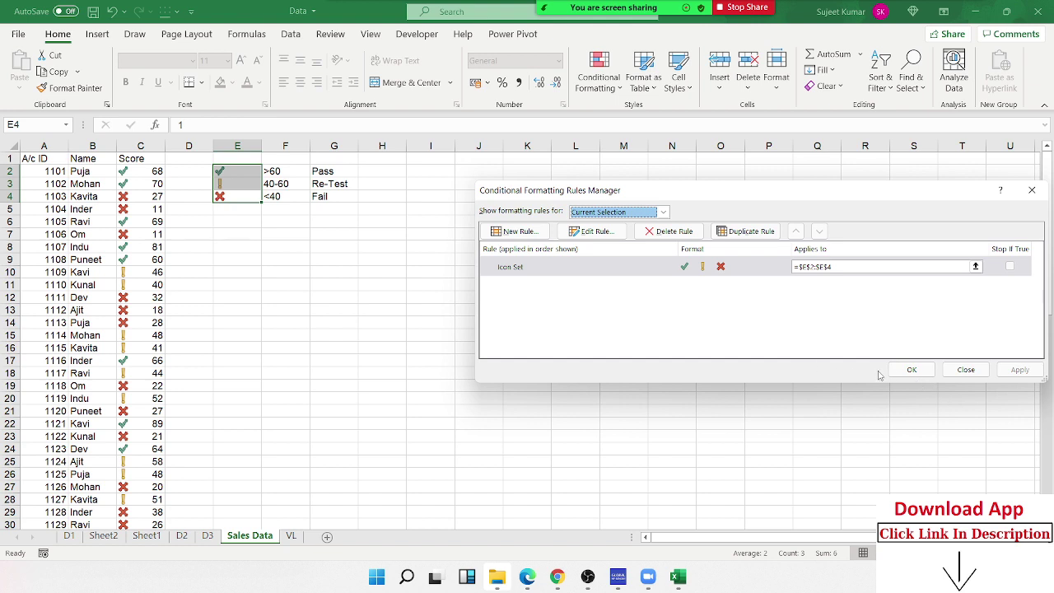
left_click(912, 369)
left_click_drag(581, 300, 581, 310)
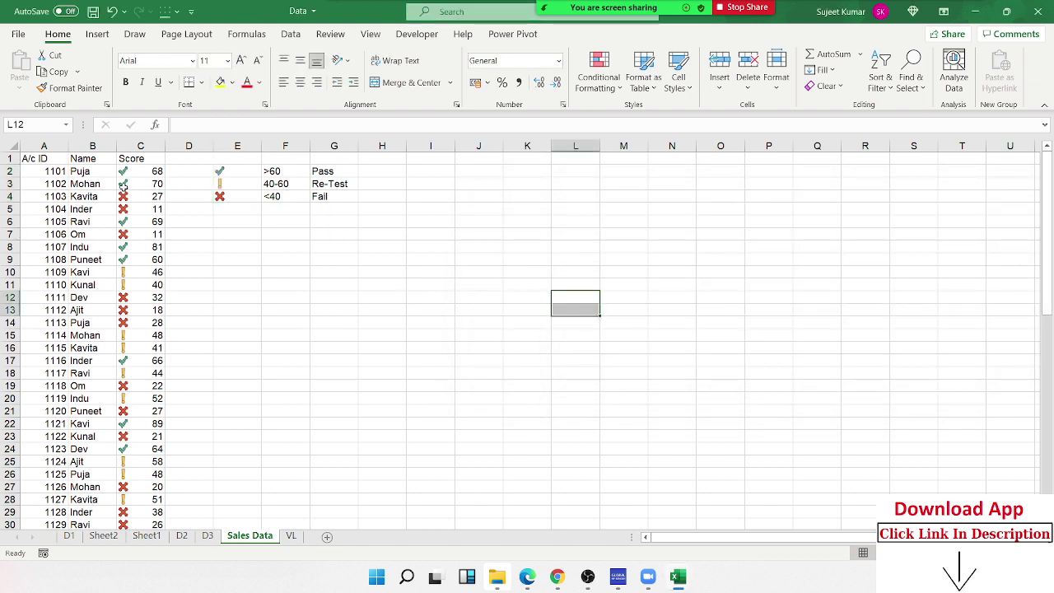
Step: On sheet D2, copy the Name and JAN headers with ten rows into P1:Q11
left_click(175, 541)
left_click(71, 259)
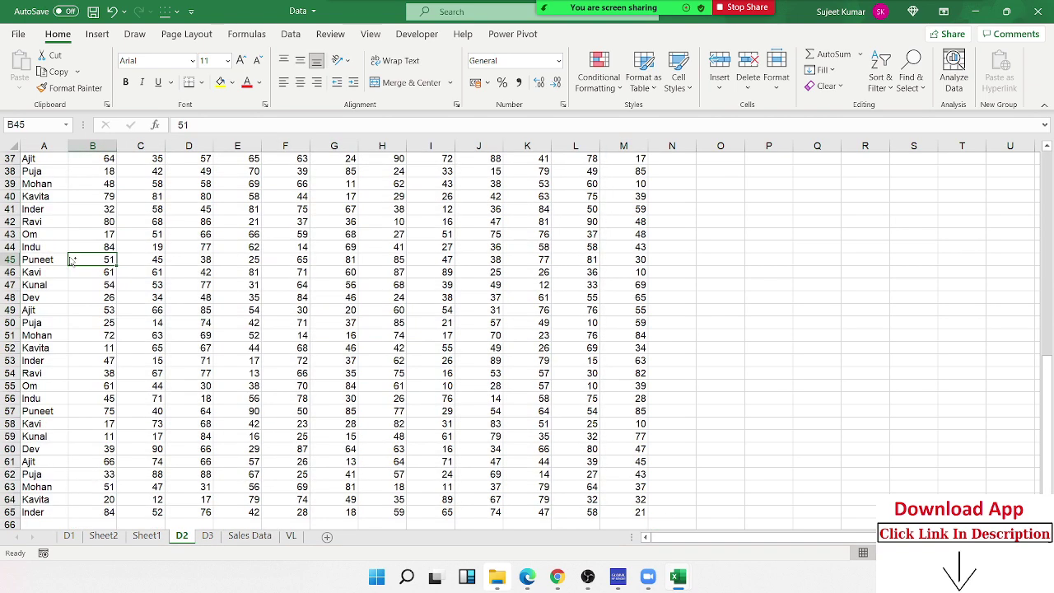
key("ctrl+Up")
key("Left")
key("shift+Right")
key("shift+Down")
key("shift+Down")
key("shift+Down")
key("shift+Down")
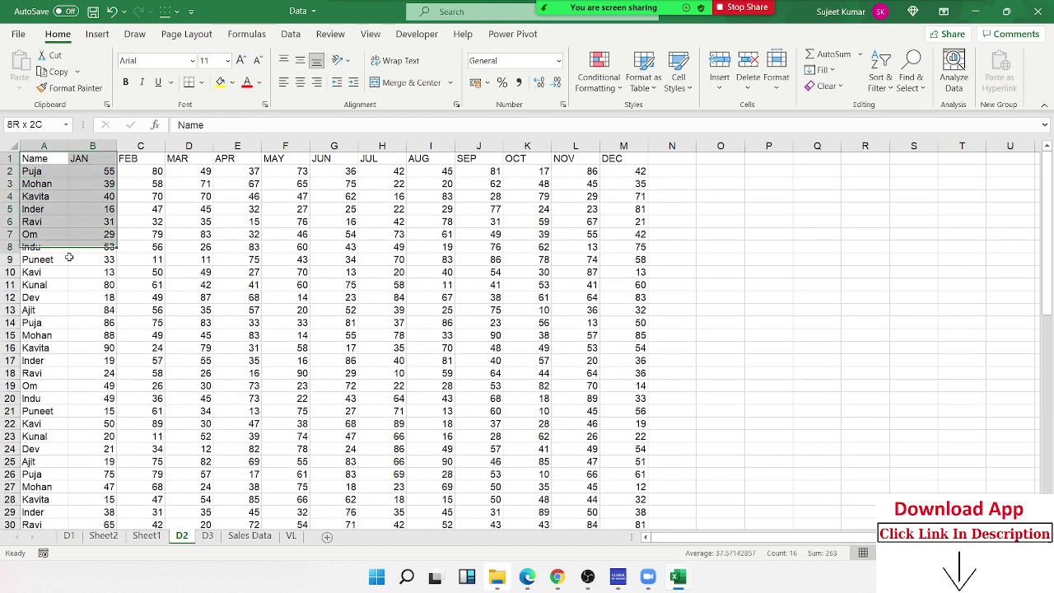
left_click_drag(70, 258, 115, 288)
key("ctrl+c")
left_click(770, 157)
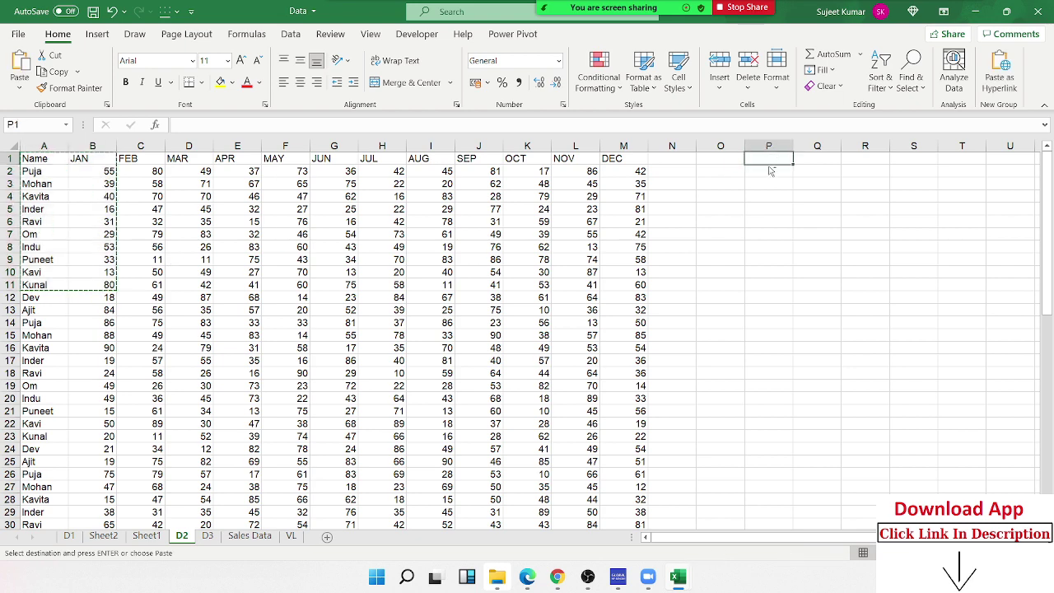
key("ctrl+v")
Step: Try blue gradient data bars on the JAN values in Q2:Q11, then remove them
left_click_drag(821, 537, 869, 540)
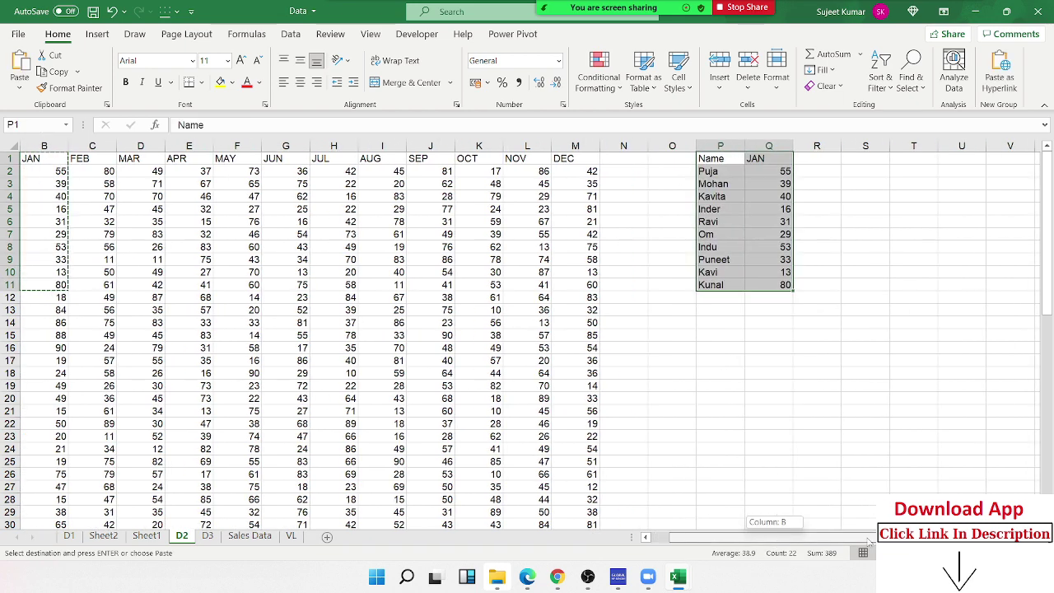
left_click_drag(778, 175, 786, 285)
left_click(598, 74)
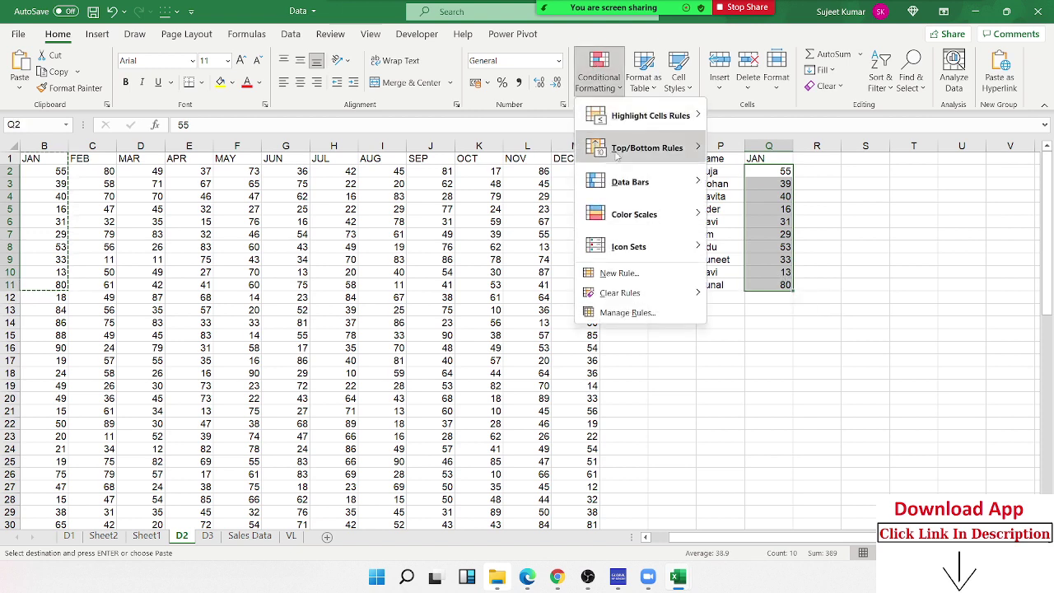
mouse_move(630, 181)
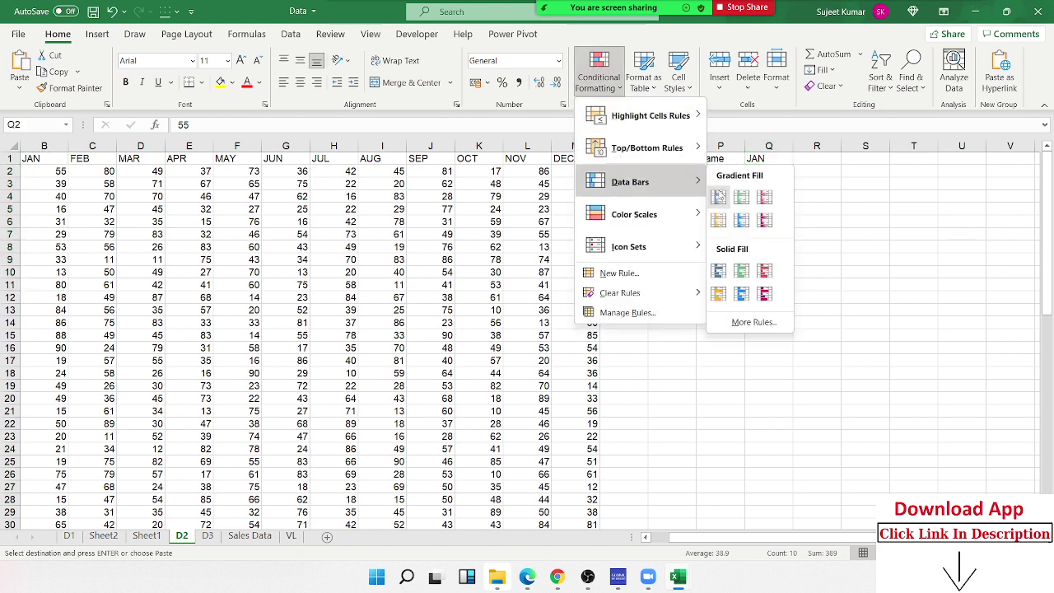
left_click(718, 196)
left_click(855, 271)
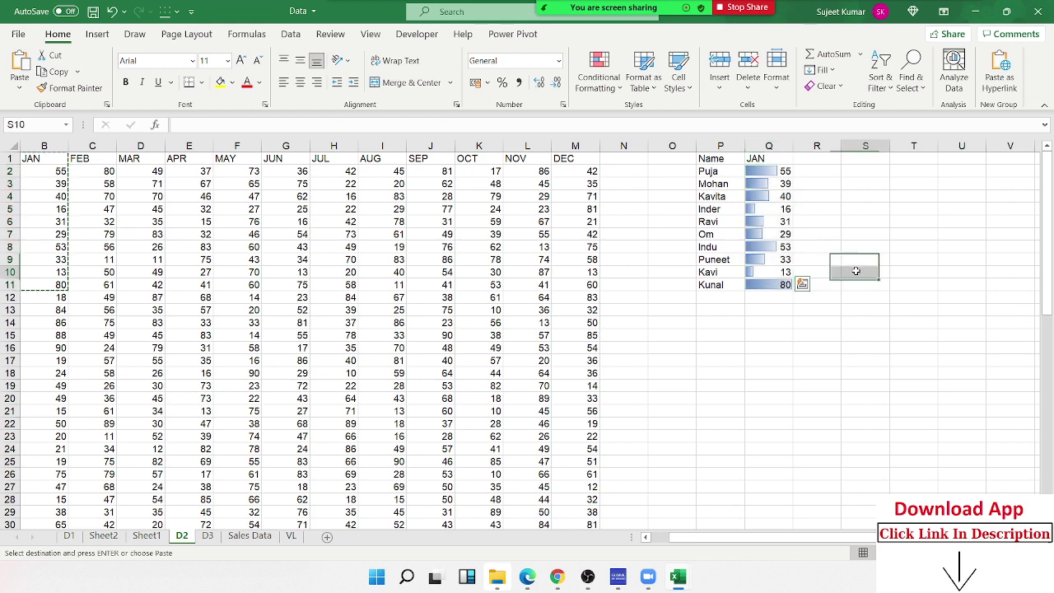
key("ctrl+v")
mouse_move(769, 170)
left_mouse_down()
mouse_move(774, 284)
mouse_move(799, 171)
left_mouse_up()
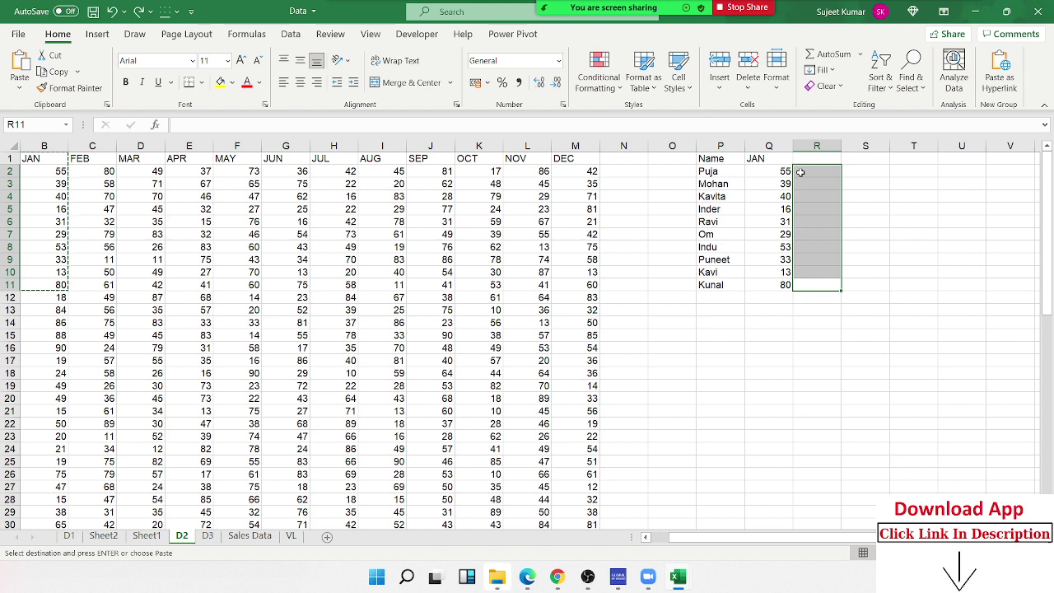
Step: Enter =Q2 in R2 and fill it down to R11
left_click(799, 171)
type("=")
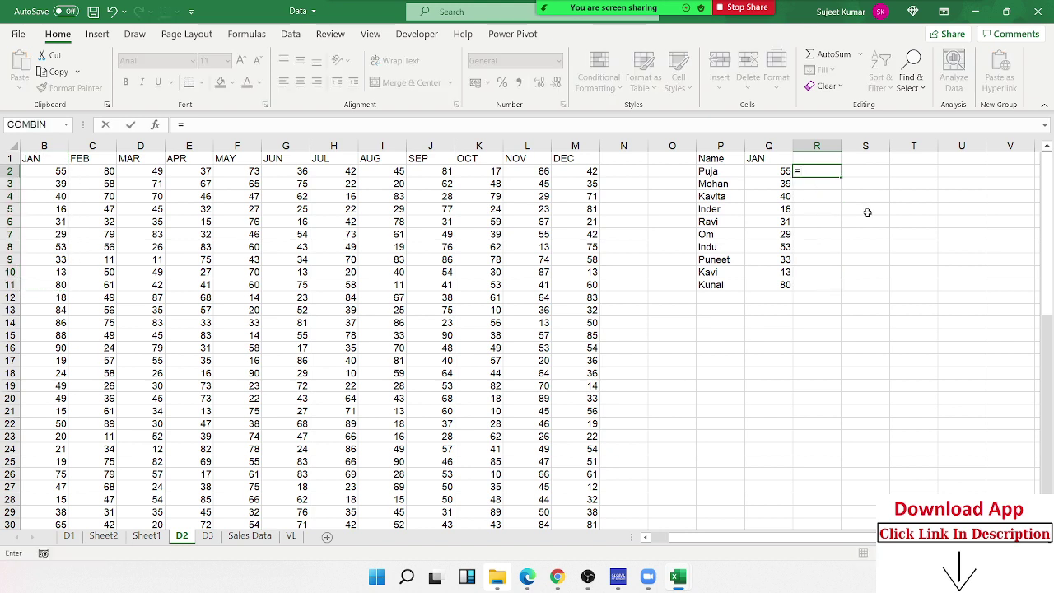
key("Left")
key("ctrl+Return")
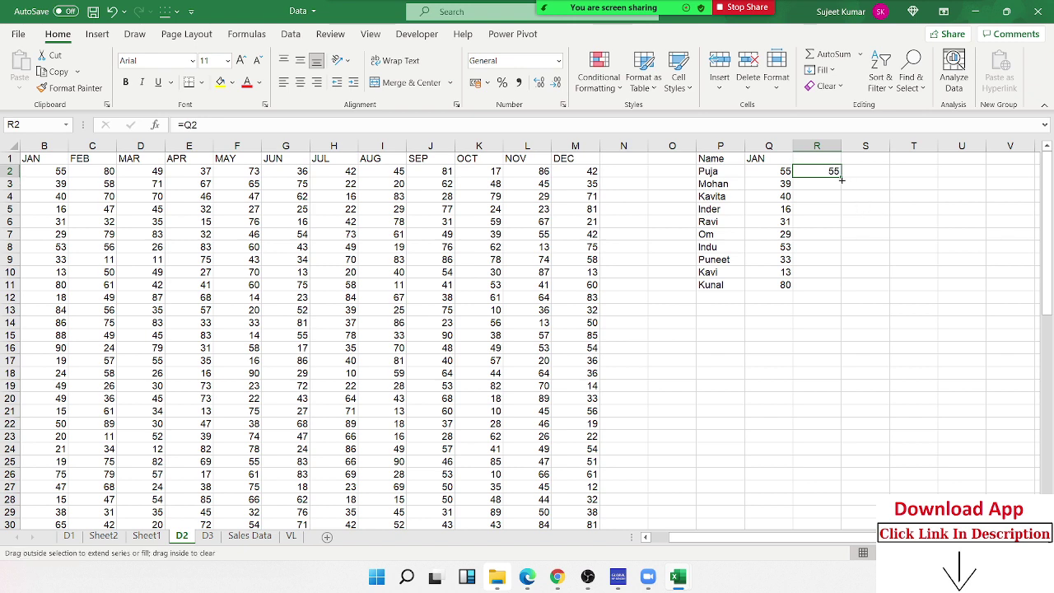
double_click(840, 177)
Step: Change the JAN value in Q5 from 16 to 61
left_click(775, 209)
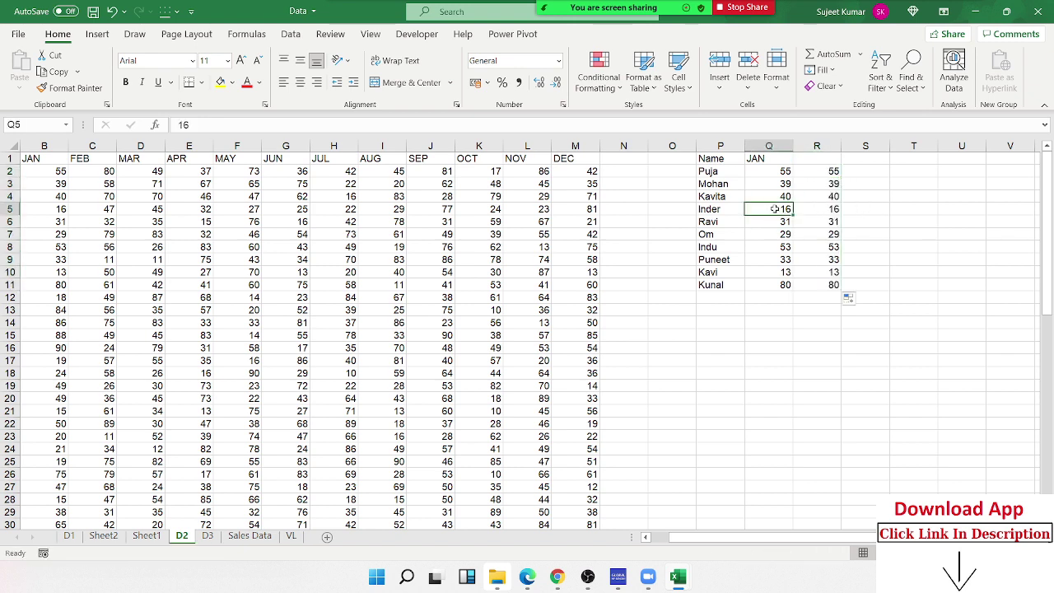
type("61")
key("Return")
left_click(816, 209)
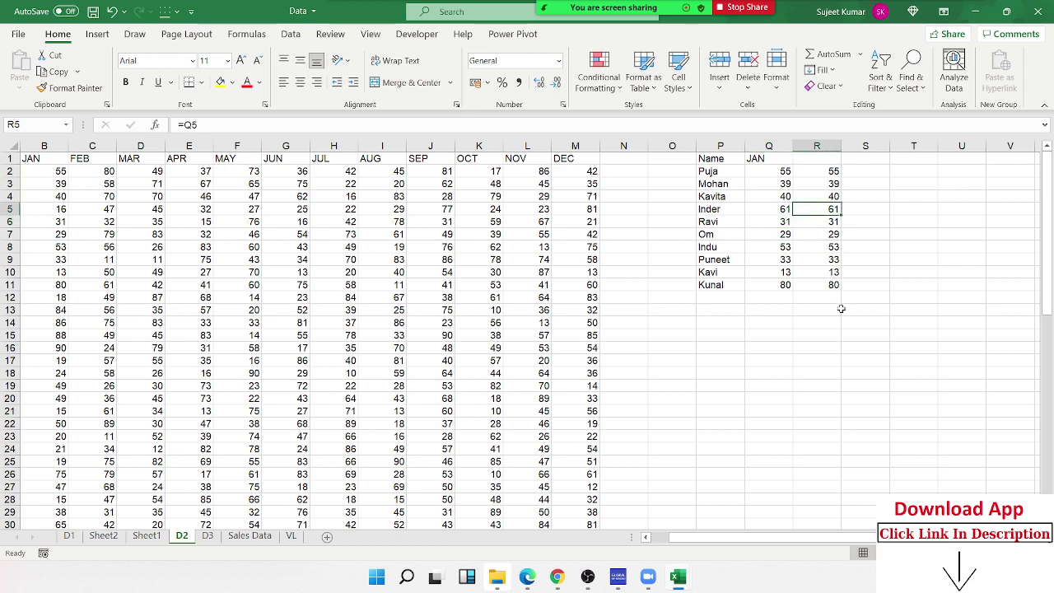
Step: Add red solid-fill data bars to R2:R11
left_click_drag(831, 285, 816, 171)
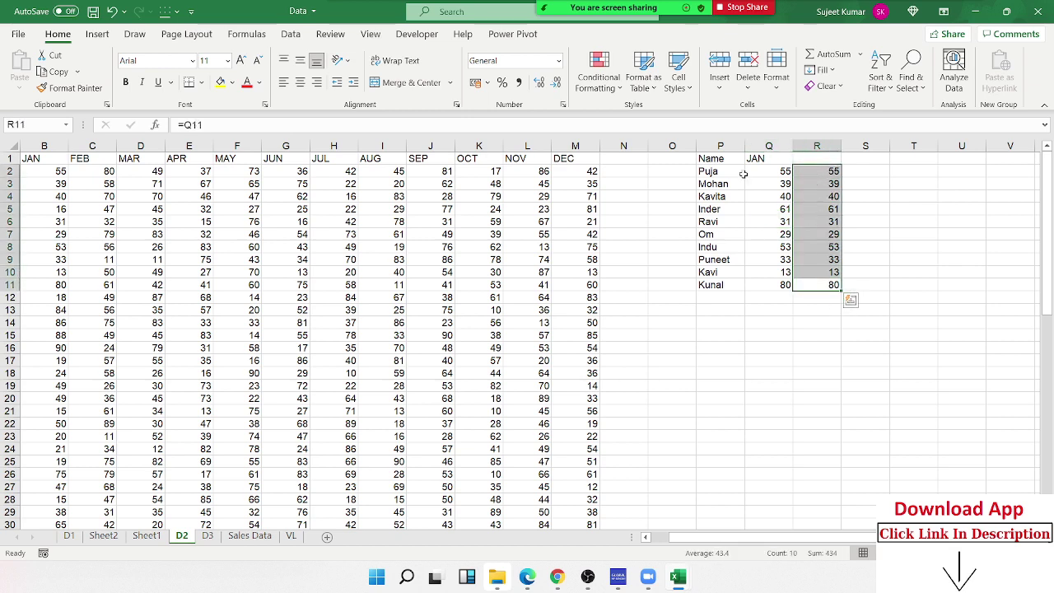
left_click(599, 73)
mouse_move(630, 182)
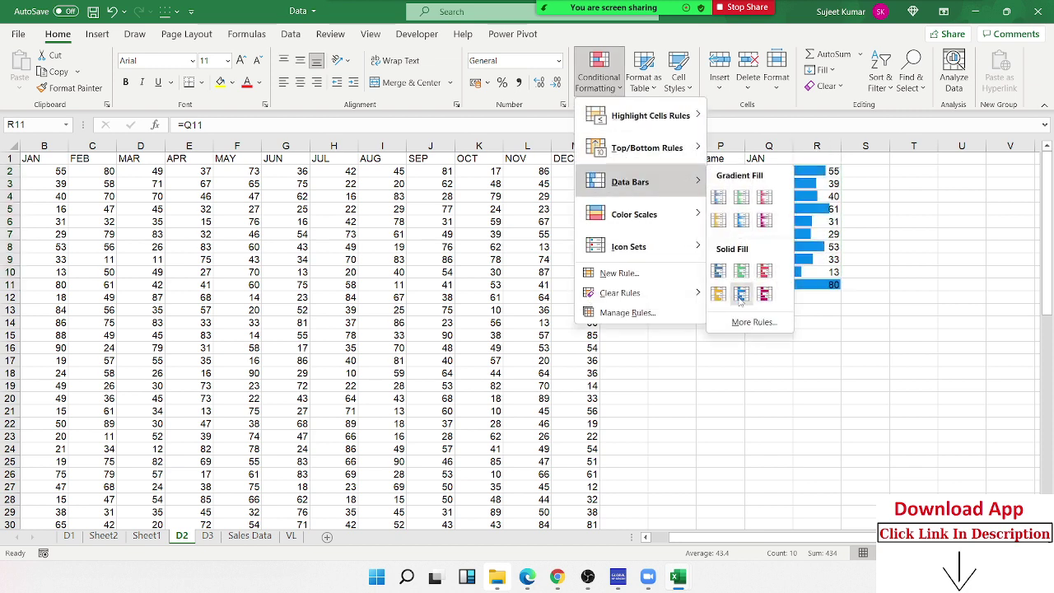
left_click(765, 293)
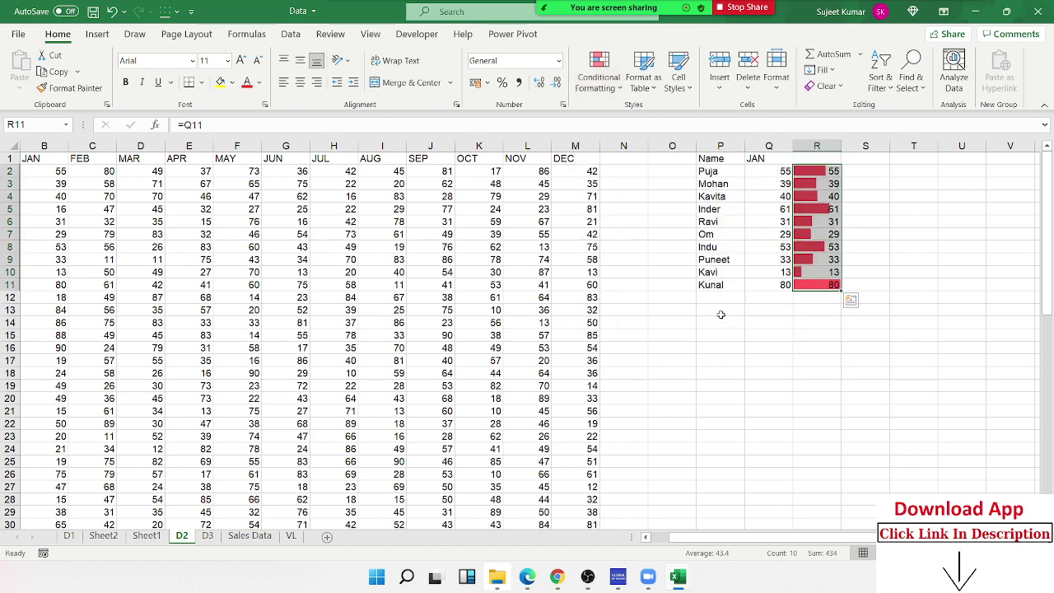
right_click(828, 212)
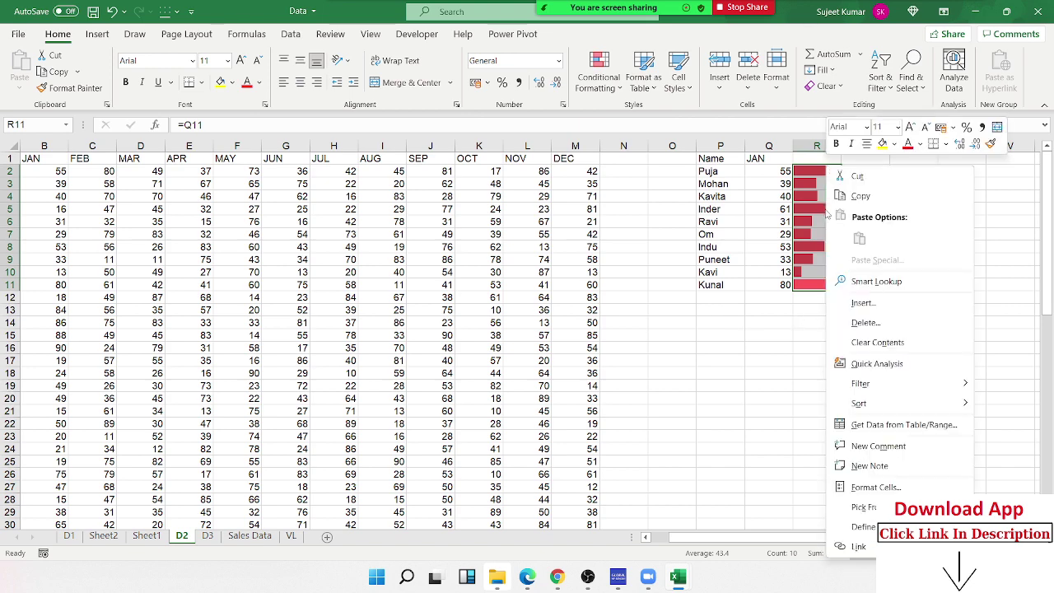
Step: Edit the R2:R11 Data Bar rule to Show Bar Only
left_click(612, 88)
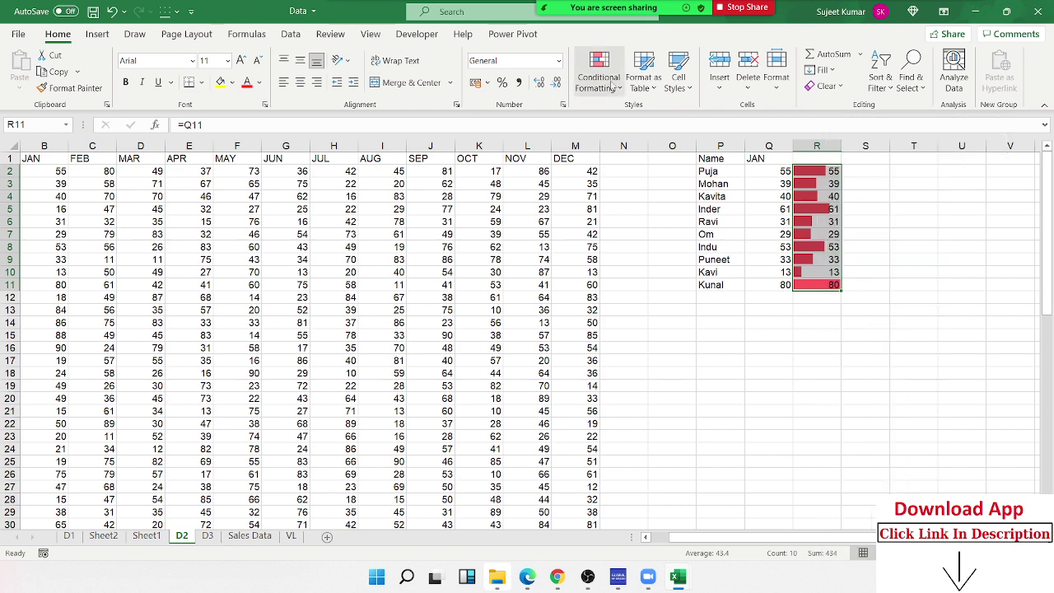
left_click(611, 87)
left_click(623, 311)
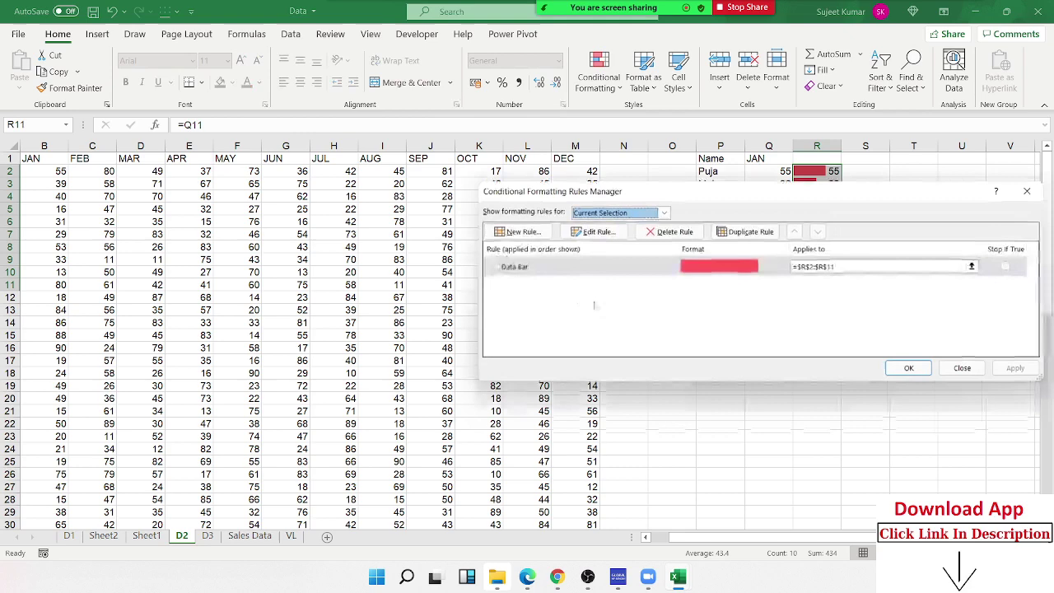
double_click(563, 269)
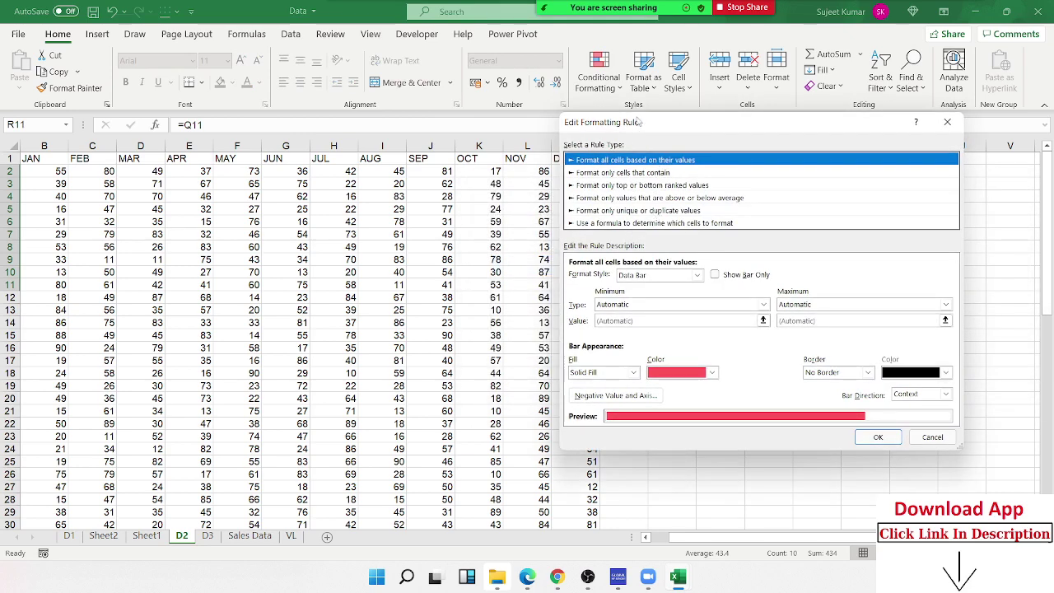
left_click_drag(638, 121, 354, 83)
left_click(430, 236)
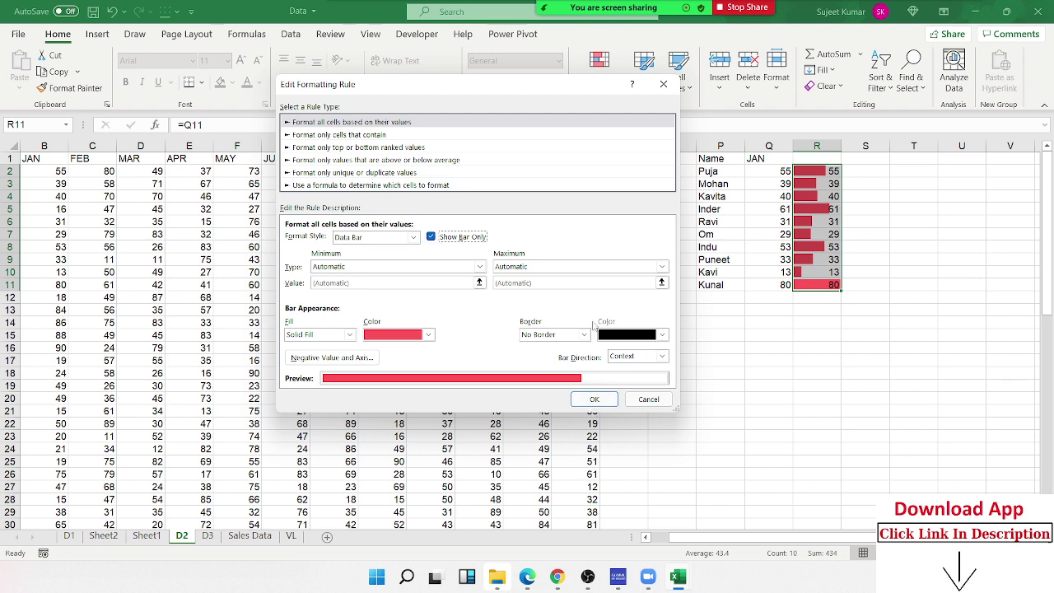
Step: Give the data bars a solid red border and apply the edited rule
left_click(570, 335)
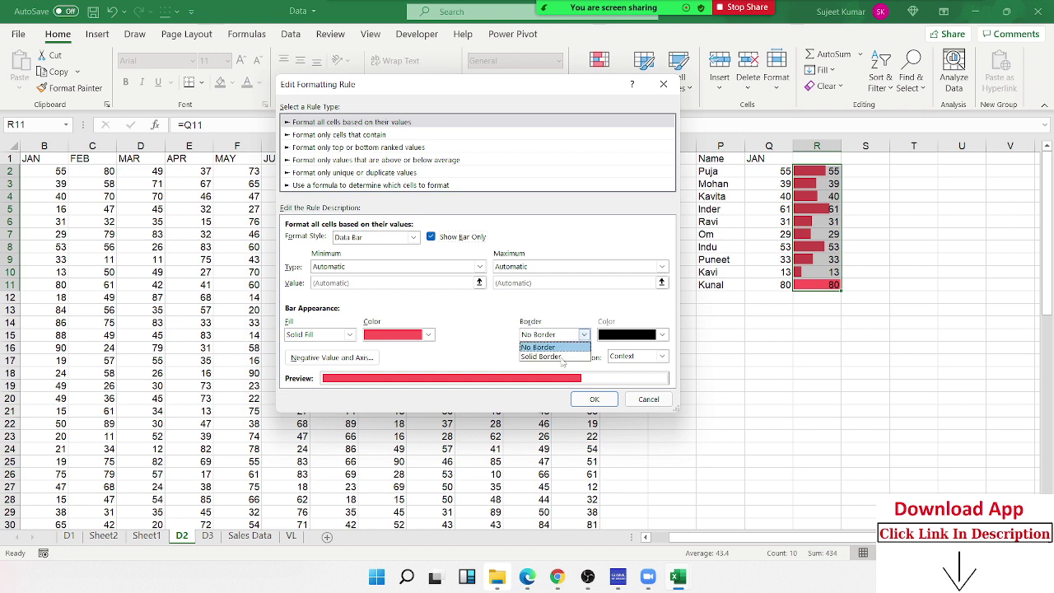
left_click(562, 358)
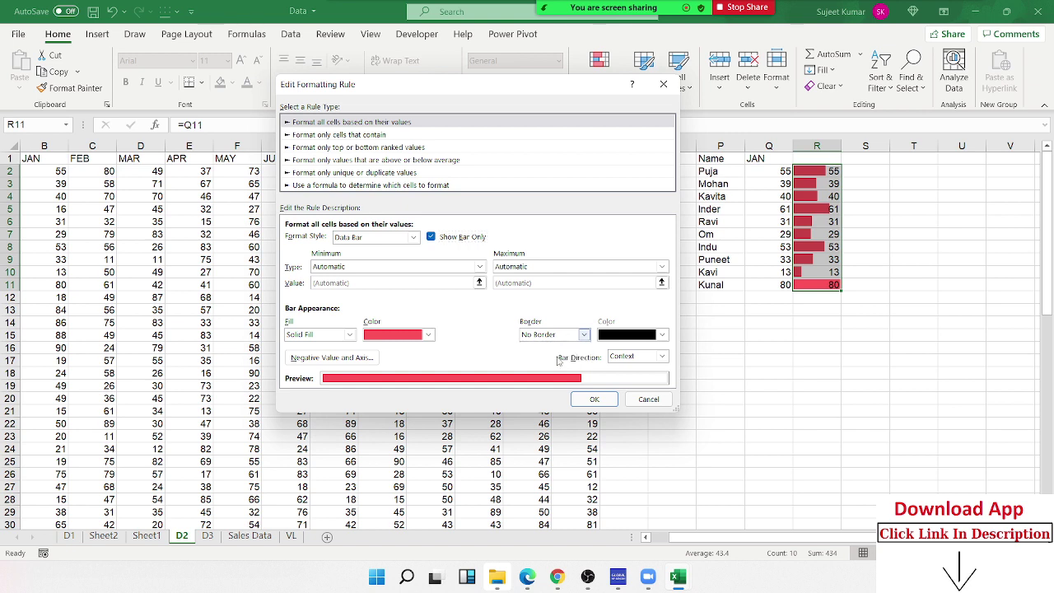
left_click(662, 335)
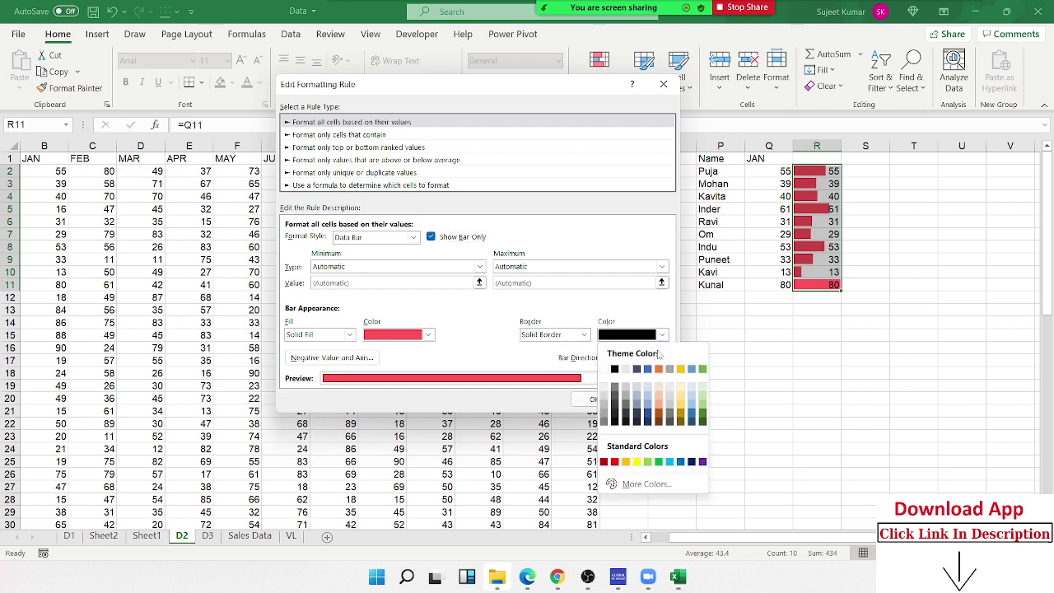
left_click(615, 461)
left_click(593, 399)
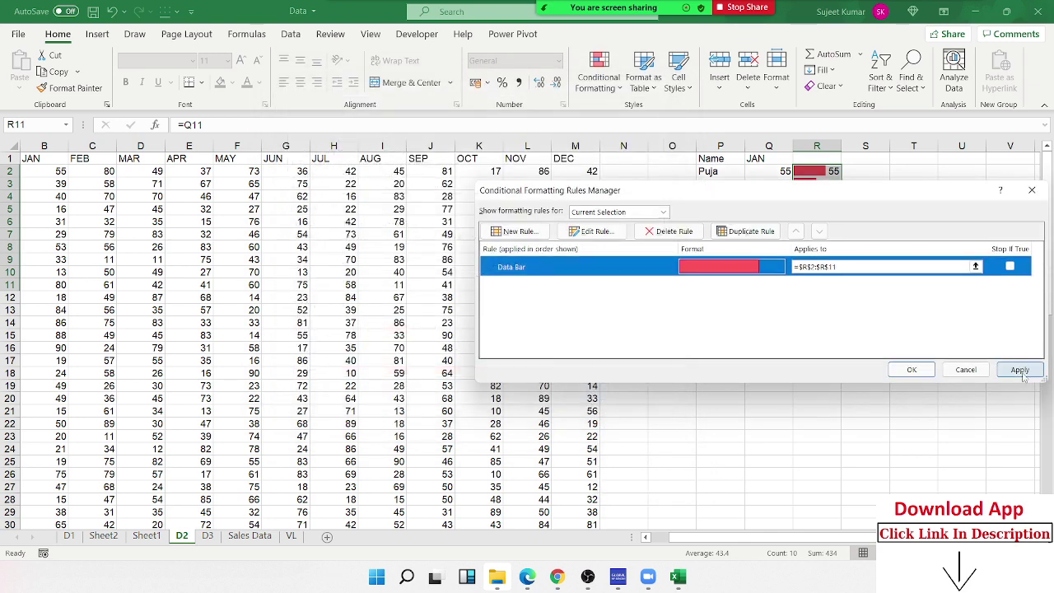
left_click(1020, 370)
left_click(903, 369)
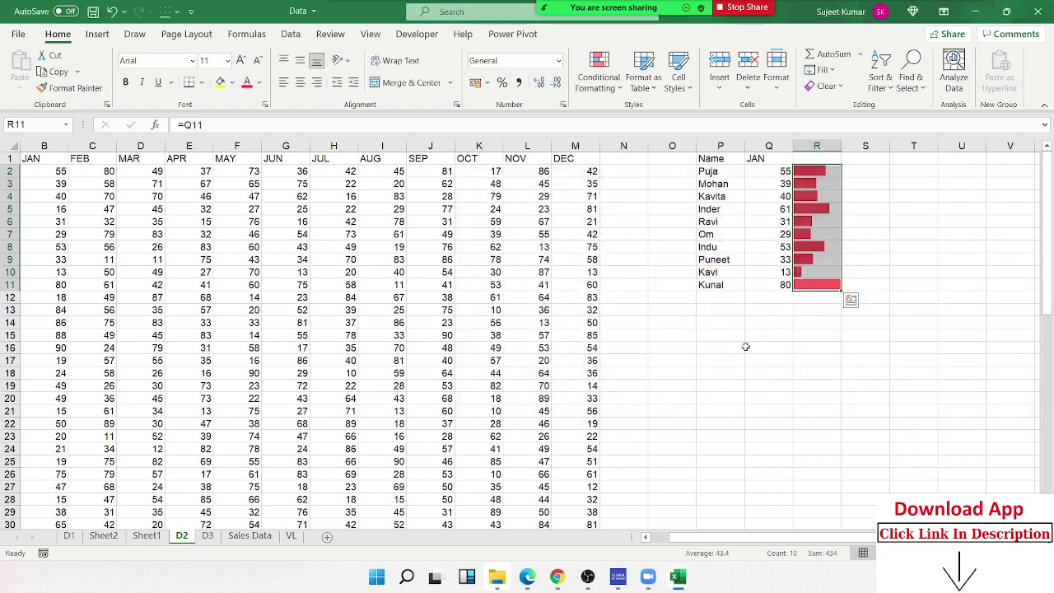
left_click(746, 347)
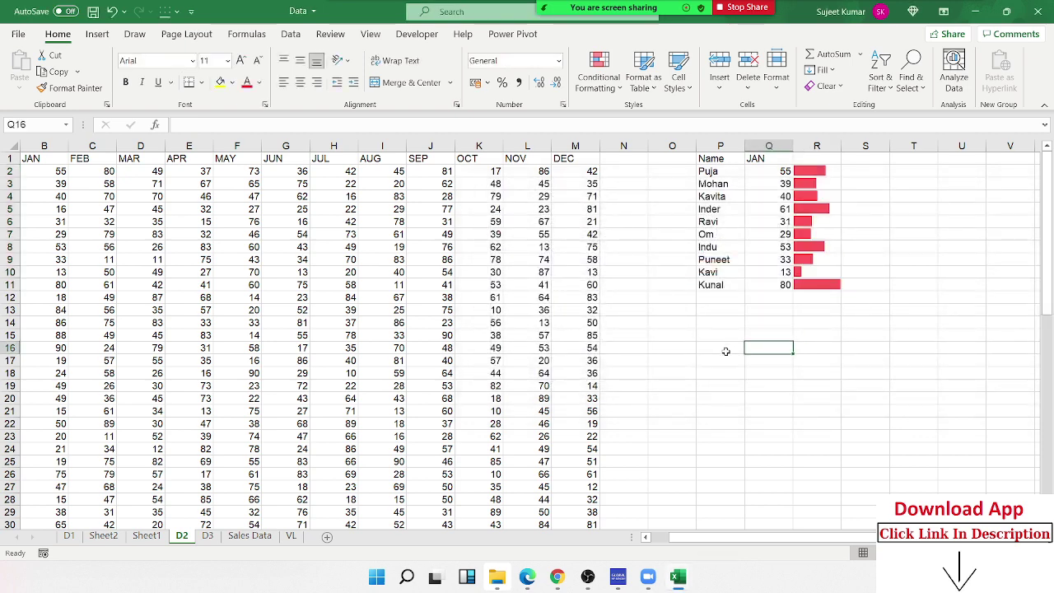